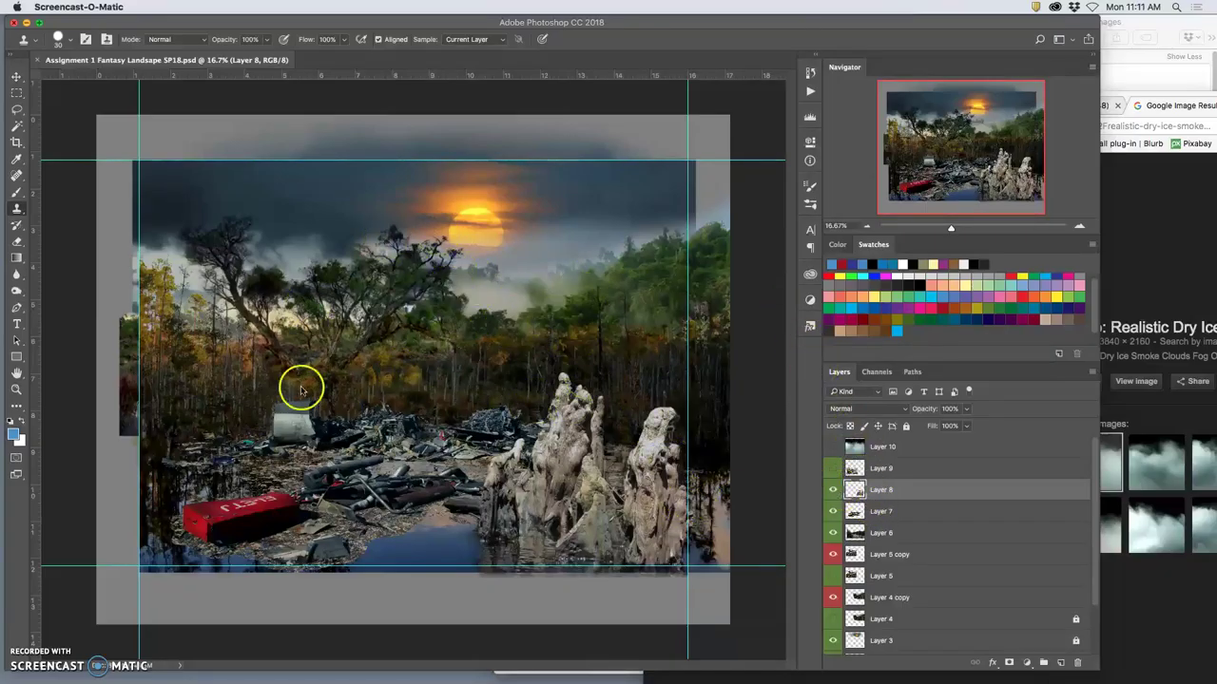
# Show Layer 9 and erase its white-fringed treetops and upright branch using the Eraser at 100% opacity.
pyautogui.click(833, 469)
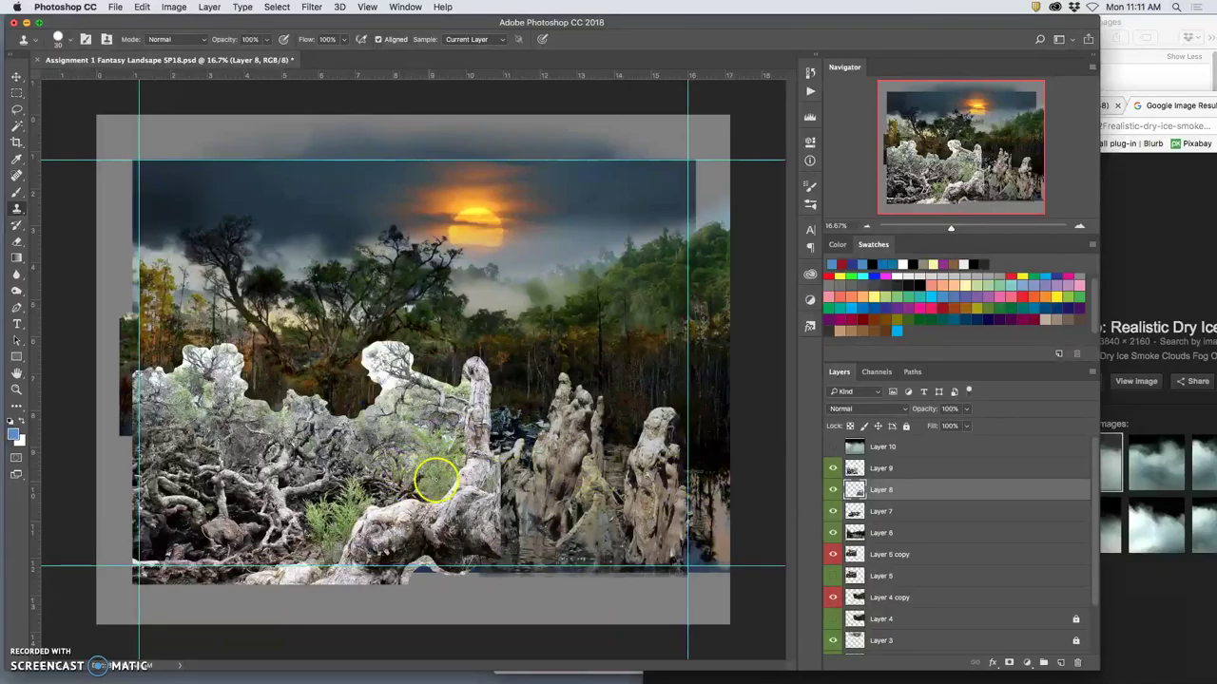
pyautogui.click(899, 468)
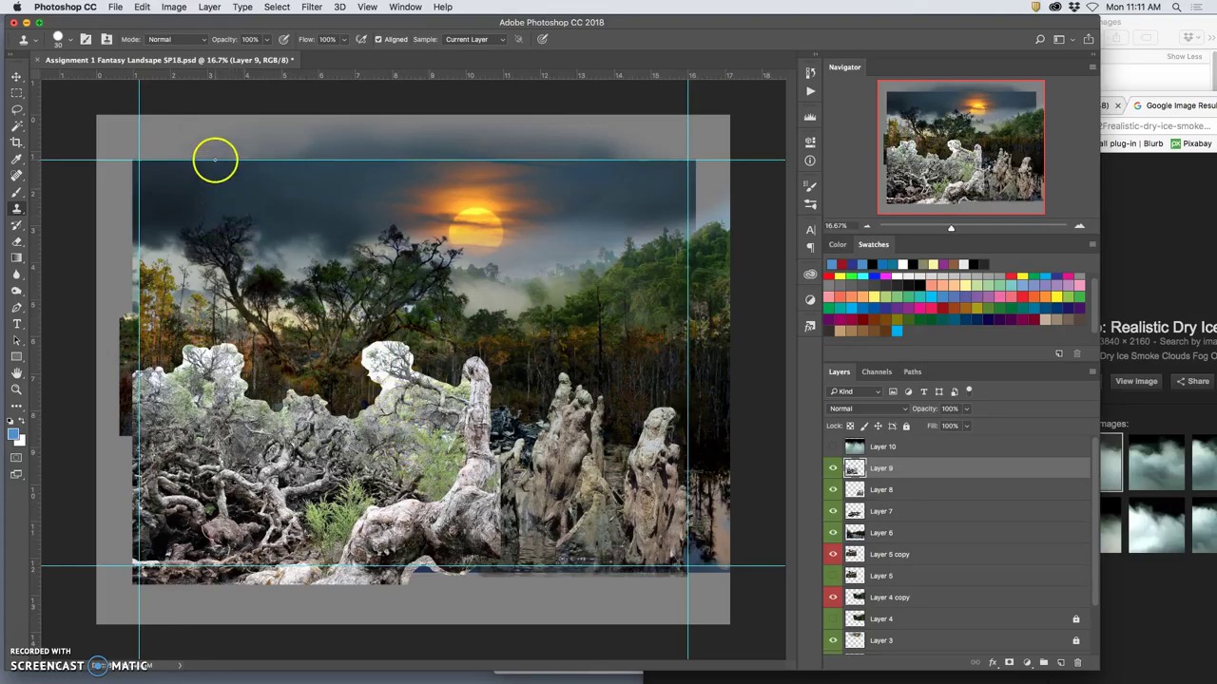
pyautogui.click(16, 242)
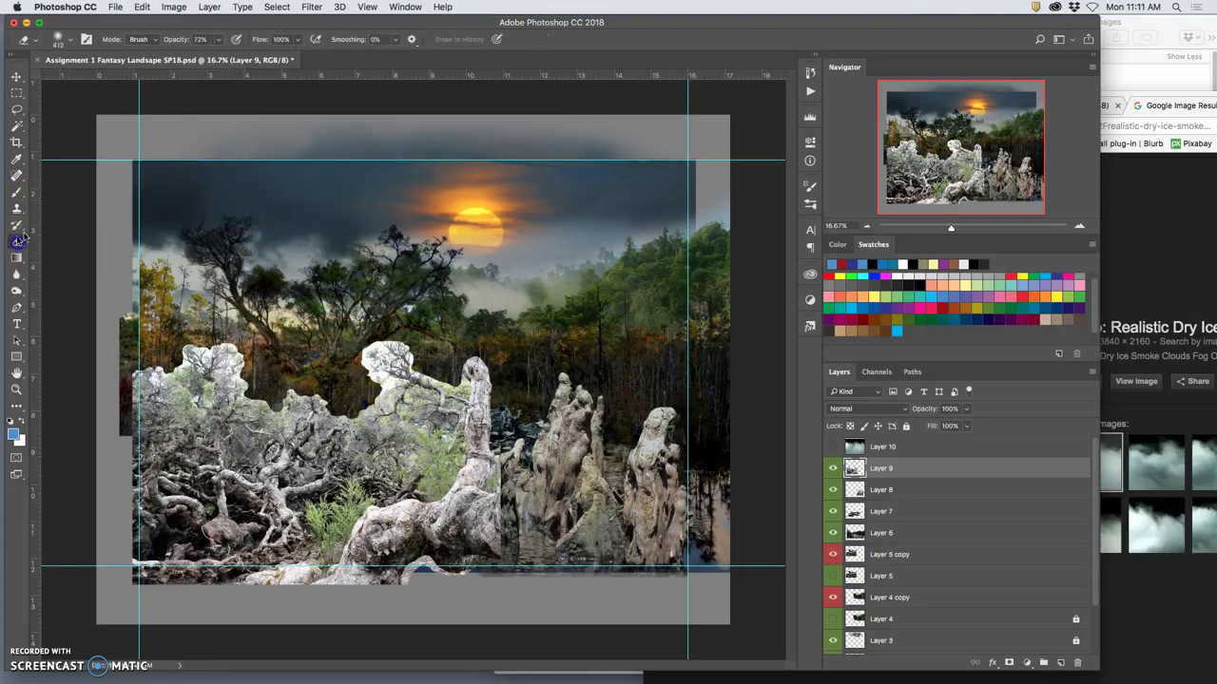
pyautogui.click(217, 42)
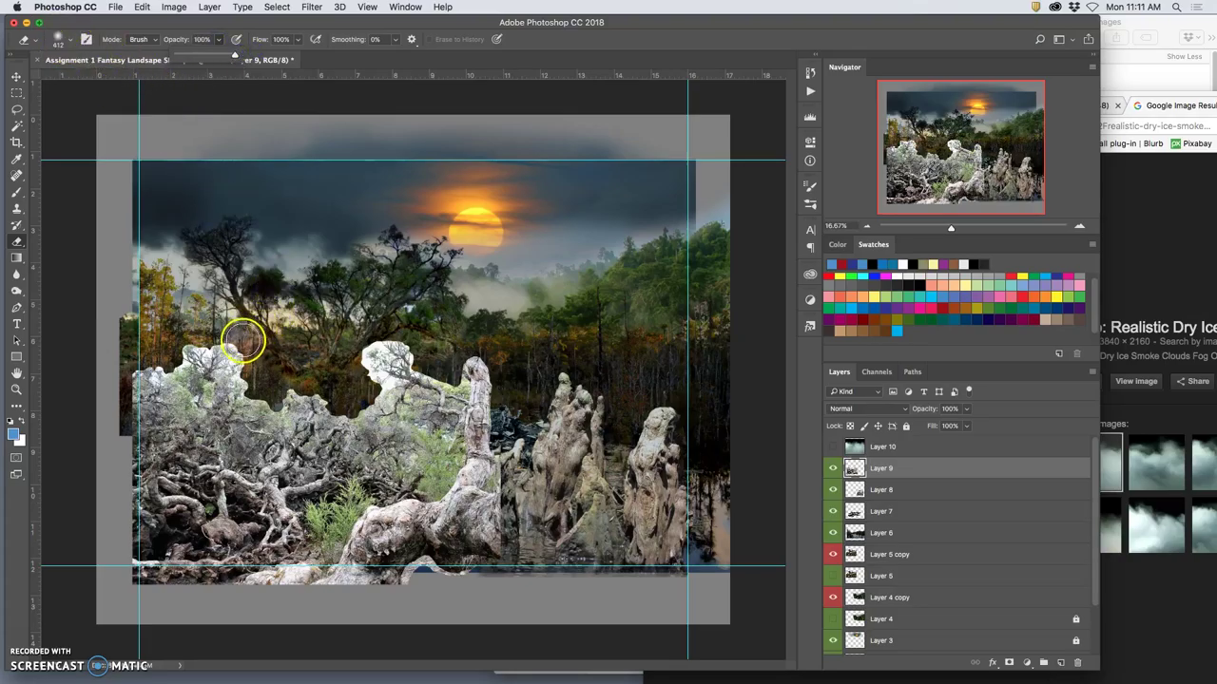
pyautogui.moveTo(242, 344)
pyautogui.mouseDown()
pyautogui.moveTo(141, 370)
pyautogui.moveTo(220, 348)
pyautogui.moveTo(227, 387)
pyautogui.moveTo(259, 366)
pyautogui.moveTo(273, 378)
pyautogui.moveTo(249, 397)
pyautogui.moveTo(212, 387)
pyautogui.moveTo(201, 406)
pyautogui.moveTo(273, 424)
pyautogui.moveTo(300, 383)
pyautogui.moveTo(303, 401)
pyautogui.moveTo(355, 420)
pyautogui.moveTo(377, 404)
pyautogui.moveTo(374, 418)
pyautogui.moveTo(361, 384)
pyautogui.moveTo(369, 343)
pyautogui.moveTo(390, 392)
pyautogui.moveTo(376, 377)
pyautogui.moveTo(400, 355)
pyautogui.moveTo(454, 343)
pyautogui.moveTo(461, 390)
pyautogui.moveTo(486, 370)
pyautogui.moveTo(470, 394)
pyautogui.moveTo(486, 406)
pyautogui.moveTo(386, 375)
pyautogui.moveTo(434, 403)
pyautogui.moveTo(405, 405)
pyautogui.moveTo(410, 418)
pyautogui.moveTo(391, 428)
pyautogui.moveTo(419, 440)
pyautogui.moveTo(428, 428)
pyautogui.moveTo(434, 447)
pyautogui.moveTo(448, 426)
pyautogui.moveTo(451, 445)
pyautogui.moveTo(449, 428)
pyautogui.moveTo(453, 442)
pyautogui.moveTo(492, 423)
pyautogui.moveTo(449, 441)
pyautogui.moveTo(365, 408)
pyautogui.mouseUp()
pyautogui.moveTo(287, 376)
pyautogui.mouseDown()
pyautogui.moveTo(322, 417)
pyautogui.moveTo(293, 484)
pyautogui.moveTo(279, 465)
pyautogui.moveTo(243, 512)
pyautogui.moveTo(327, 554)
pyautogui.mouseUp()
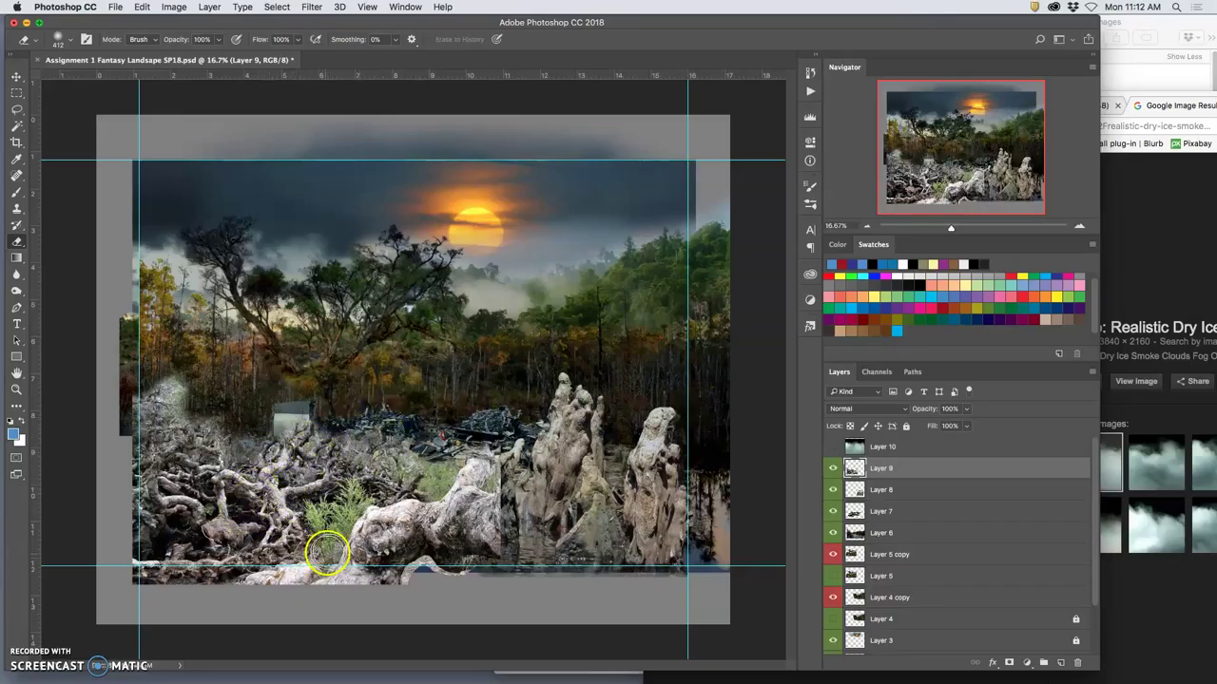
# Erase the remaining pale fringe above the roots at the far left of Layer 9.
pyautogui.click(966, 410)
pyautogui.moveTo(946, 430)
pyautogui.mouseDown()
pyautogui.moveTo(922, 432)
pyautogui.moveTo(967, 423)
pyautogui.mouseUp()
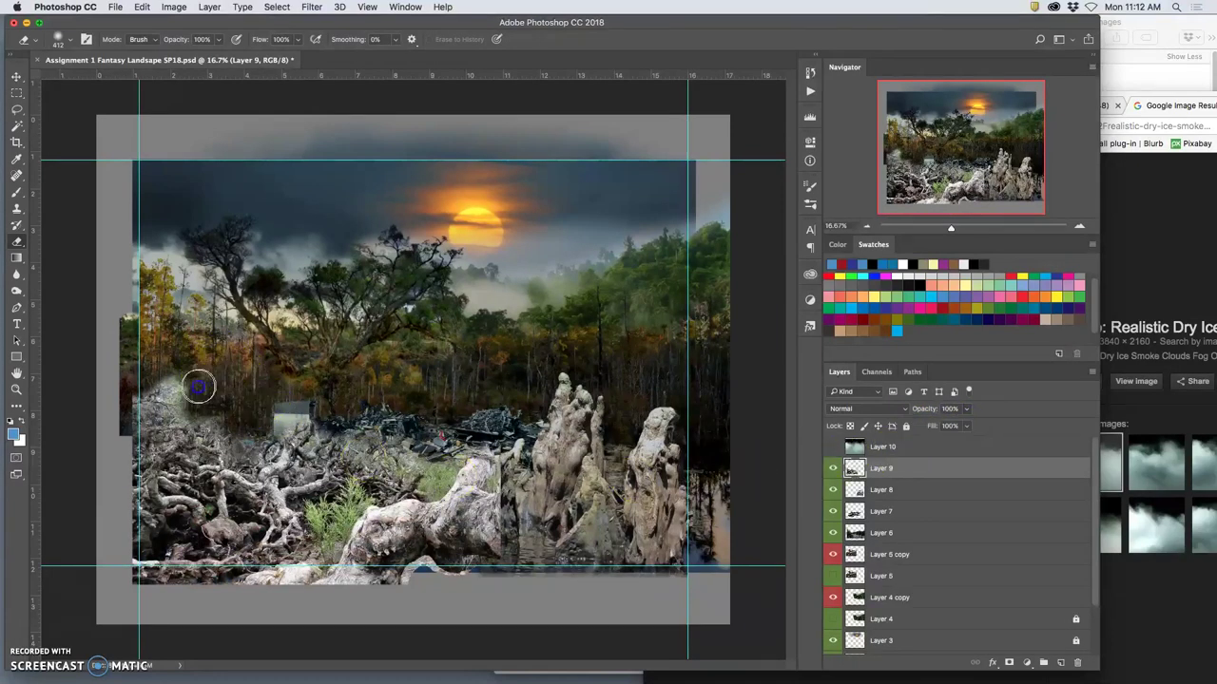
pyautogui.moveTo(190, 390); pyautogui.dragTo(158, 376)
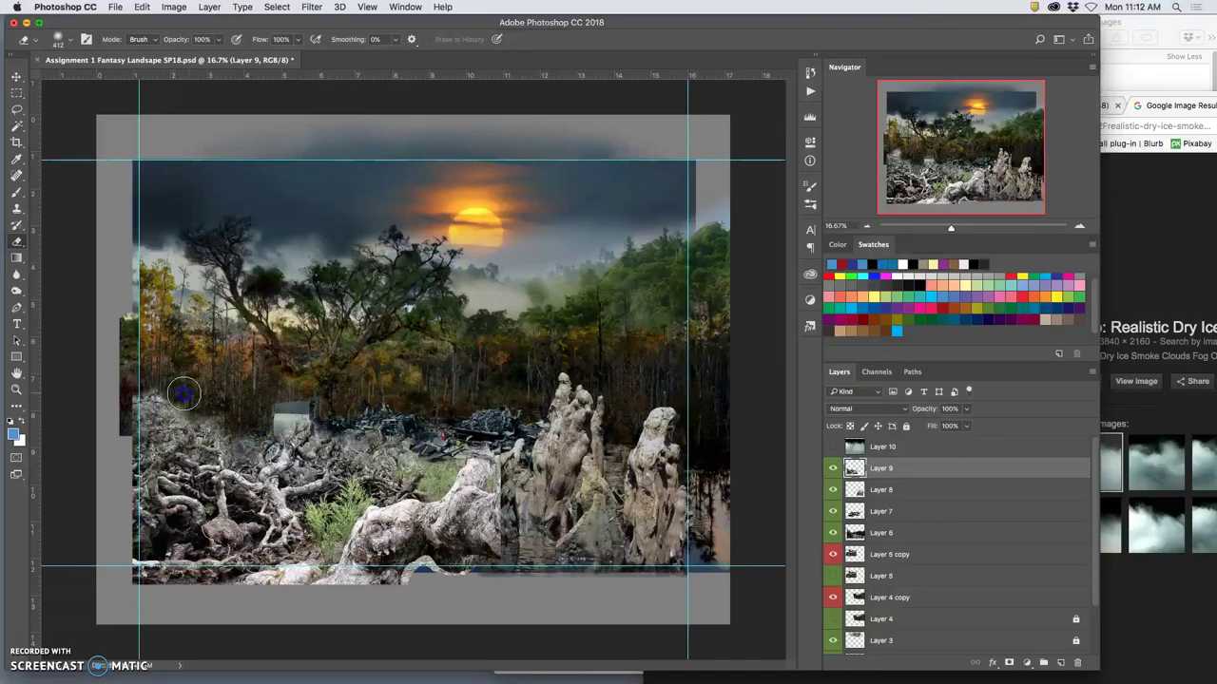
pyautogui.moveTo(227, 418); pyautogui.dragTo(152, 372)
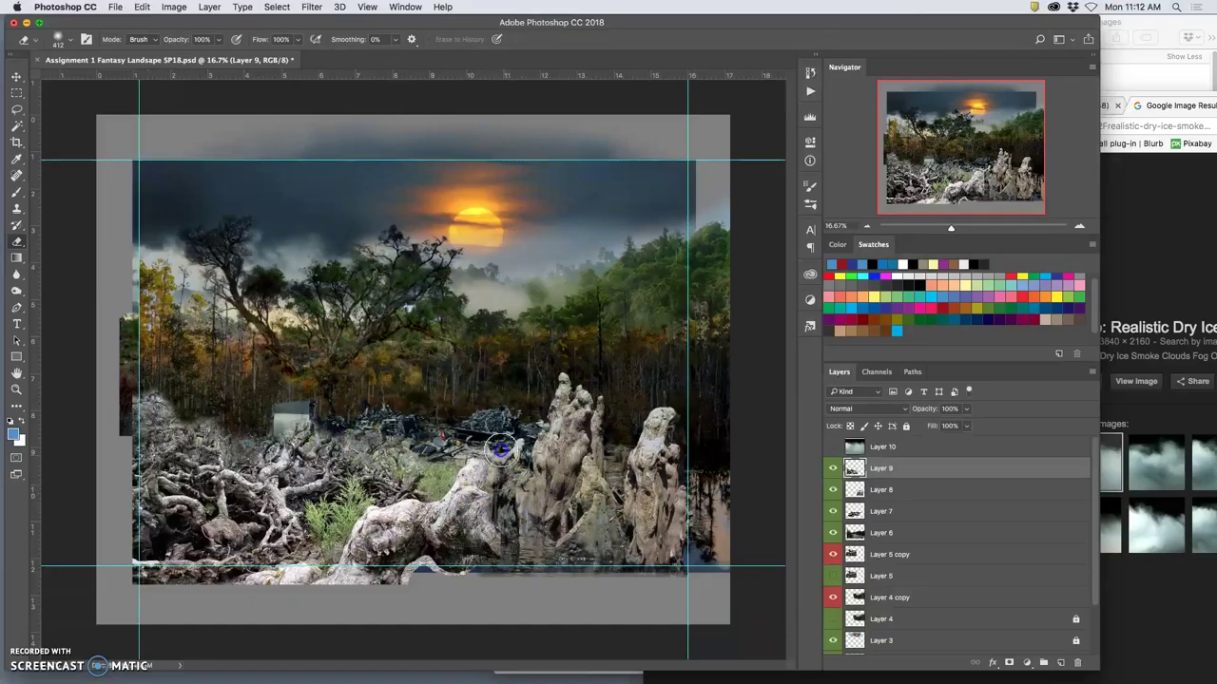
# Erase the Layer 9 remnants beside and beneath the pale trunk, where it meets the water and the stumps.
pyautogui.click(490, 552)
pyautogui.click(421, 561)
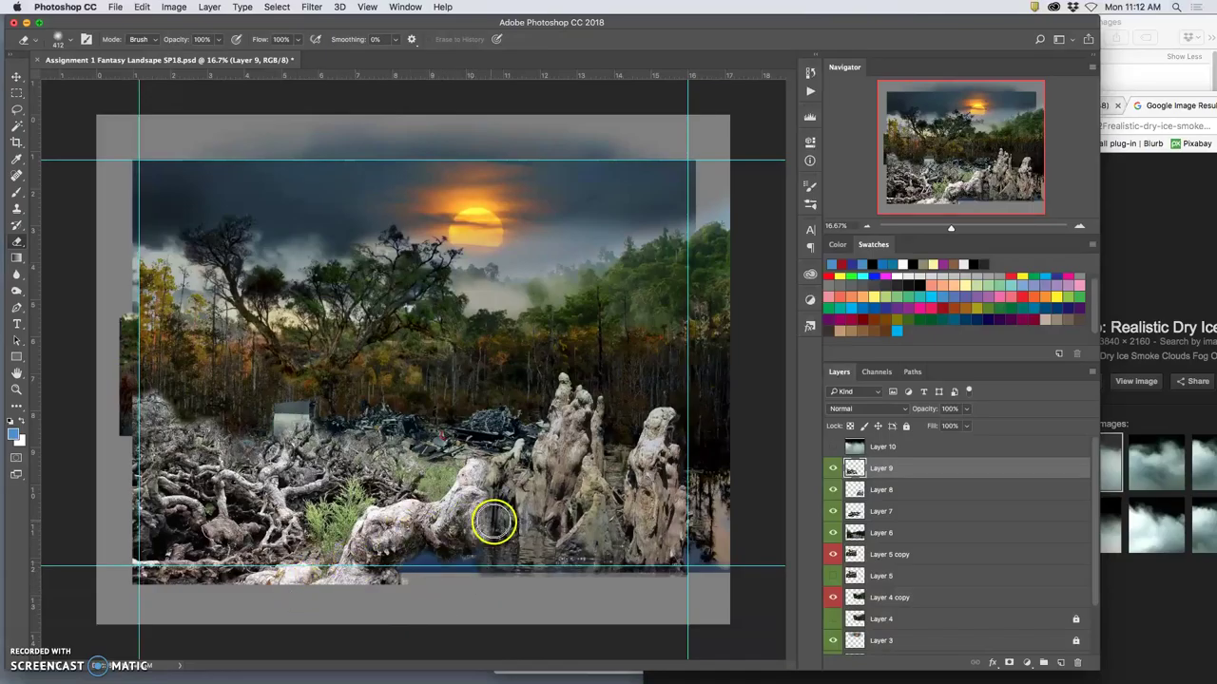
pyautogui.click(500, 501)
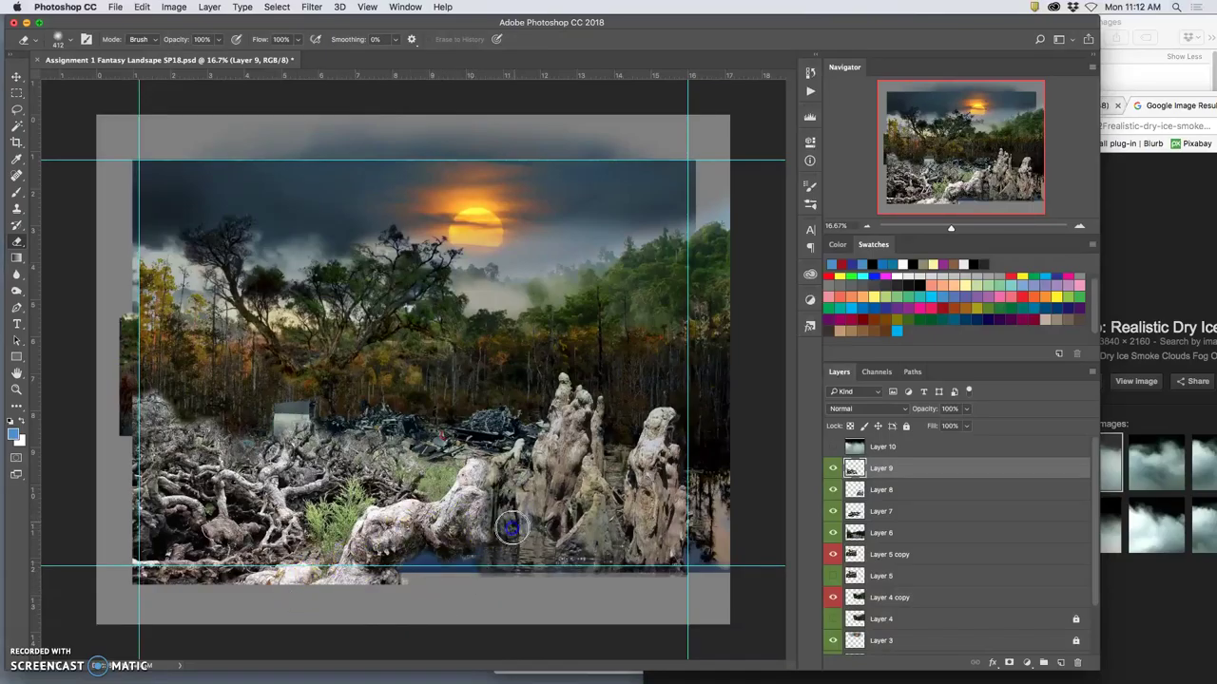
pyautogui.moveTo(492, 498)
pyautogui.mouseDown()
pyautogui.moveTo(484, 532)
pyautogui.moveTo(474, 517)
pyautogui.moveTo(503, 513)
pyautogui.moveTo(532, 534)
pyautogui.moveTo(457, 554)
pyautogui.moveTo(213, 475)
pyautogui.moveTo(266, 465)
pyautogui.moveTo(288, 491)
pyautogui.moveTo(203, 496)
pyautogui.mouseUp()
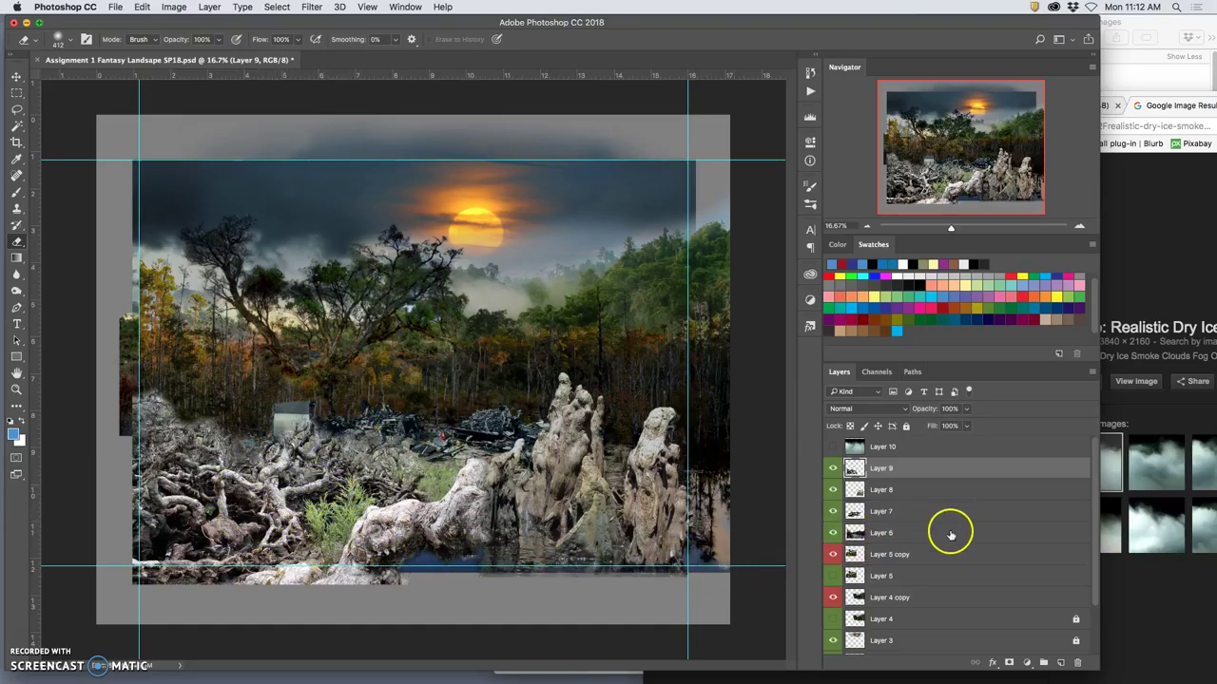
# Hide Layer 9, lasso the red box and surrounding pipe debris on Layer 7, and copy the selection to a new layer.
pyautogui.click(833, 469)
pyautogui.click(16, 109)
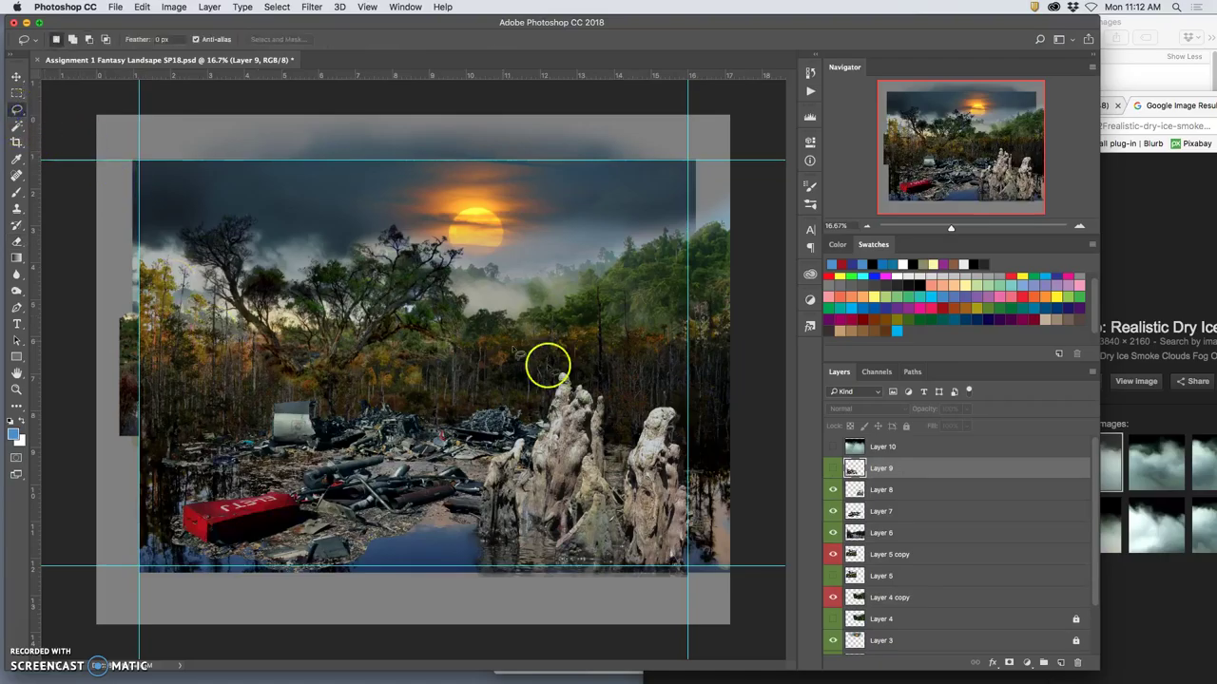
pyautogui.click(833, 511)
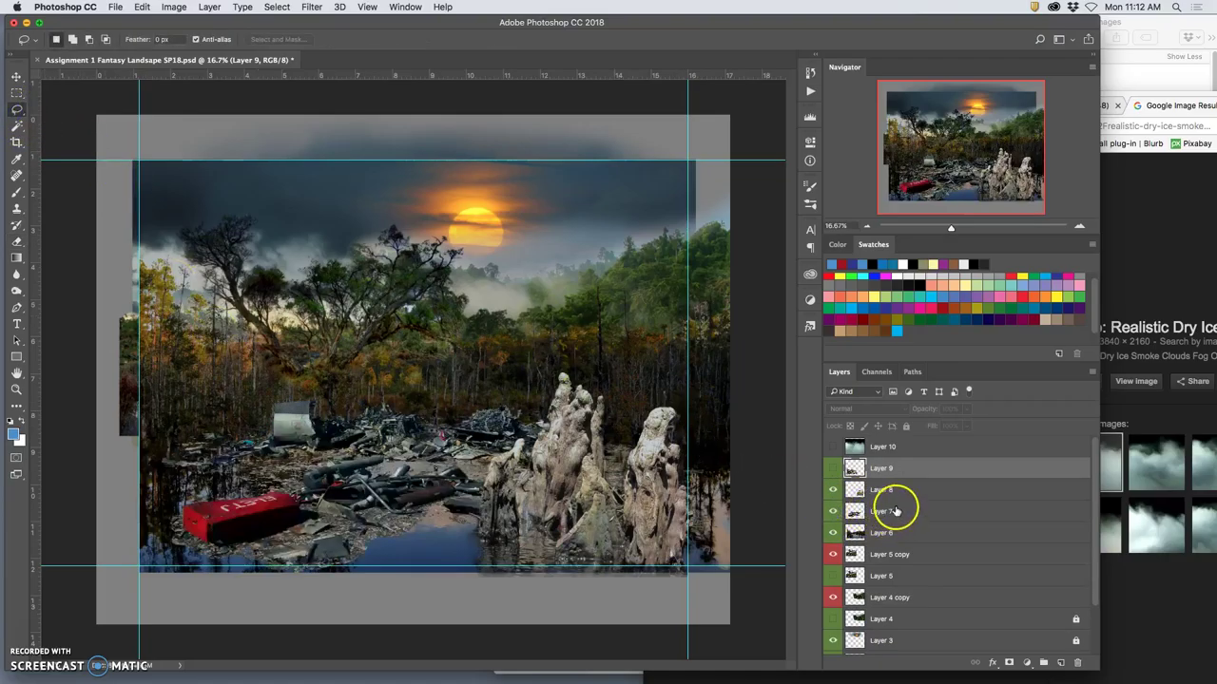
pyautogui.click(890, 510)
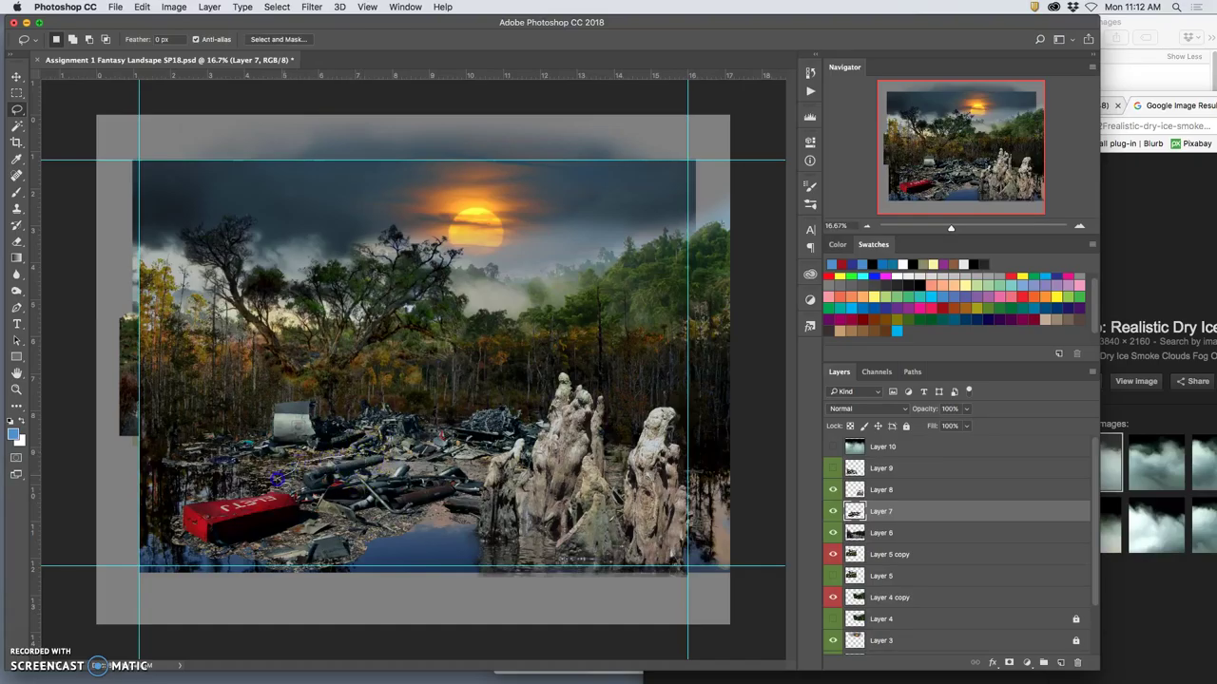
pyautogui.moveTo(273, 571)
pyautogui.mouseDown()
pyautogui.moveTo(333, 585)
pyautogui.moveTo(385, 567)
pyautogui.mouseUp()
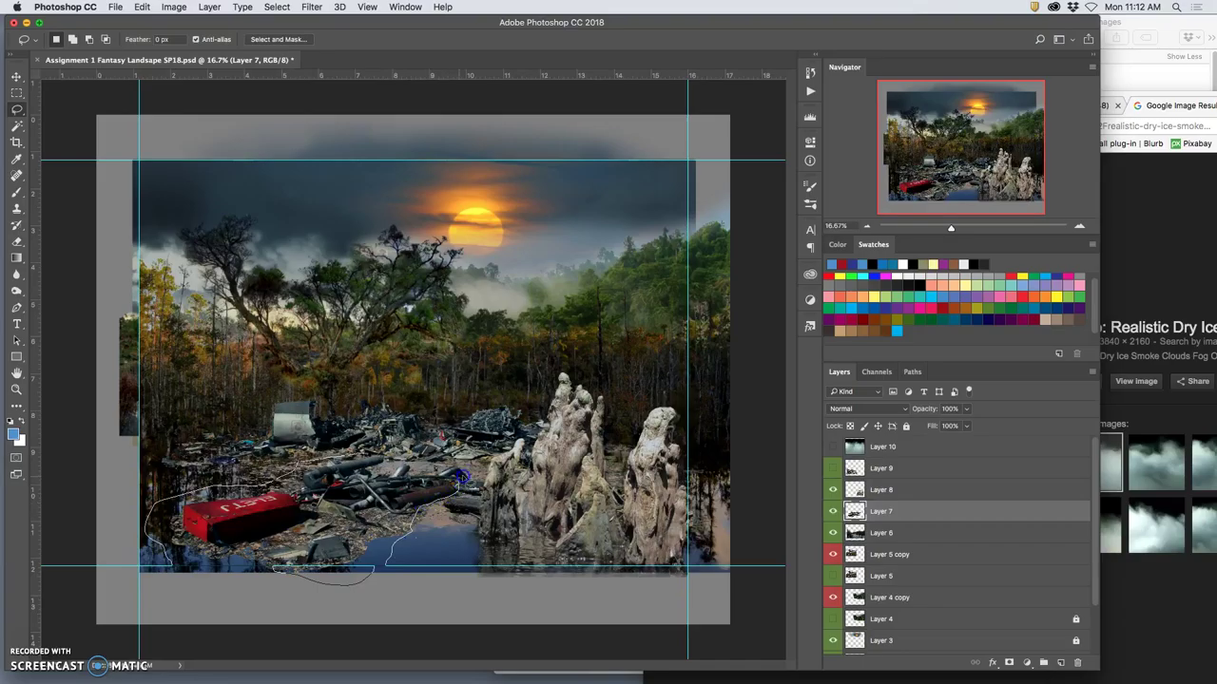
pyautogui.moveTo(340, 453); pyautogui.dragTo(335, 458)
pyautogui.hotkey('ctrl', 'j')
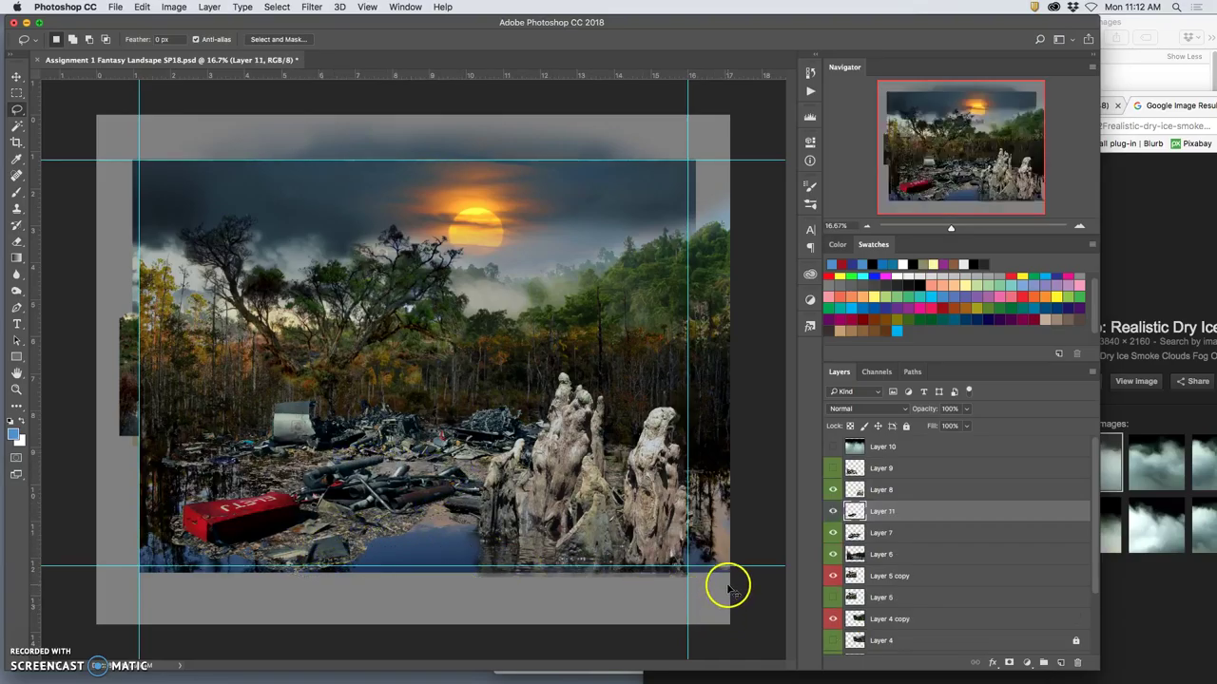
# Move the copied debris layer above Layer 9 and show Layer 9 again.
pyautogui.moveTo(879, 514); pyautogui.dragTo(833, 480)
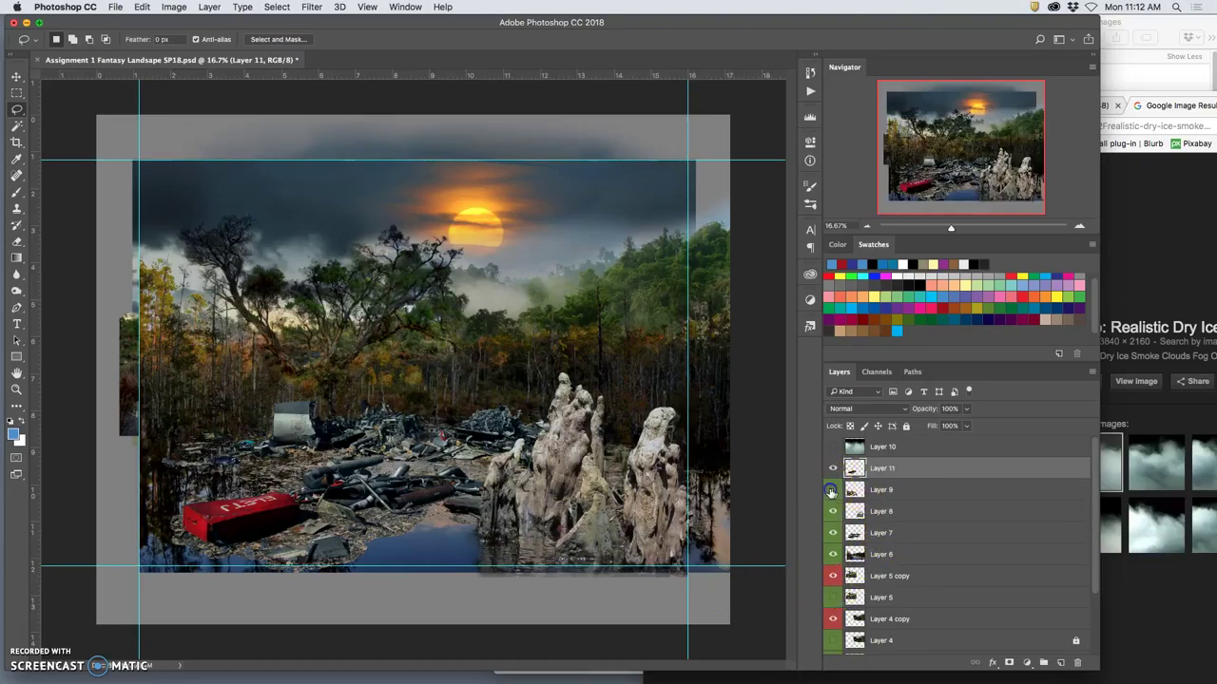
pyautogui.click(828, 490)
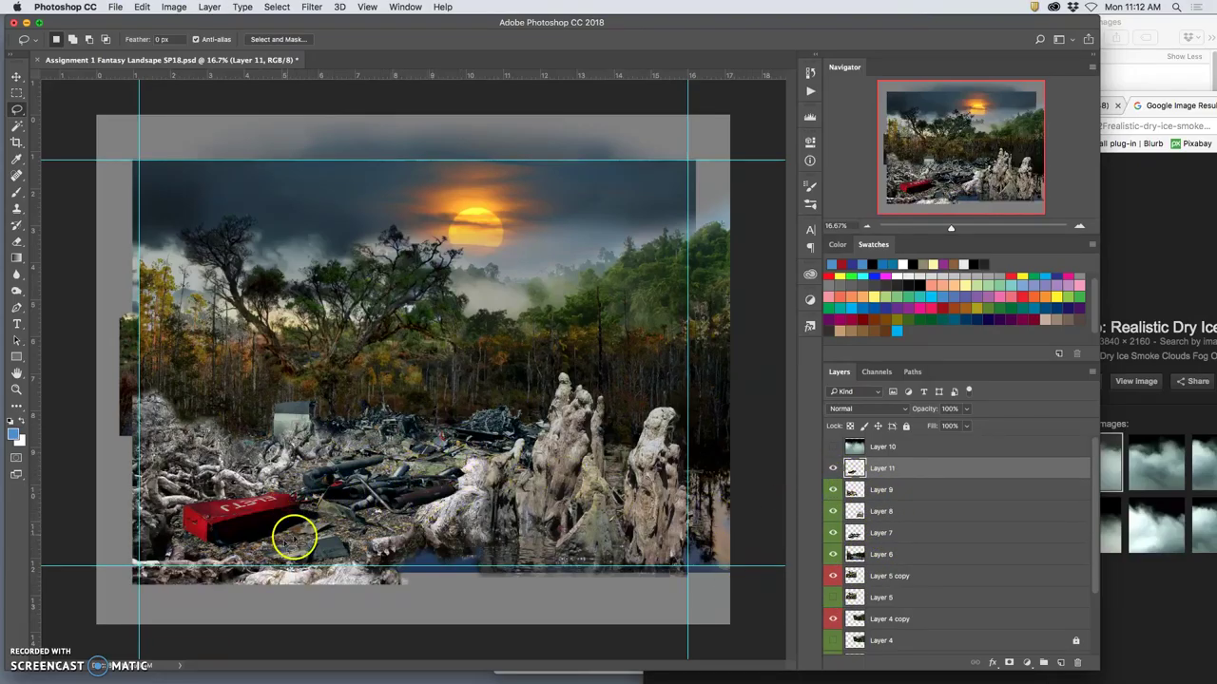
pyautogui.click(894, 472)
# Try erasing the debris that overlaps the pale trunk on Layer 11, and undo the stroke.
pyautogui.click(16, 241)
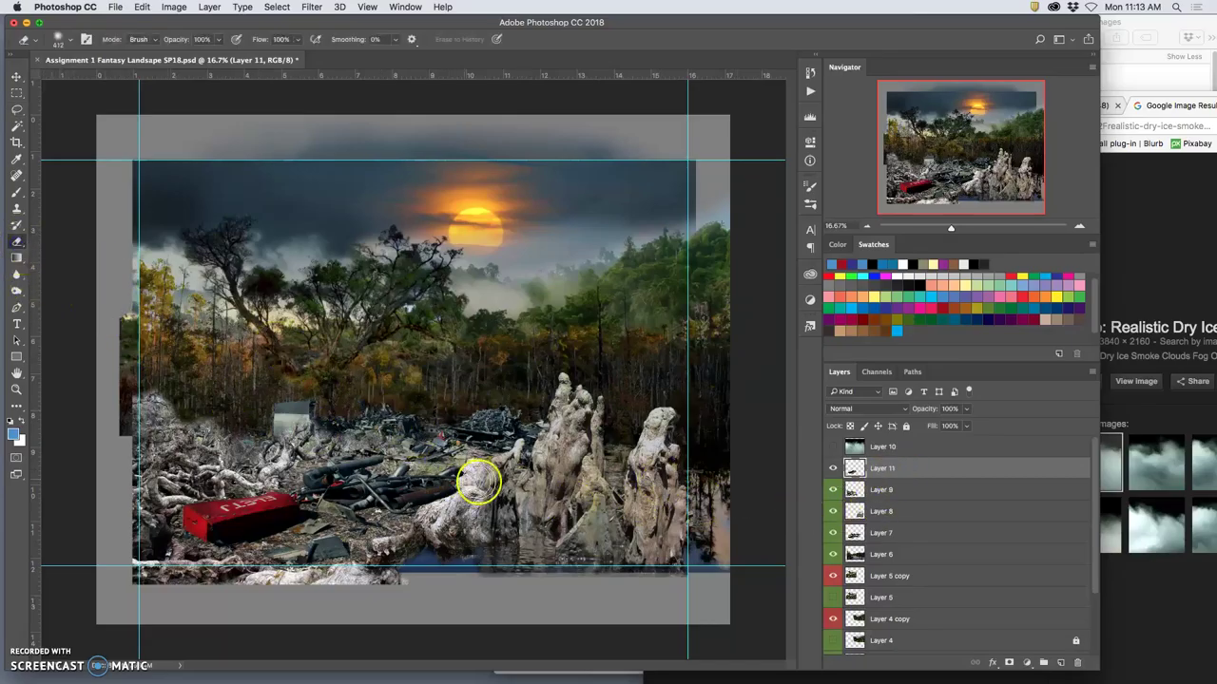
pyautogui.press('super+equal')
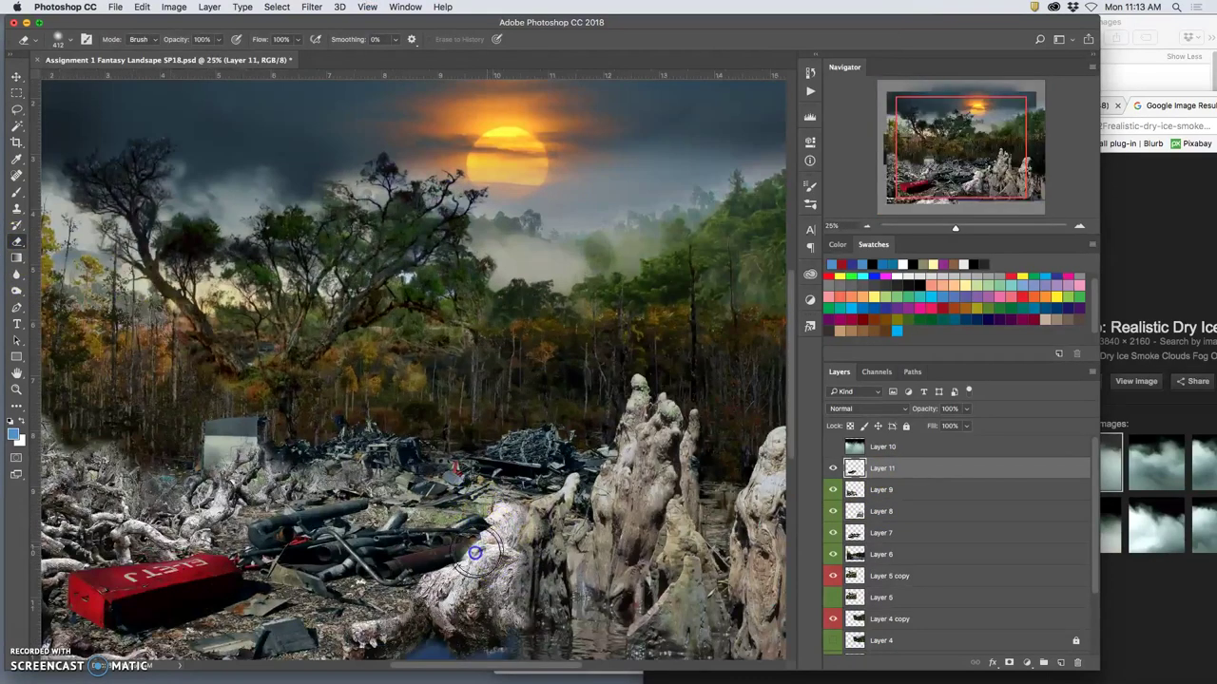
pyautogui.moveTo(473, 553)
pyautogui.mouseDown()
pyautogui.moveTo(491, 541)
pyautogui.moveTo(458, 579)
pyautogui.mouseUp()
pyautogui.press('super+z')
# Lasso the Layer 11 debris covering the pale trunk at 59% layer opacity, restore opacity to 100%, and delete the selected area.
pyautogui.click(16, 108)
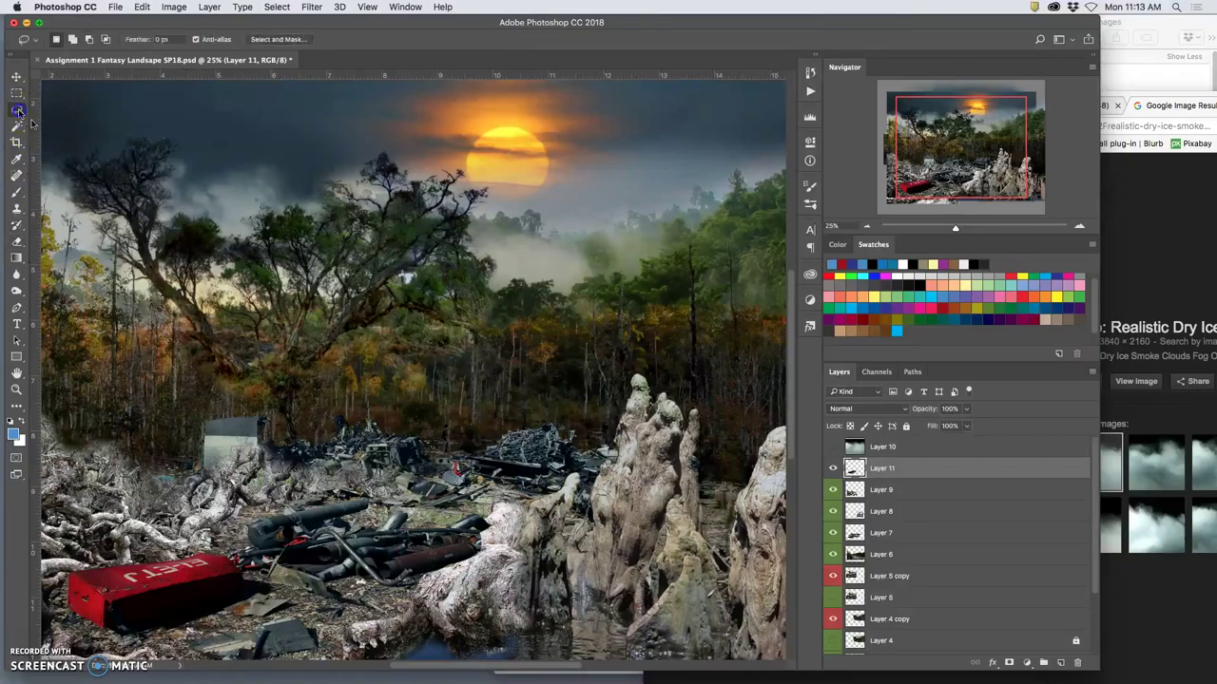
pyautogui.click(967, 409)
pyautogui.moveTo(949, 426); pyautogui.dragTo(941, 426)
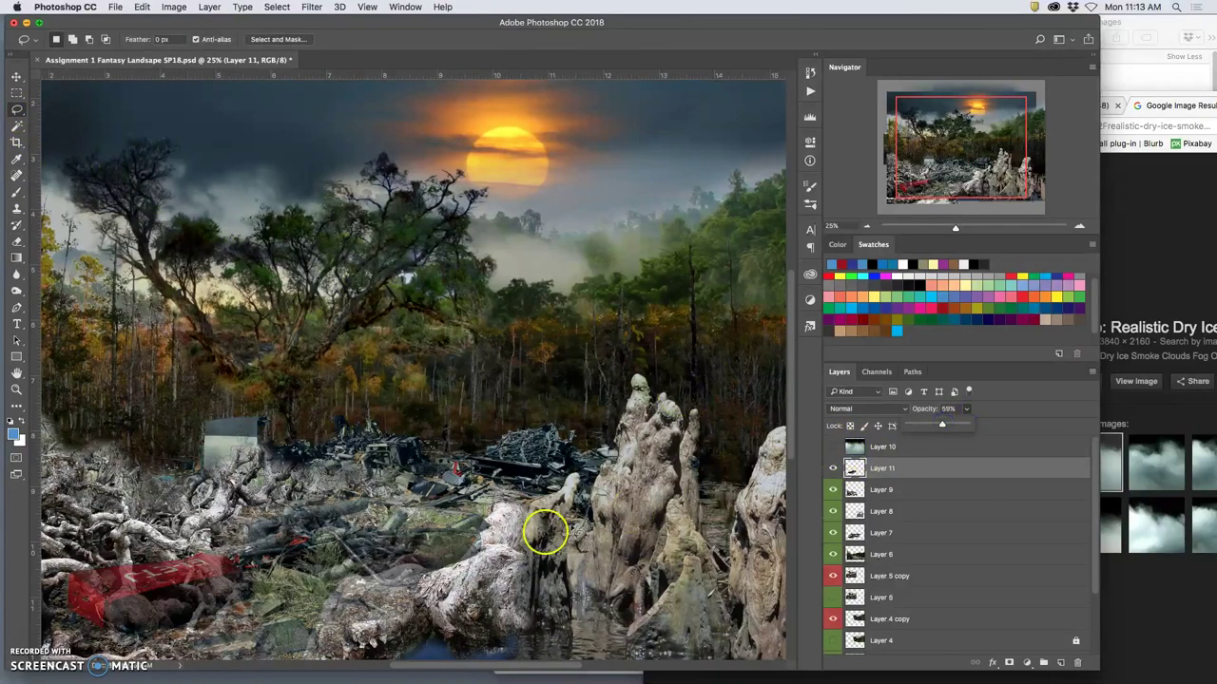
pyautogui.click(501, 516)
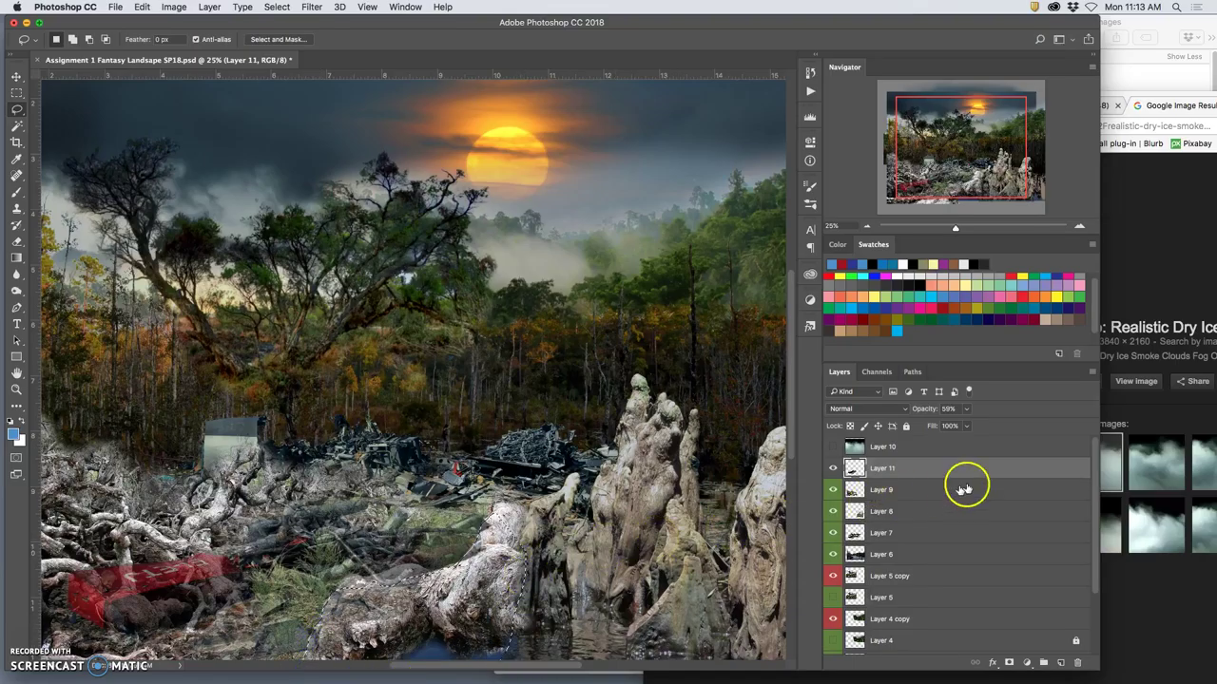
pyautogui.click(966, 408)
pyautogui.moveTo(983, 425); pyautogui.dragTo(993, 425)
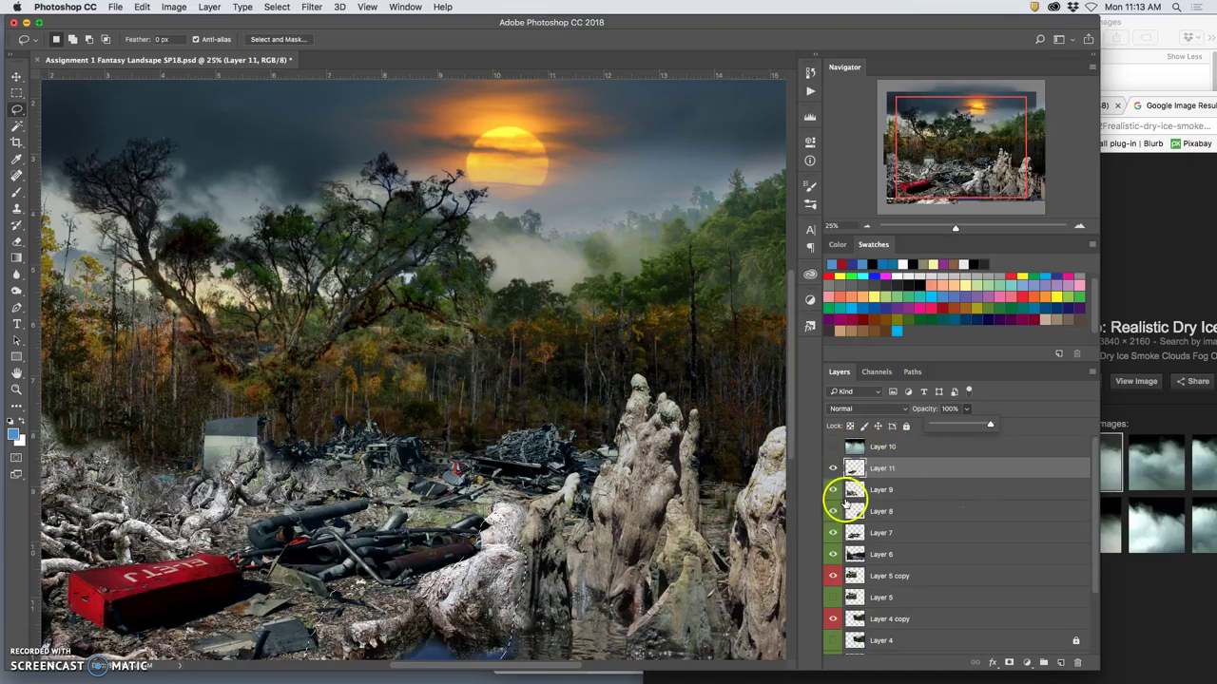
pyautogui.click(911, 468)
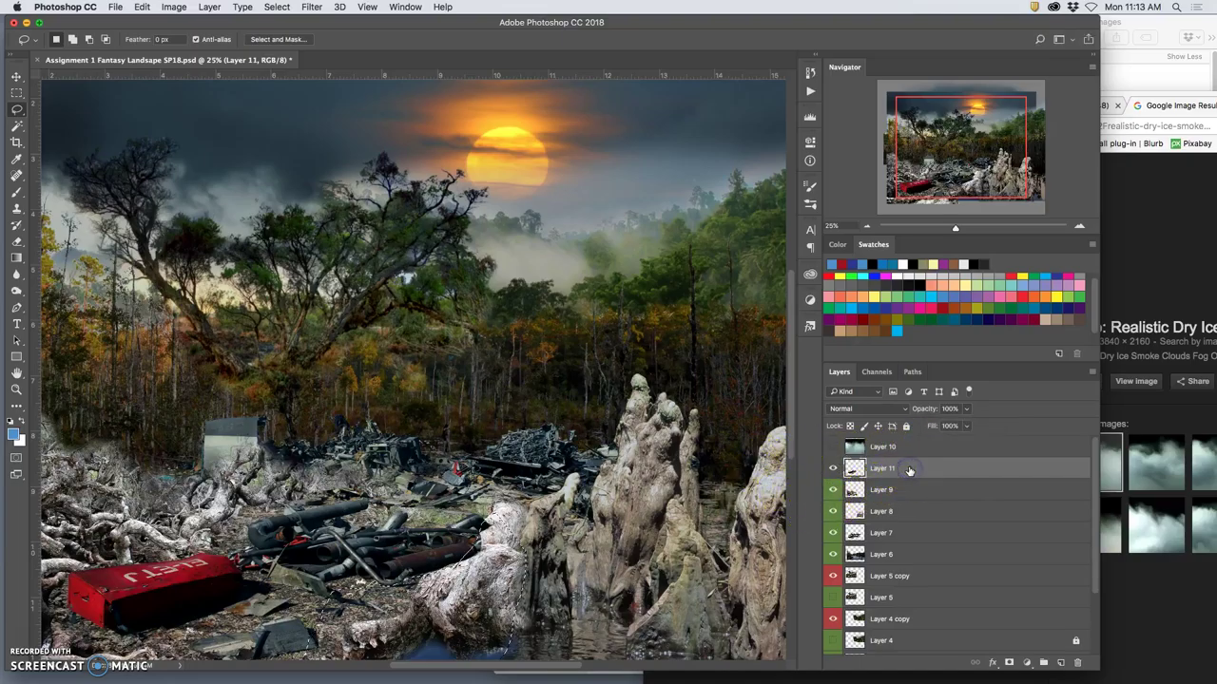
pyautogui.press('Delete')
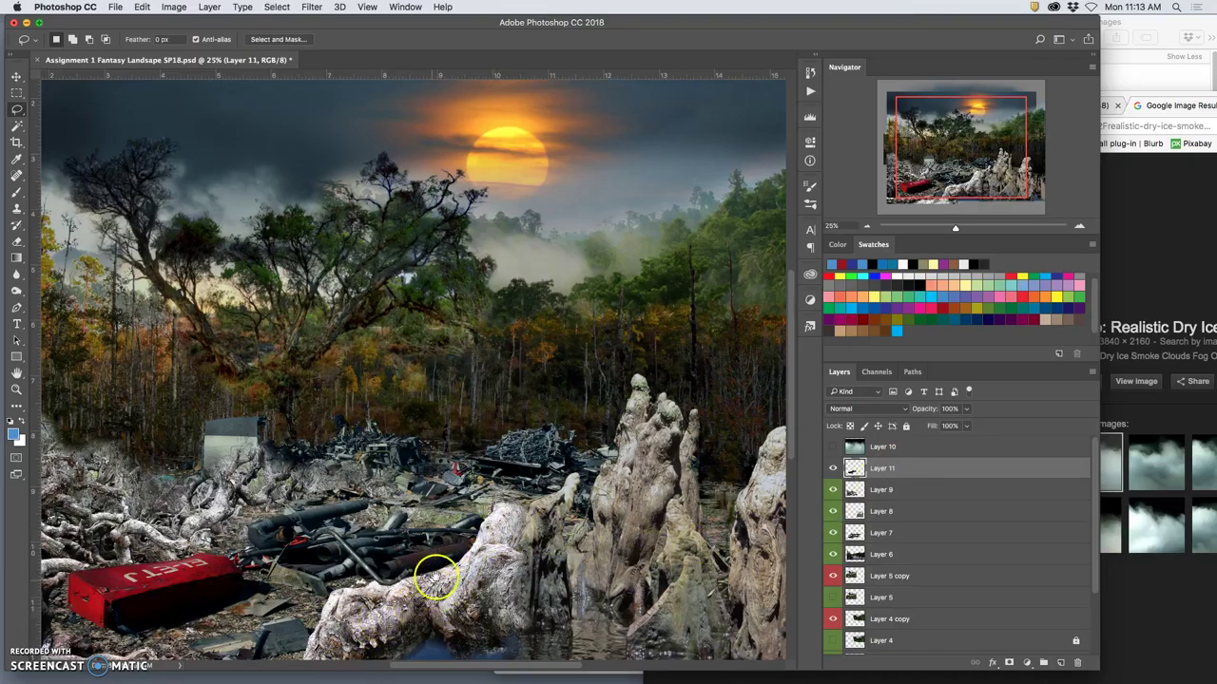
# Compare the foreground with the Layer 11 debris hidden and shown, and hide Layer 9.
pyautogui.moveTo(435, 597); pyautogui.dragTo(518, 478)
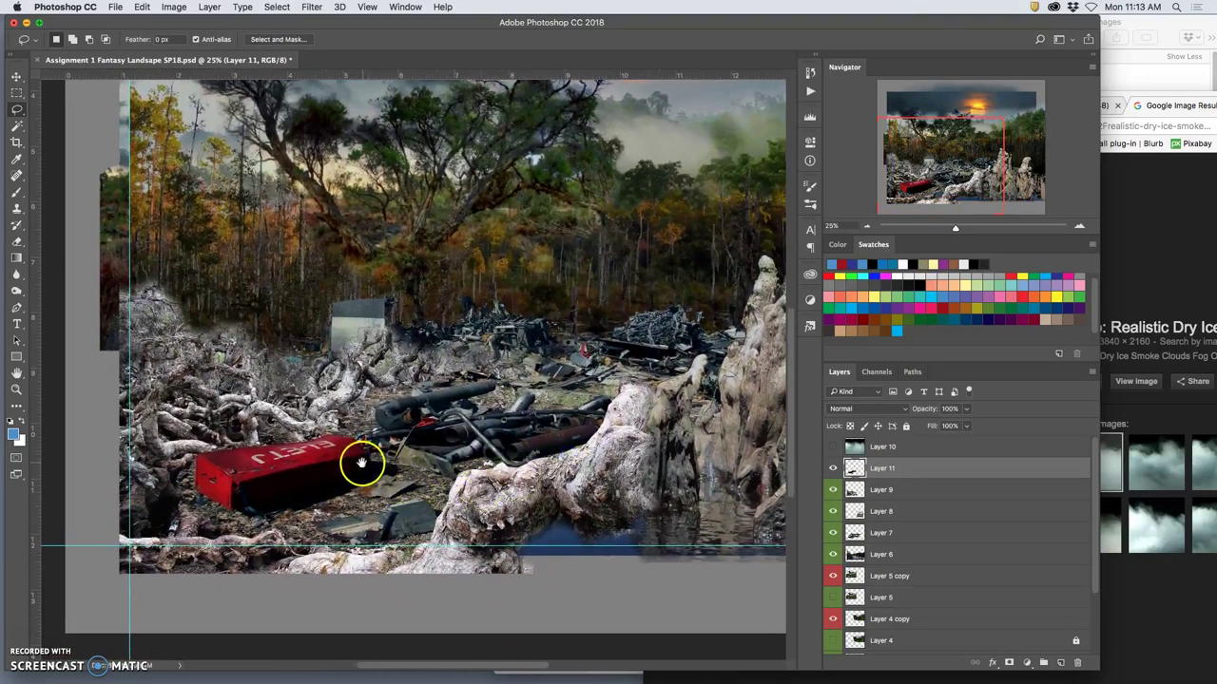
pyautogui.moveTo(348, 463); pyautogui.dragTo(288, 455)
pyautogui.scroll(-5, 461, 361)
pyautogui.hscroll(5, 500, 356)
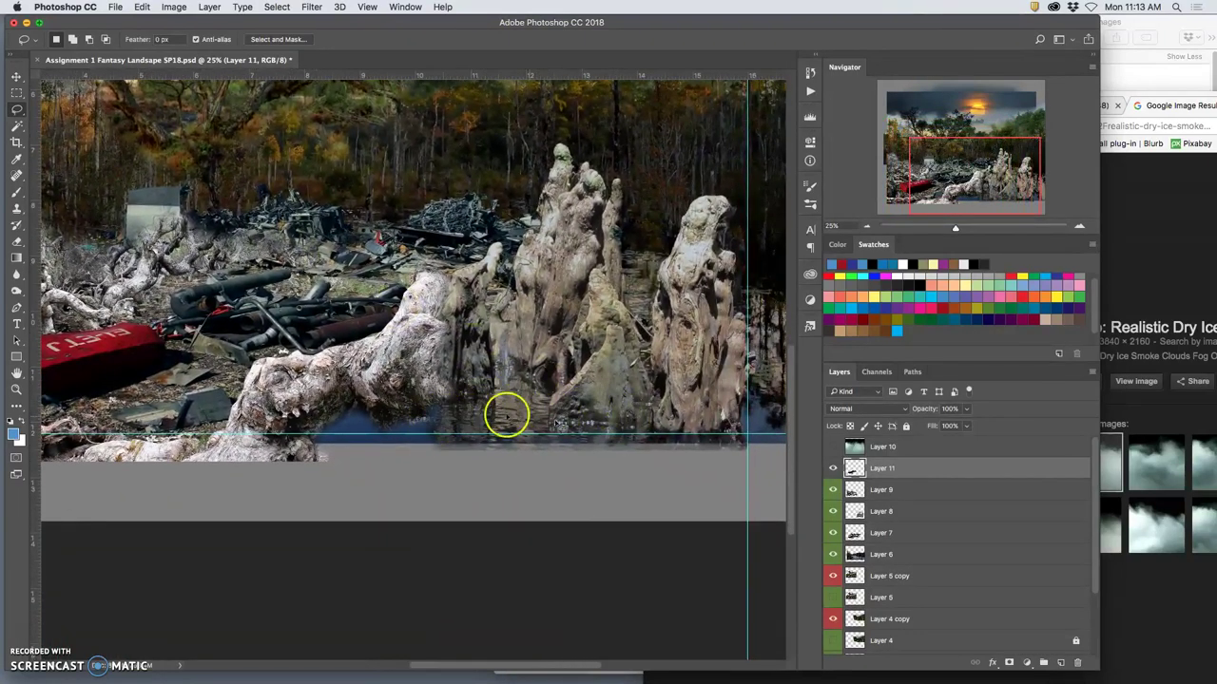
pyautogui.click(833, 468)
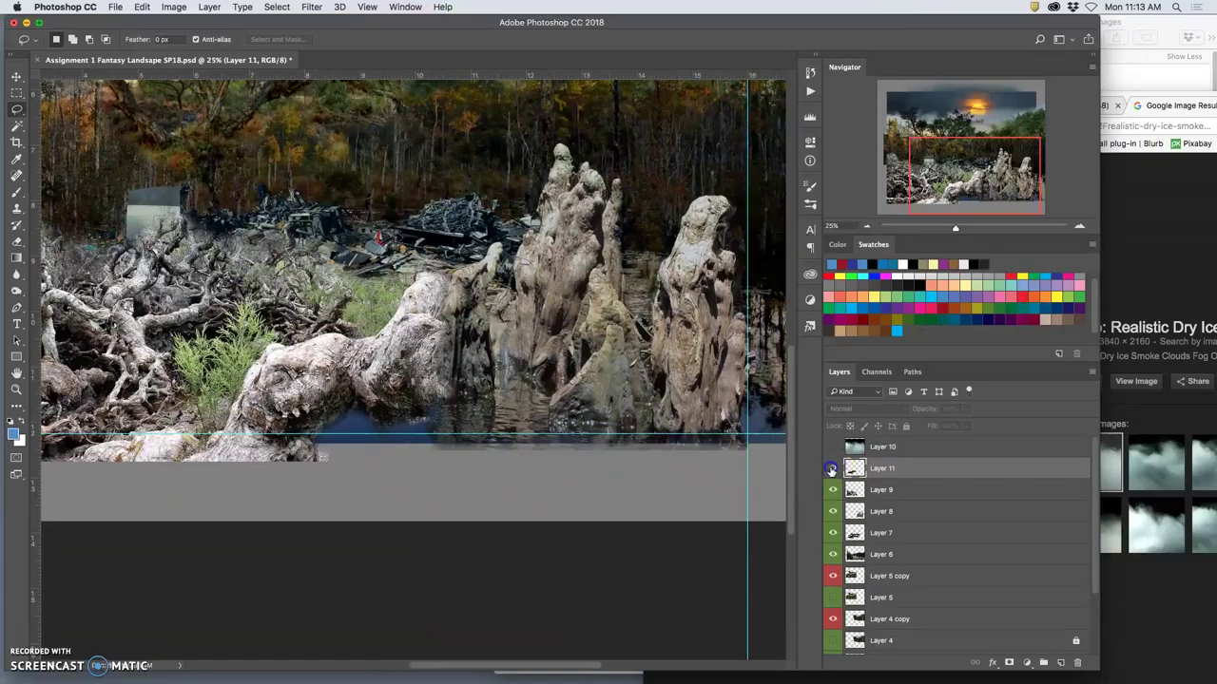
pyautogui.click(834, 470)
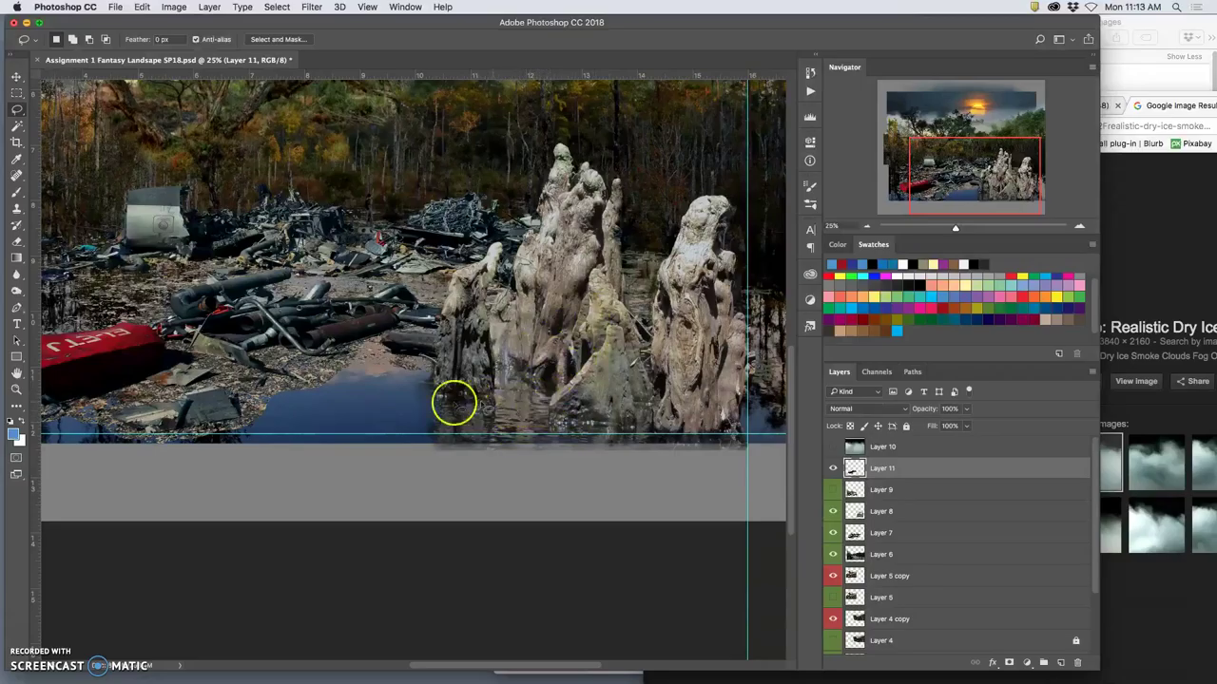
# Select Layer 8, check its content by hiding and showing it, and set the Clone Stamp to a soft 364 px brush.
pyautogui.click(851, 512)
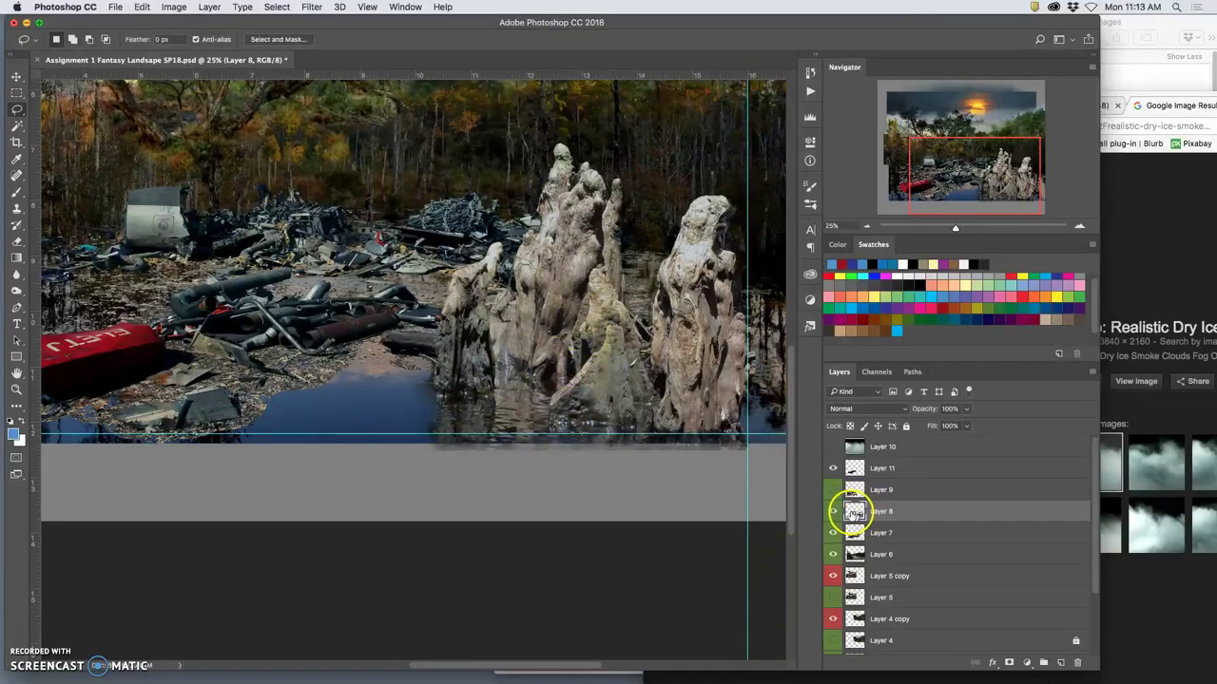
pyautogui.click(834, 512)
pyautogui.click(834, 512)
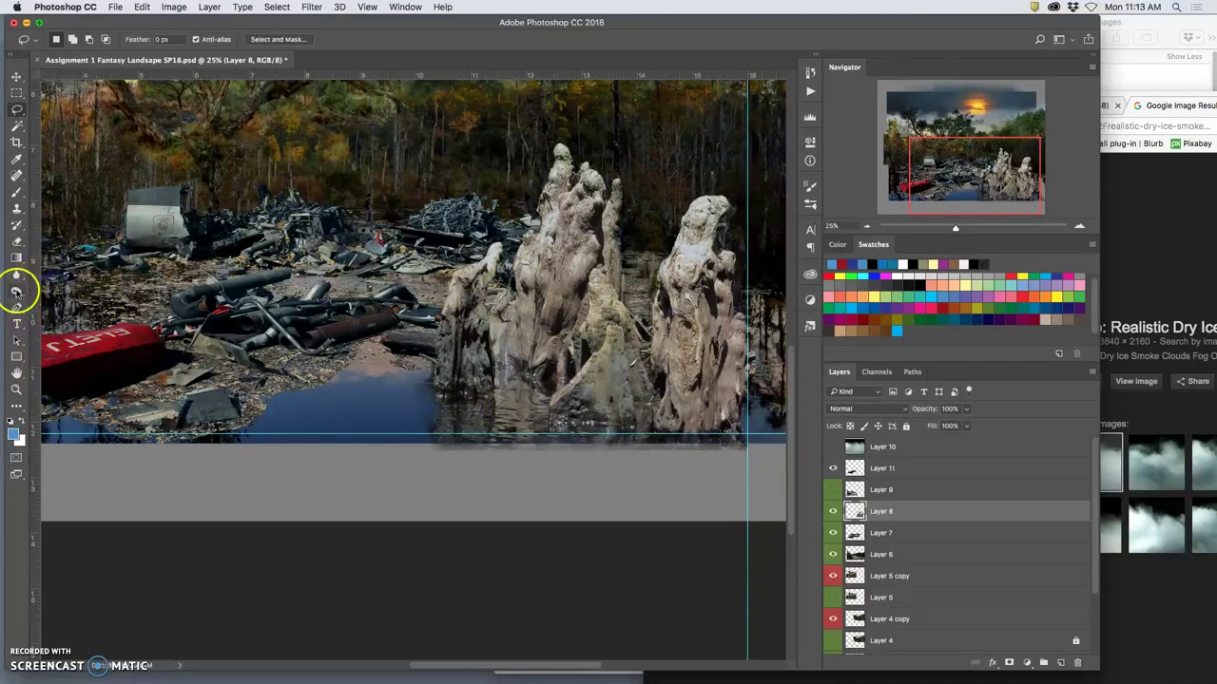
pyautogui.click(16, 291)
pyautogui.click(17, 290)
pyautogui.click(16, 207)
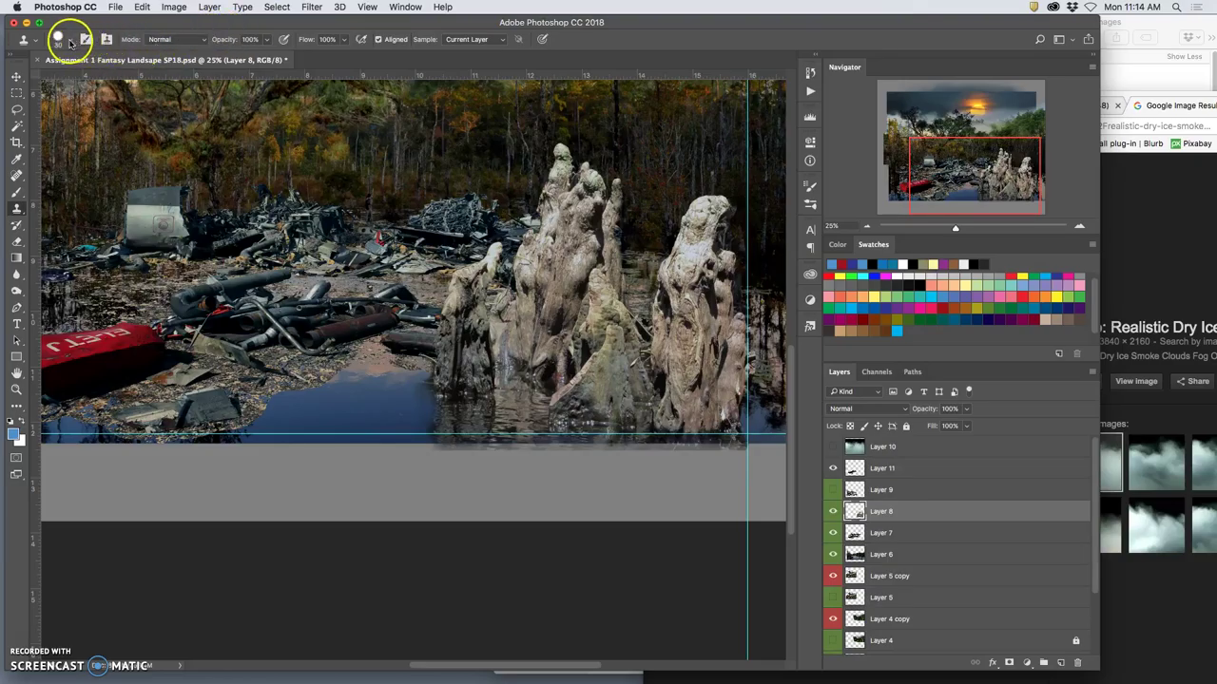
pyautogui.click(69, 43)
pyautogui.click(120, 80)
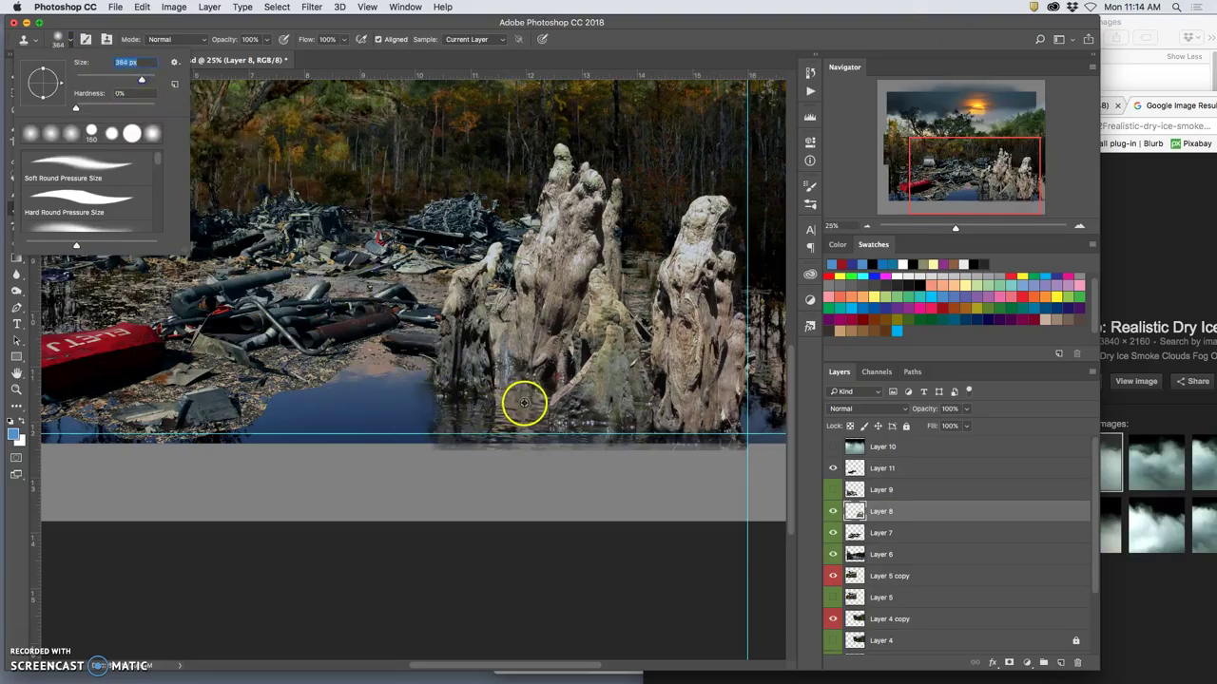
# Clone the rippled water from between the stumps over the smooth blue water and its shoreline on Layer 8.
pyautogui.click(529, 402)
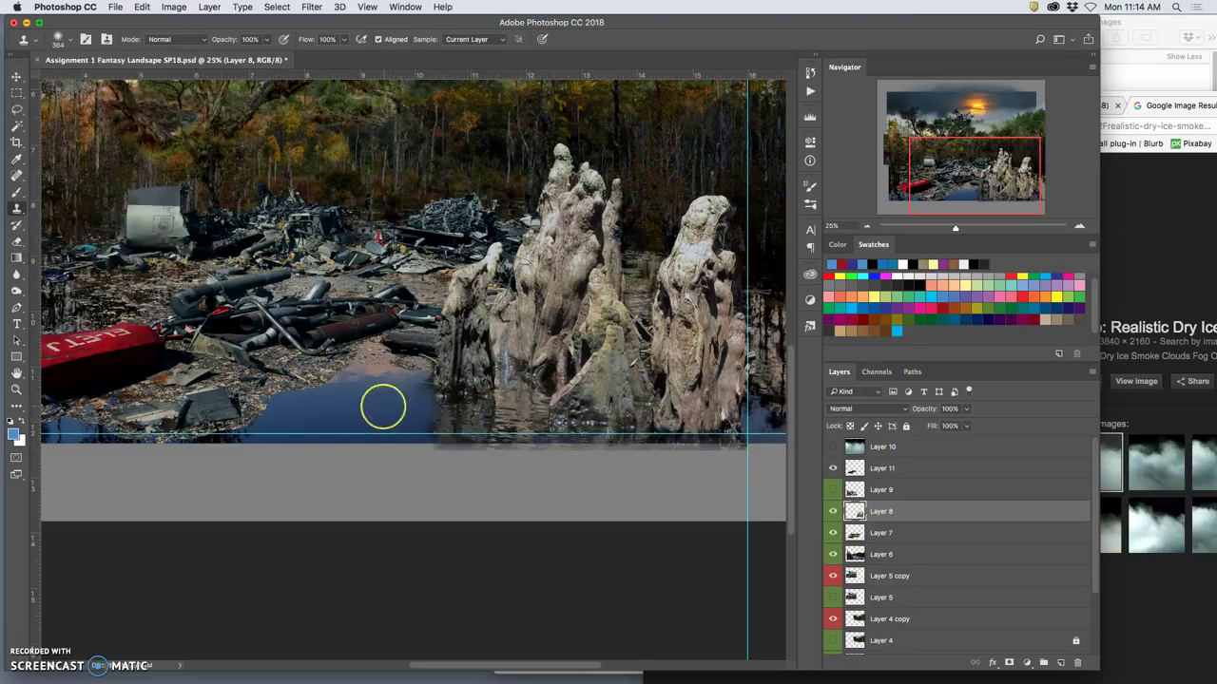
pyautogui.moveTo(409, 404)
pyautogui.mouseDown()
pyautogui.moveTo(357, 418)
pyautogui.moveTo(380, 409)
pyautogui.moveTo(363, 398)
pyautogui.moveTo(318, 420)
pyautogui.mouseUp()
pyautogui.moveTo(400, 427)
pyautogui.mouseDown()
pyautogui.moveTo(320, 419)
pyautogui.moveTo(329, 398)
pyautogui.moveTo(354, 406)
pyautogui.mouseUp()
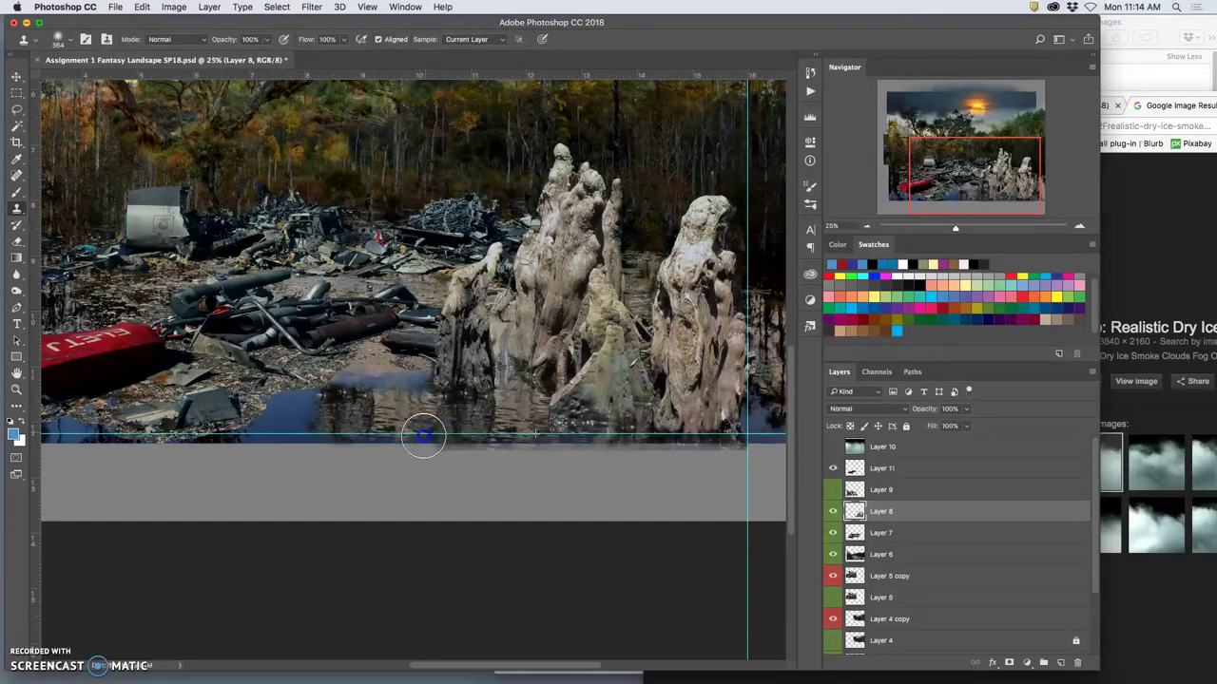
pyautogui.click(460, 410)
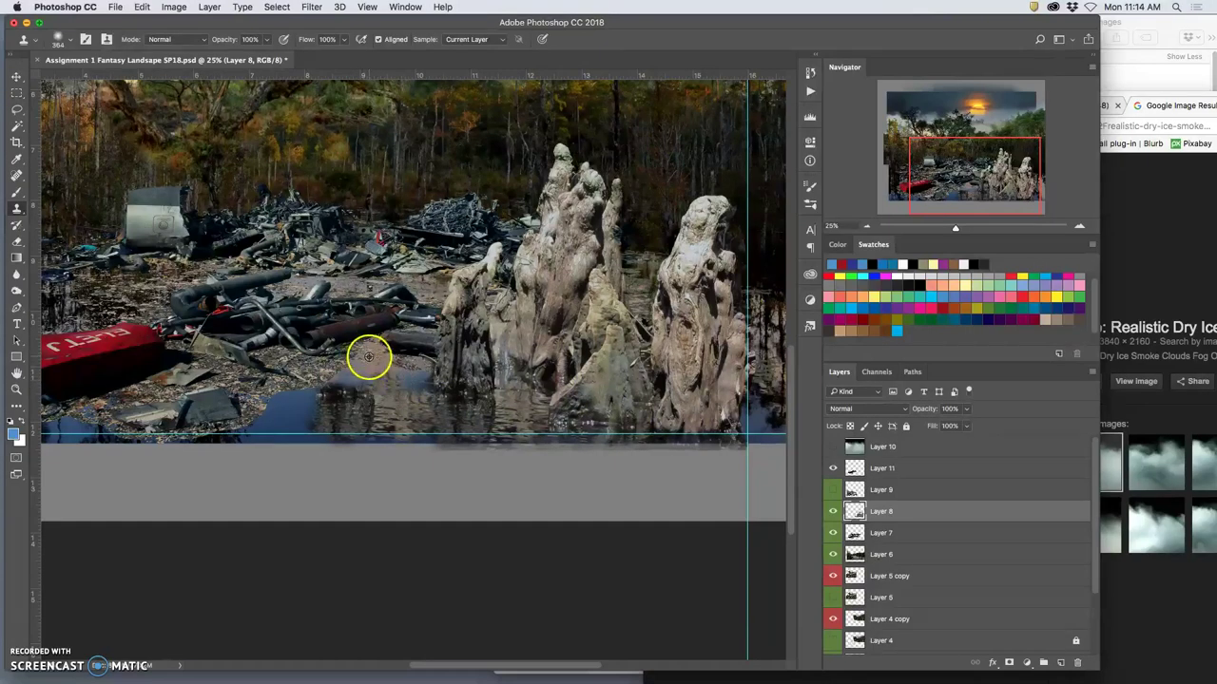
pyautogui.moveTo(390, 378)
pyautogui.mouseDown()
pyautogui.moveTo(420, 388)
pyautogui.moveTo(439, 495)
pyautogui.mouseUp()
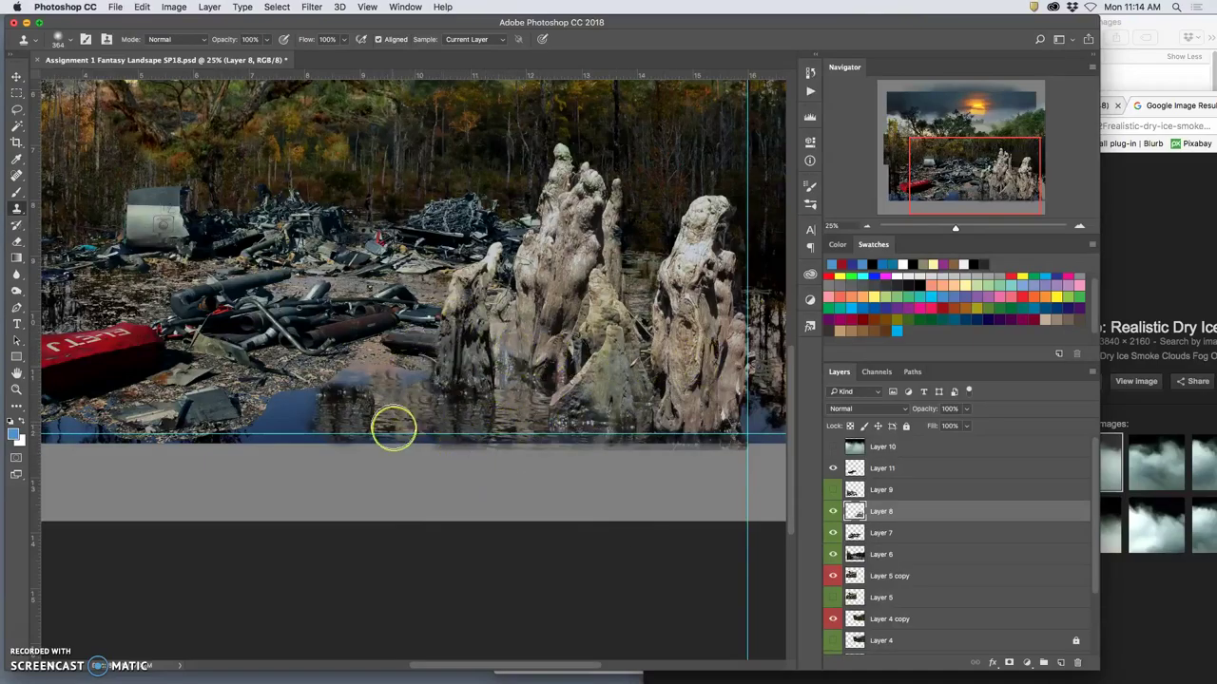
# Show and select Layer 9, comparing the foreground with and without its roots, and leave it shown.
pyautogui.click(832, 490)
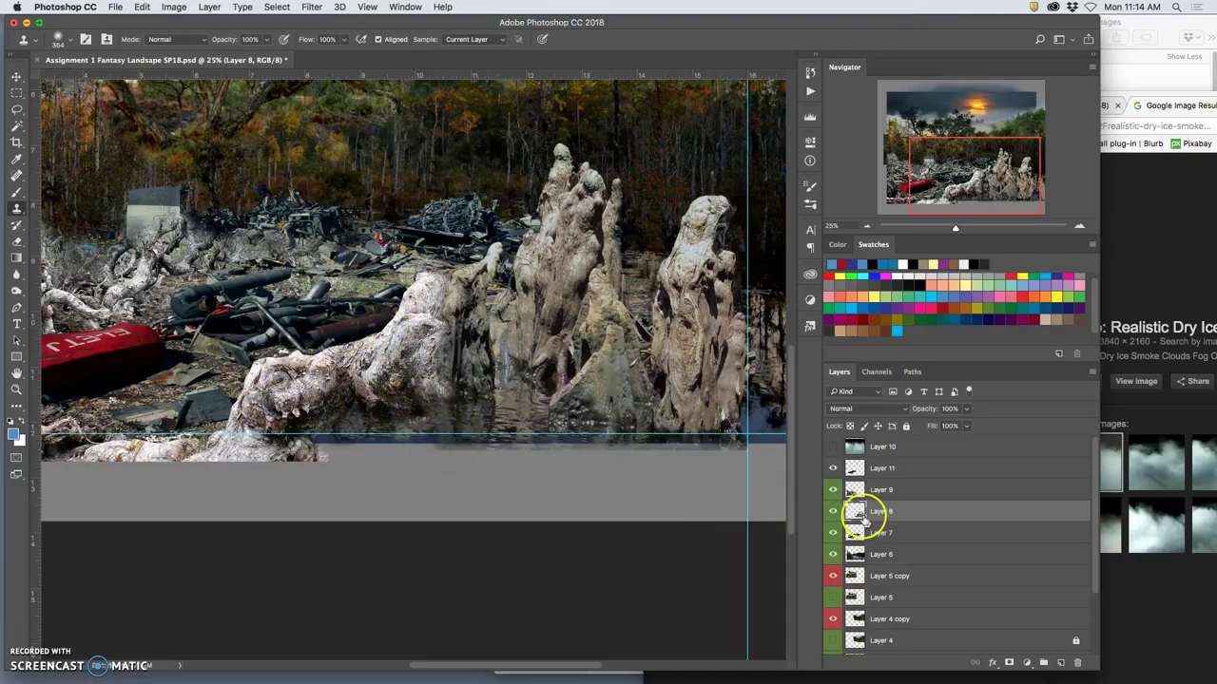
pyautogui.click(879, 489)
pyautogui.click(833, 490)
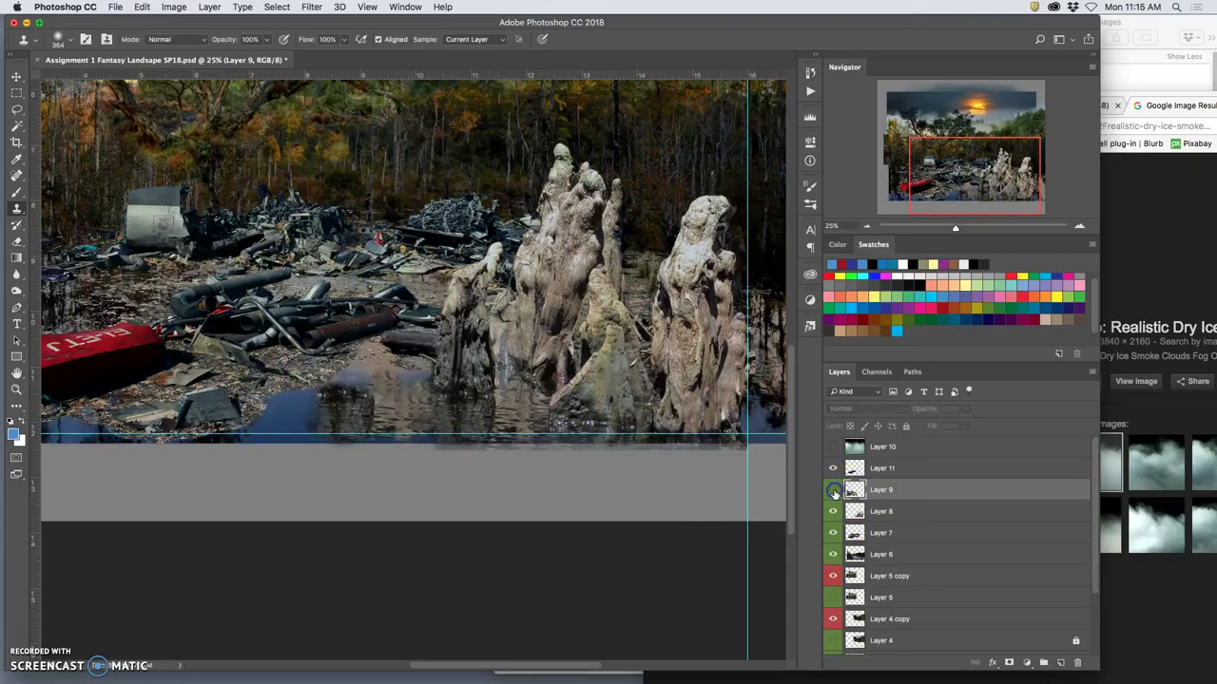
pyautogui.click(832, 490)
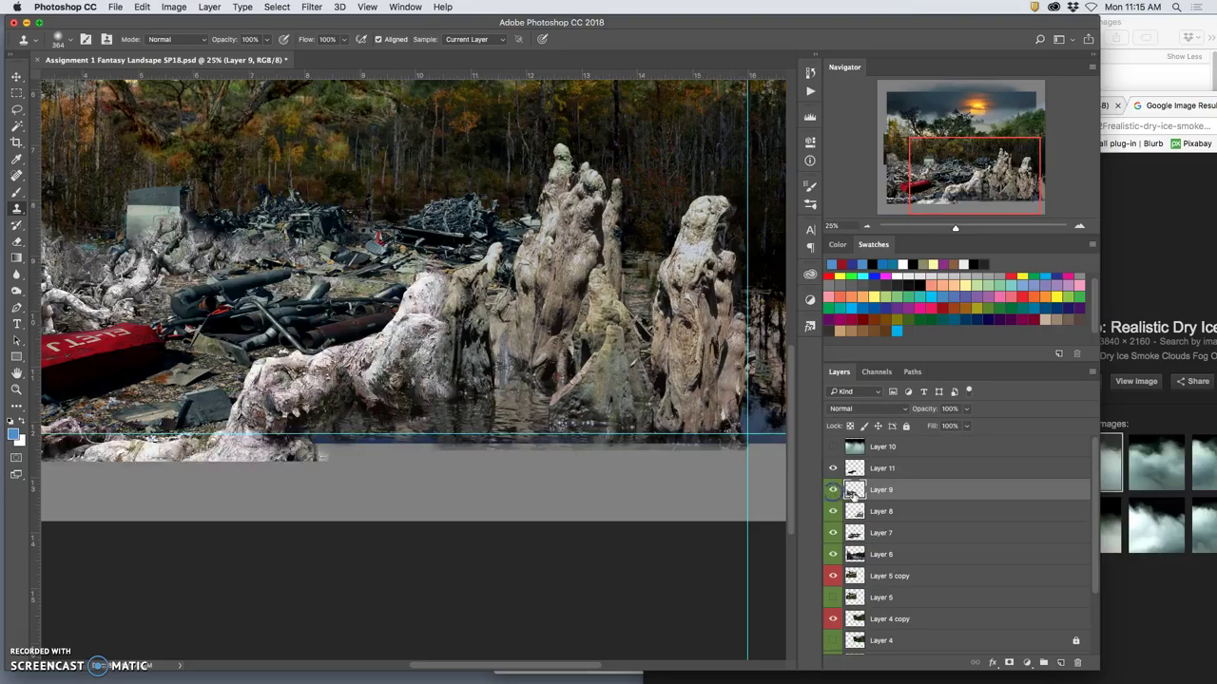
# Lasso the lower root edge on Layer 9 where it meets the stumps, and clear the selection.
pyautogui.click(16, 109)
pyautogui.rightClick(460, 347)
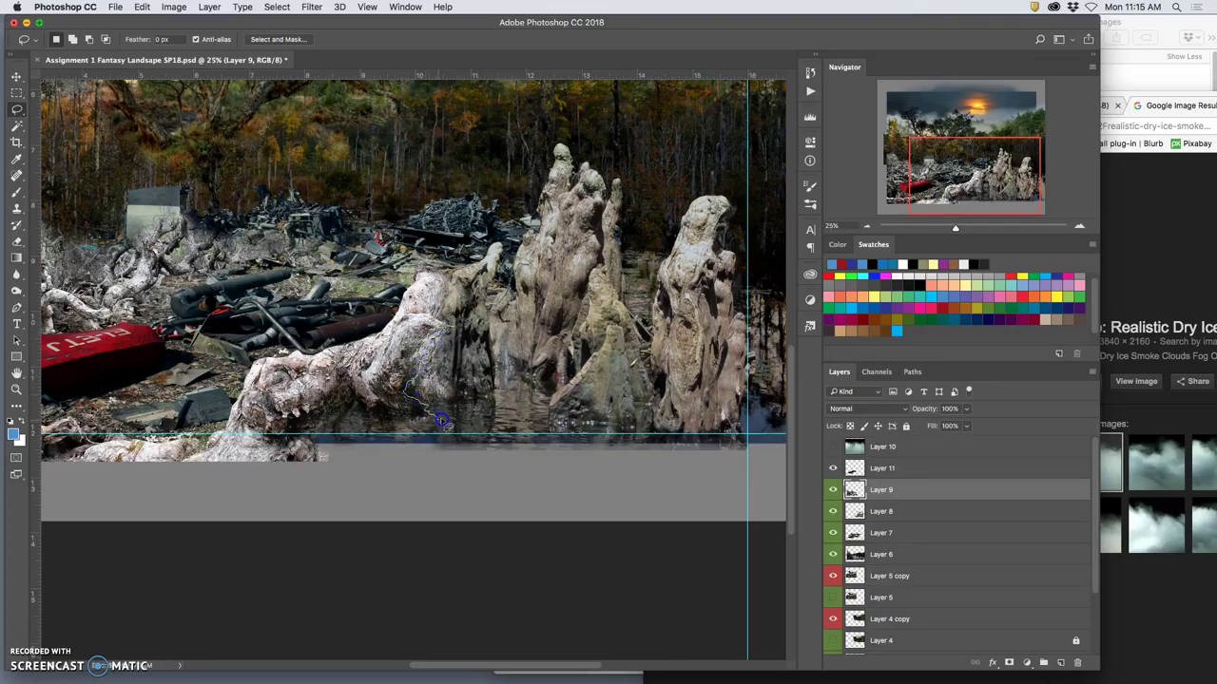
pyautogui.moveTo(516, 418)
pyautogui.mouseDown()
pyautogui.moveTo(532, 315)
pyautogui.moveTo(444, 323)
pyautogui.mouseUp()
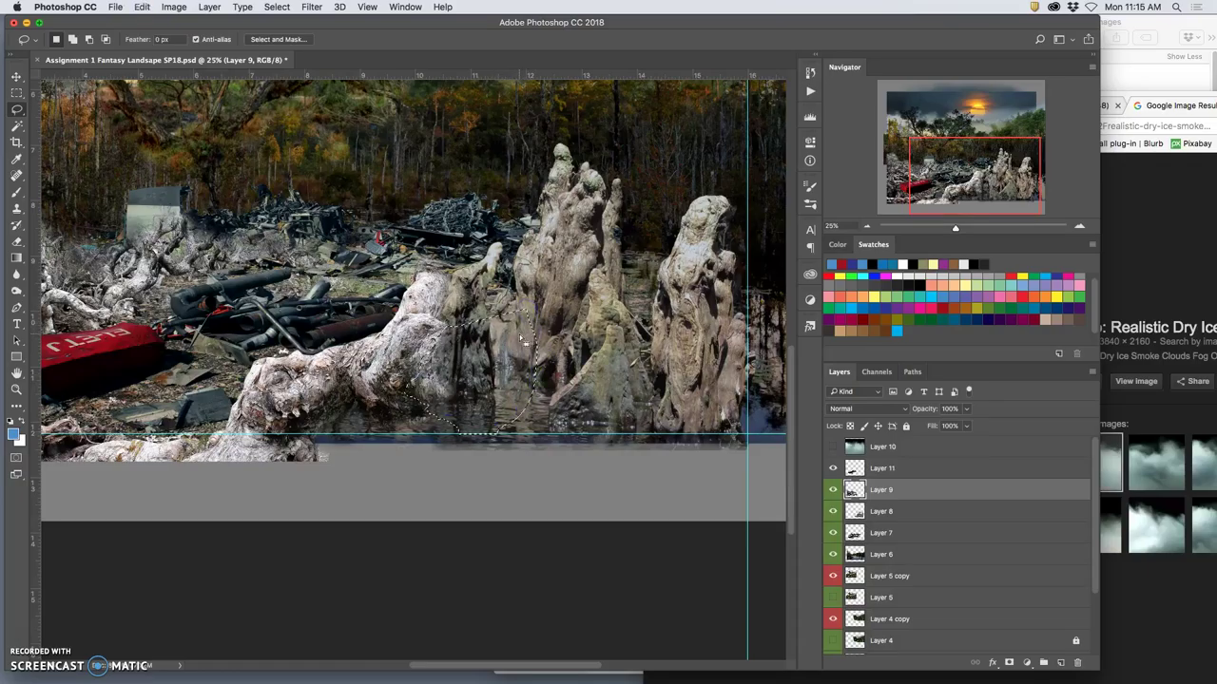
pyautogui.press('super+minus')
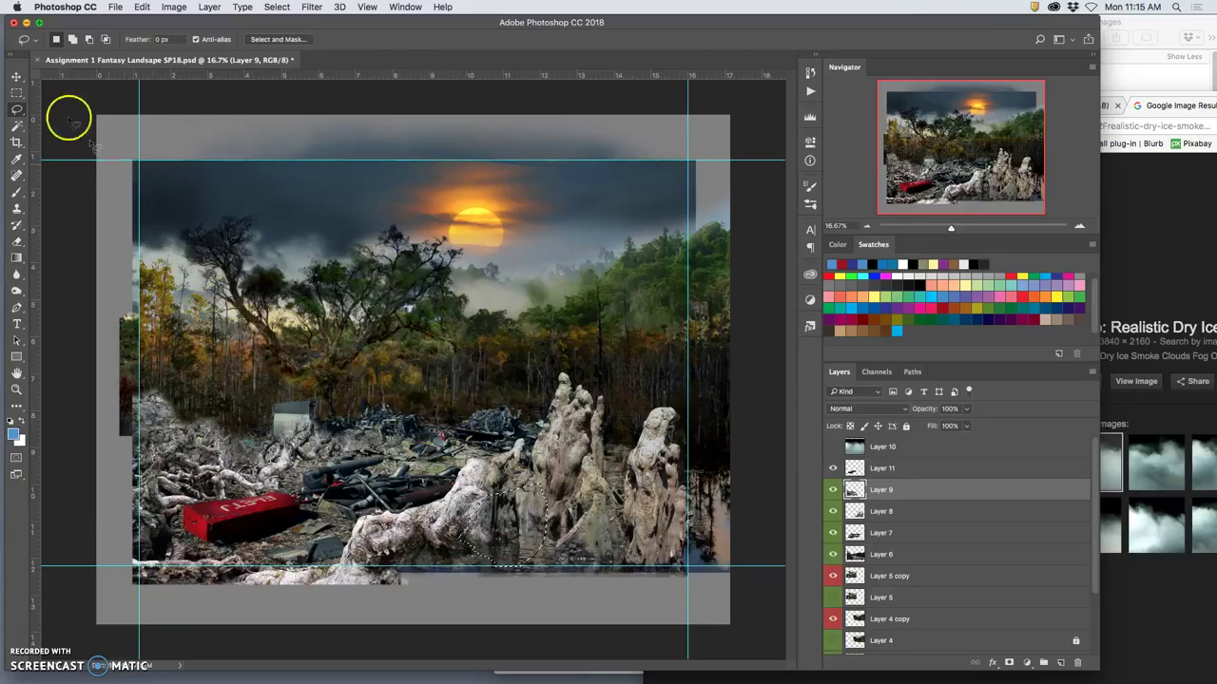
pyautogui.click(489, 498)
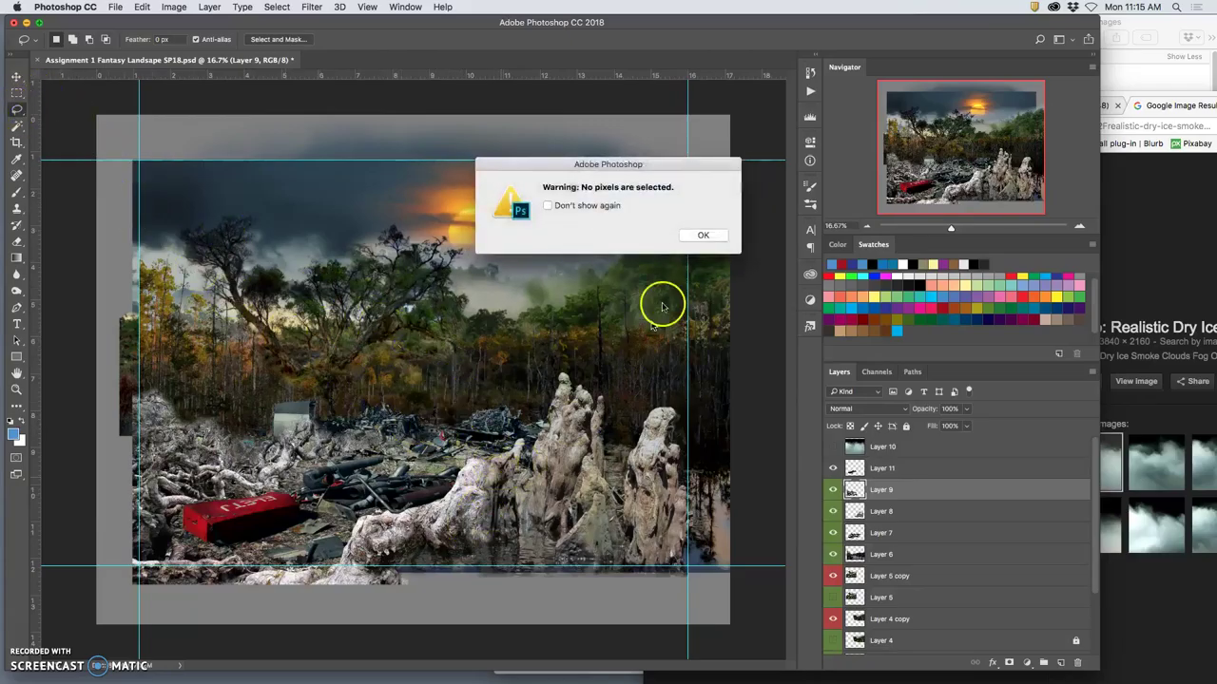
pyautogui.click(708, 241)
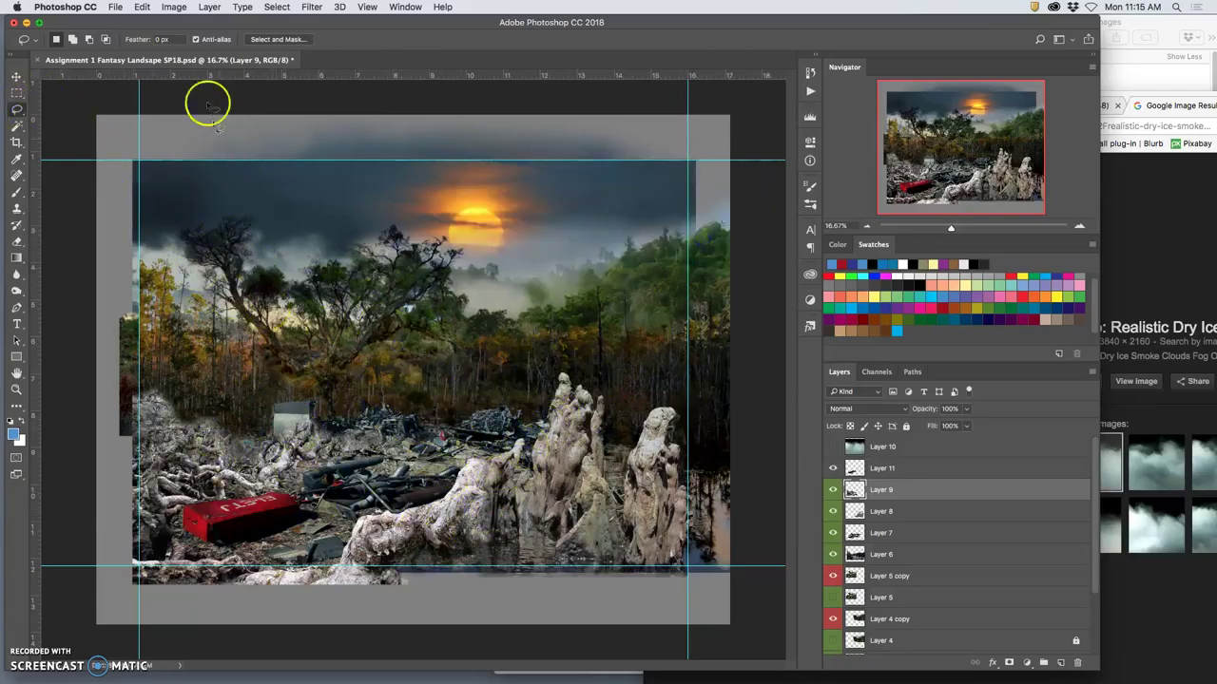
# Darken the Layer 9 roots with Levels, using midtone input 0.66 and output levels 4 to 198.
pyautogui.click(173, 7)
pyautogui.moveTo(203, 42)
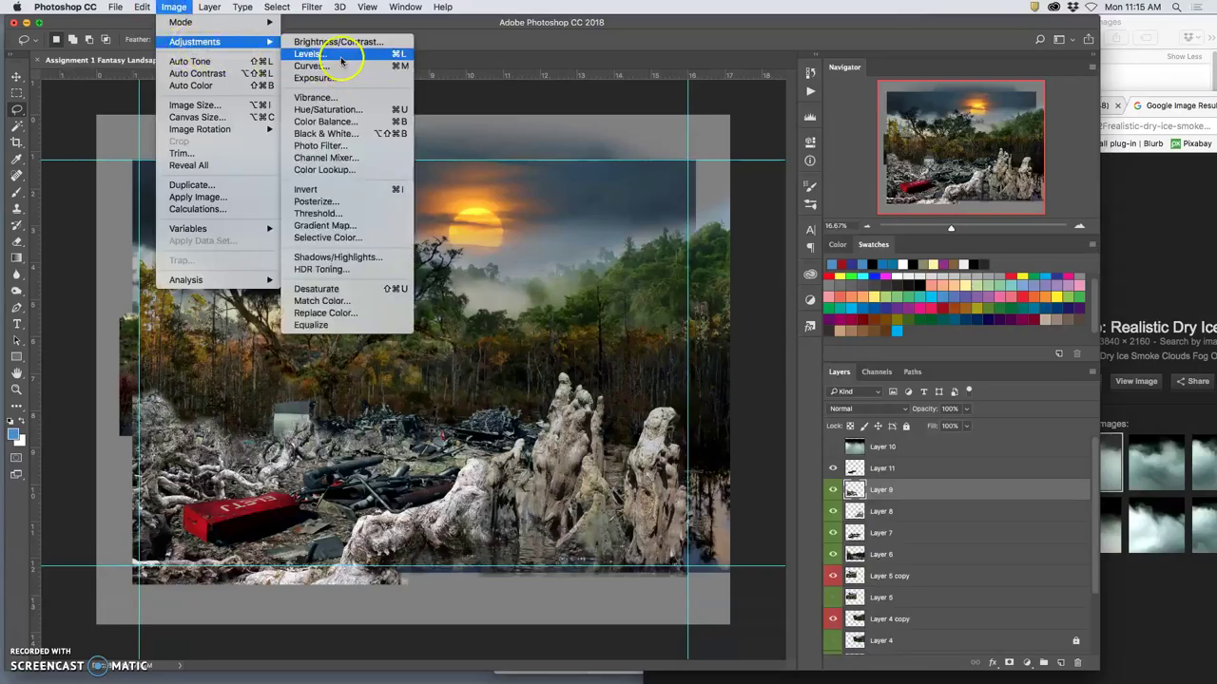
pyautogui.click(311, 54)
pyautogui.moveTo(934, 234); pyautogui.dragTo(954, 232)
pyautogui.moveTo(856, 289); pyautogui.dragTo(854, 287)
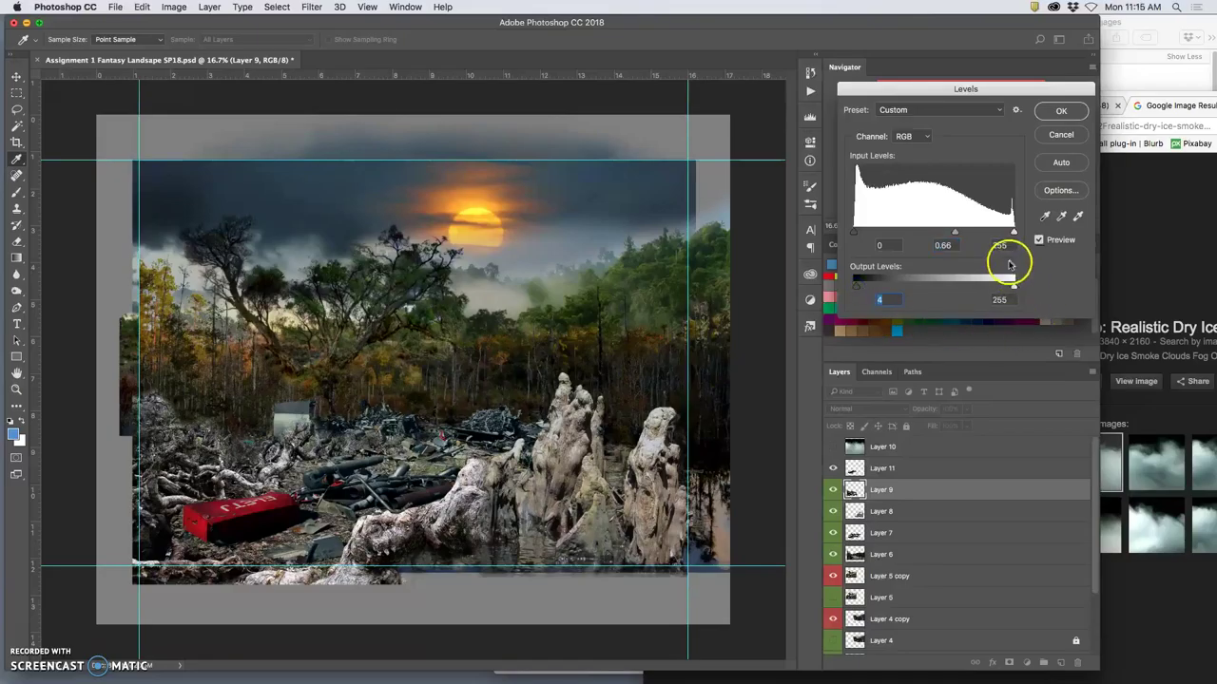
pyautogui.moveTo(1013, 232)
pyautogui.mouseDown()
pyautogui.moveTo(991, 235)
pyautogui.moveTo(1013, 233)
pyautogui.mouseUp()
pyautogui.moveTo(1013, 285); pyautogui.dragTo(978, 287)
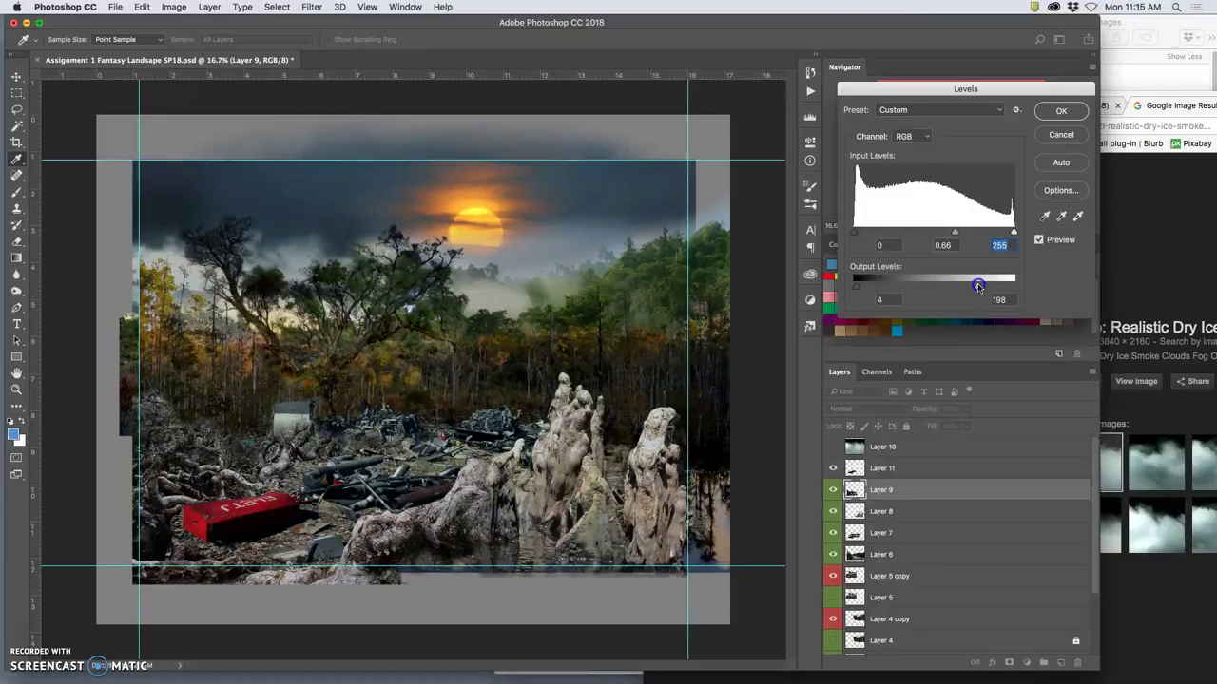
pyautogui.click(1065, 110)
pyautogui.press('l')
# Start a Color Balance adjustment on Layer 9 and shift the midtones to green +8 and yellow -4.
pyautogui.click(174, 8)
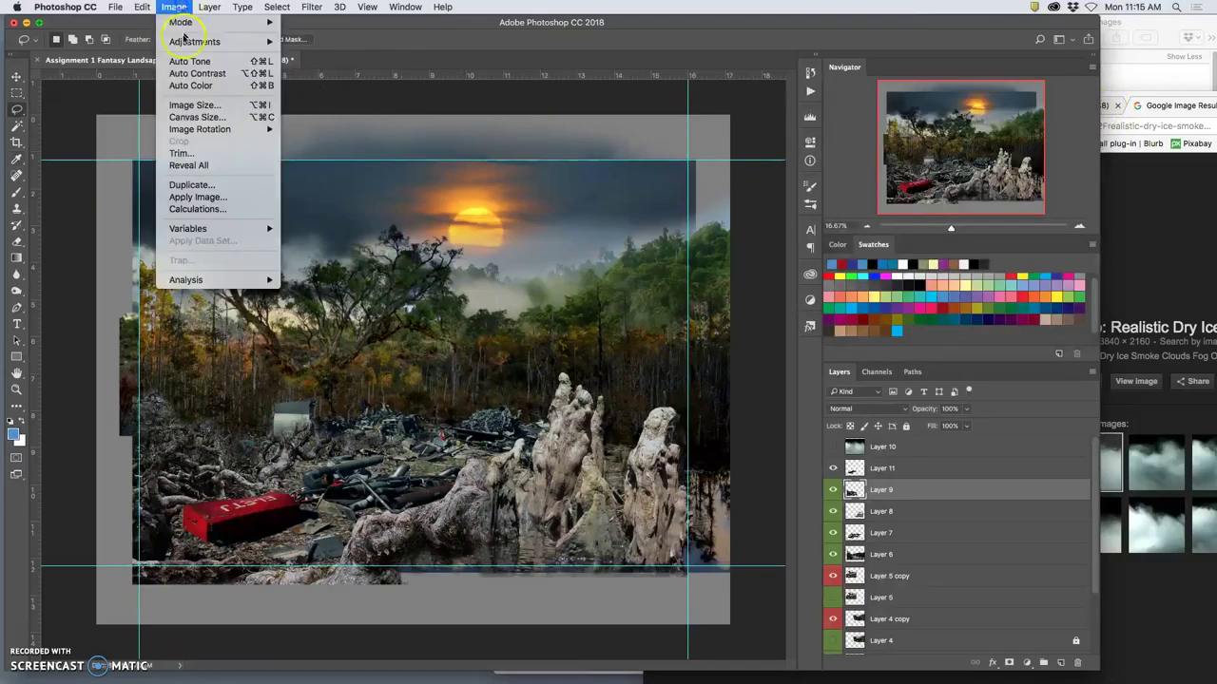
pyautogui.moveTo(195, 41)
pyautogui.click(333, 123)
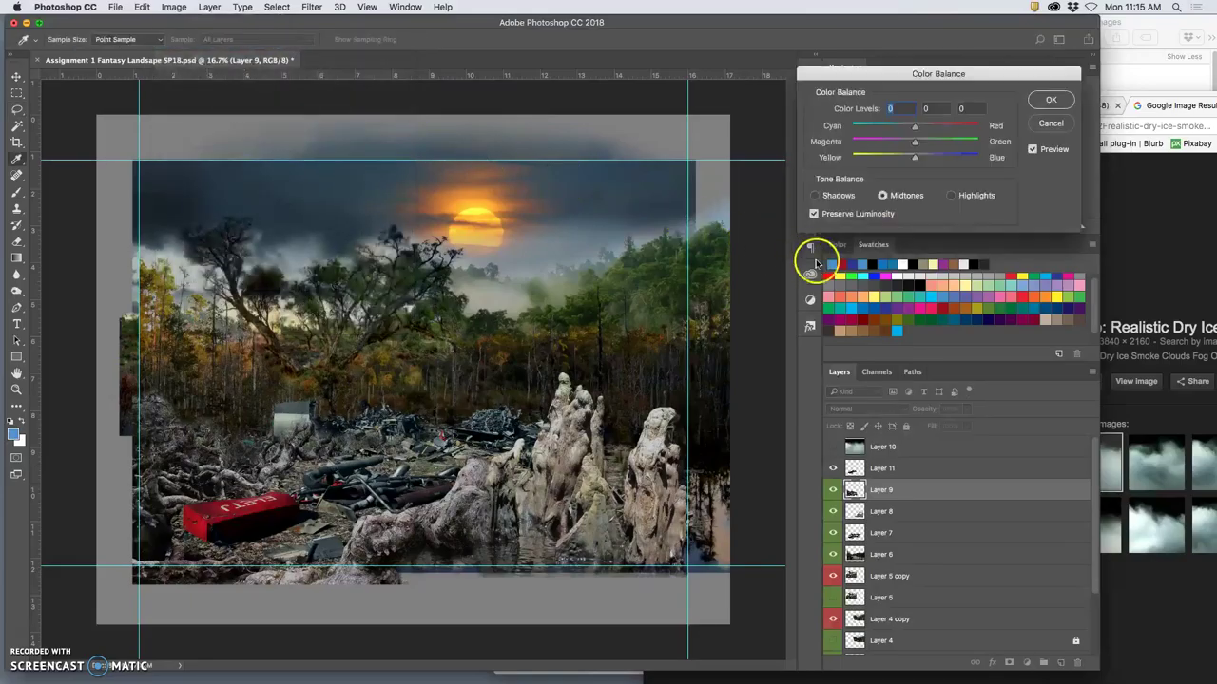
pyautogui.moveTo(937, 163); pyautogui.dragTo(914, 158)
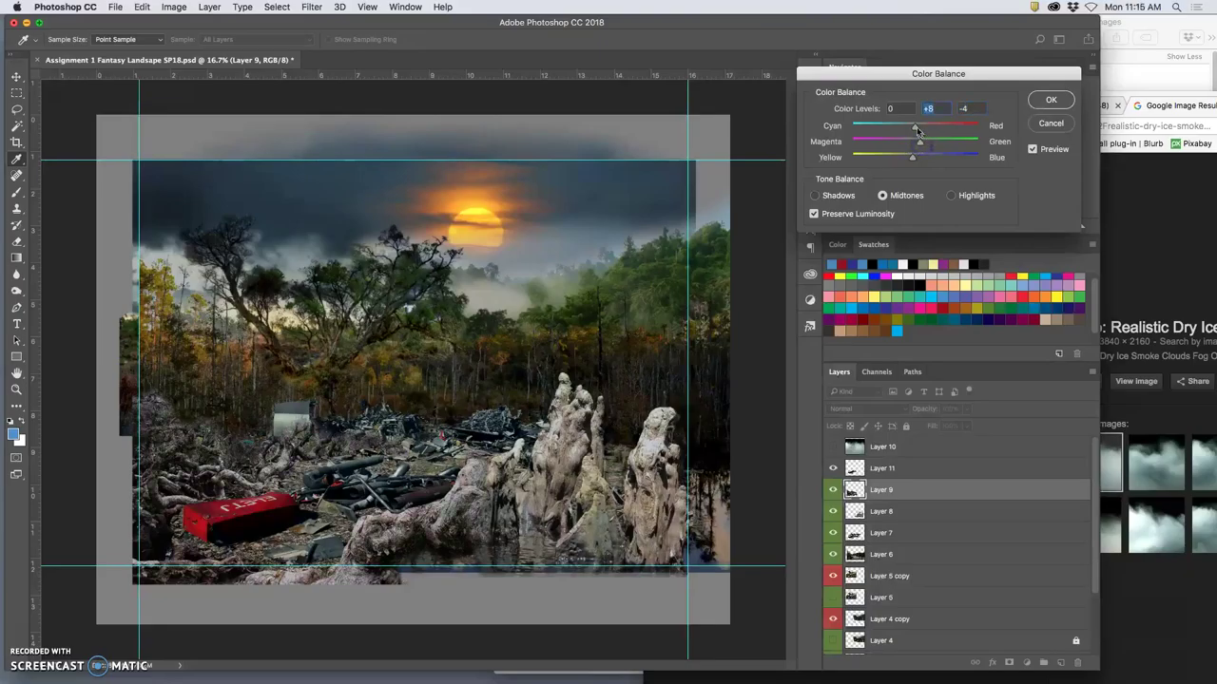
pyautogui.moveTo(924, 127); pyautogui.dragTo(925, 127)
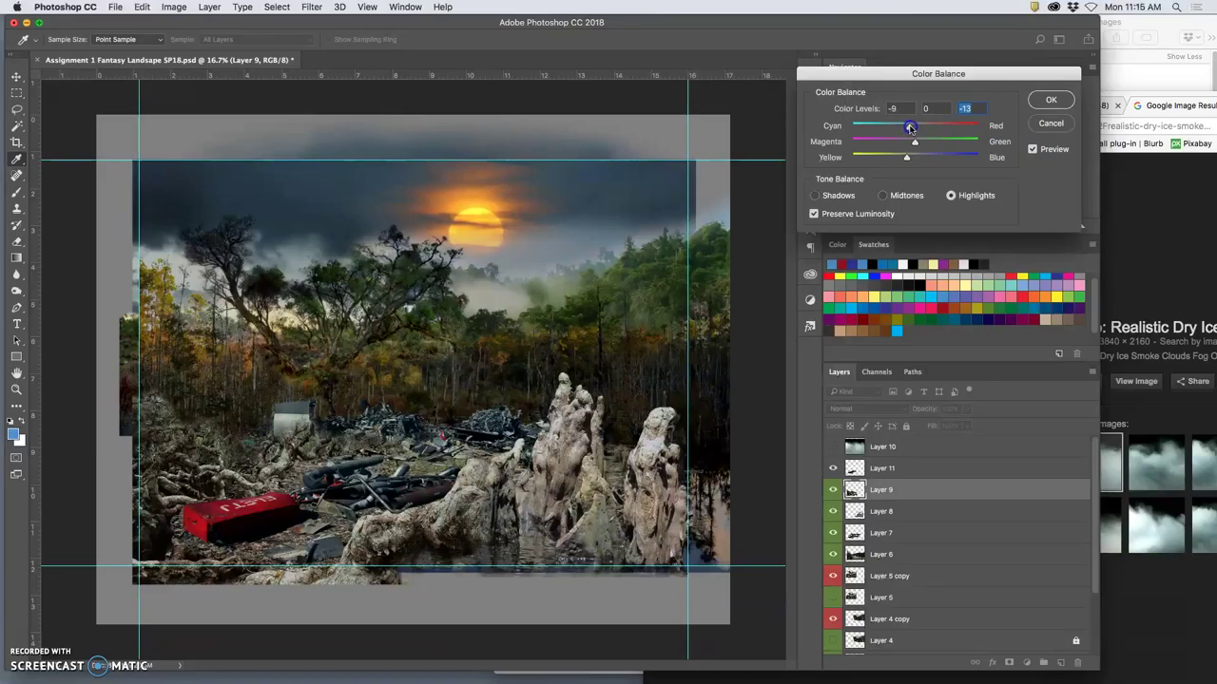
# Set Layer 9's Color Balance highlights to -8, -11, -13 and shadows to -9, -7, +8, and apply the adjustment.
pyautogui.moveTo(910, 127); pyautogui.dragTo(911, 126)
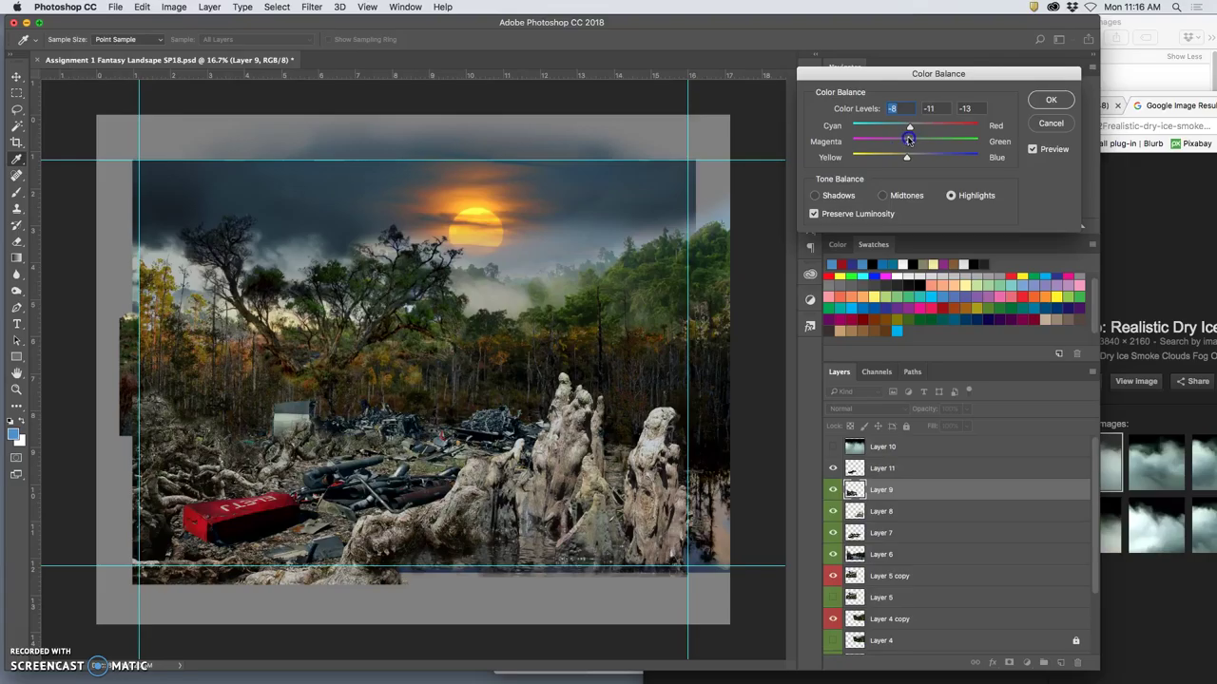
pyautogui.click(909, 140)
pyautogui.click(837, 196)
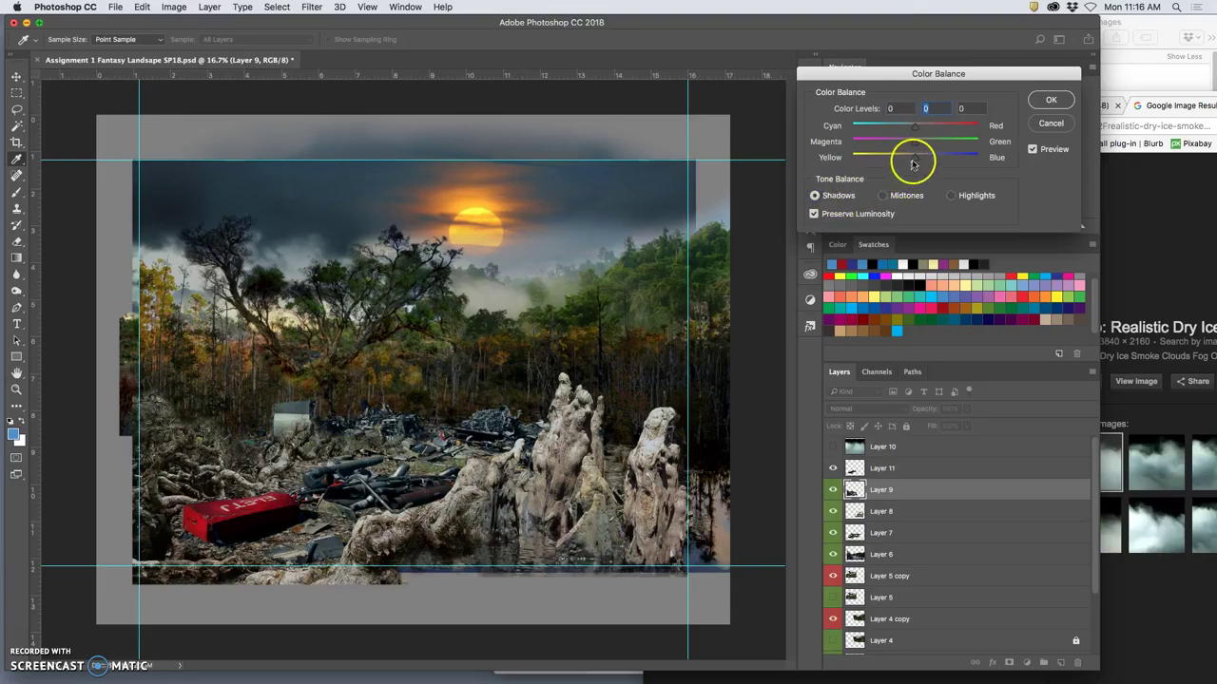
pyautogui.moveTo(924, 161); pyautogui.dragTo(926, 161)
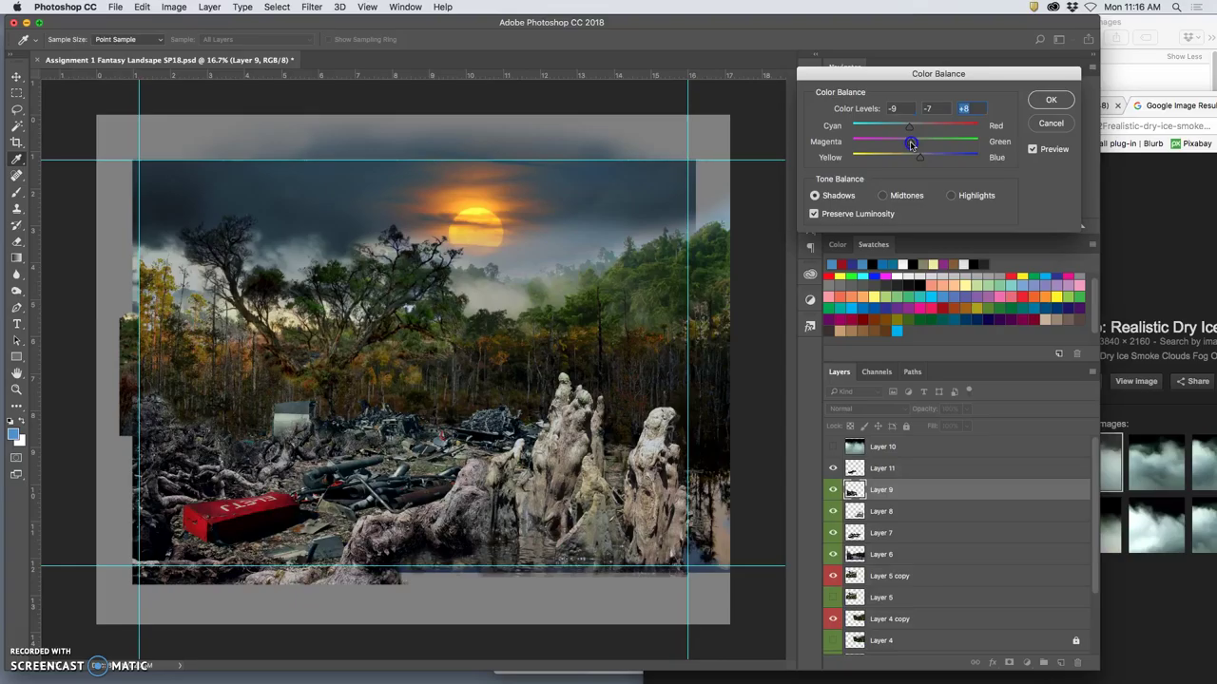
pyautogui.click(1045, 100)
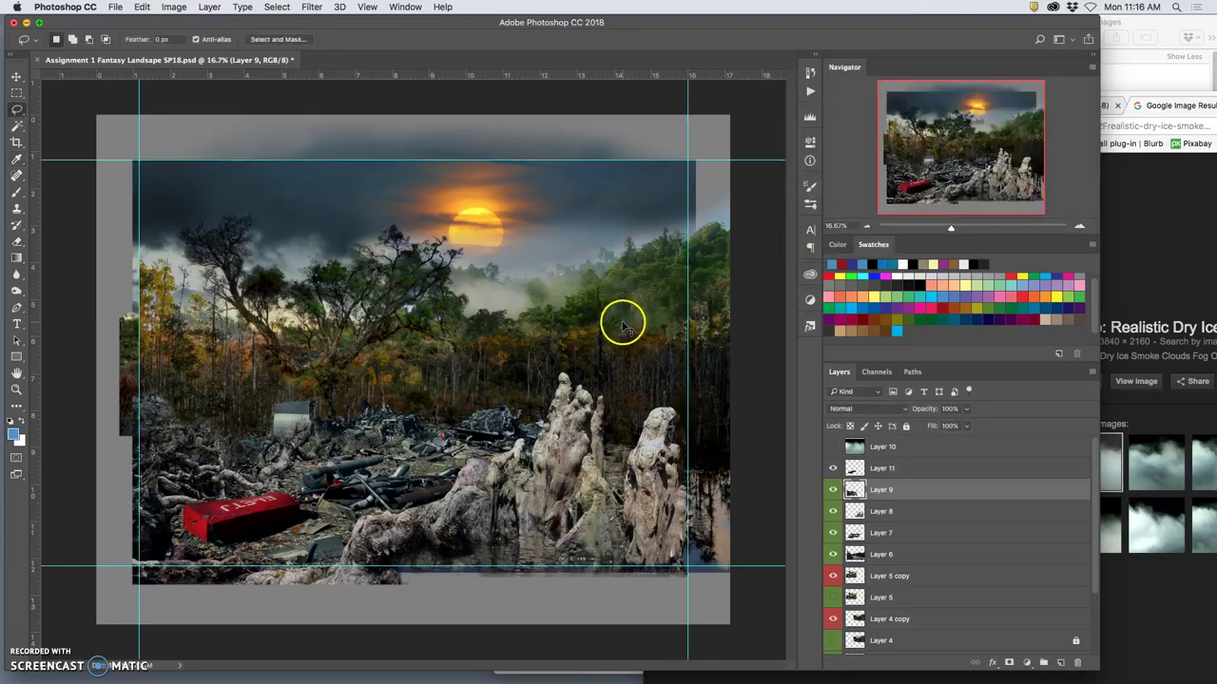
# Stretch the Layer 9 roots horizontally toward the stumps to 106.17% width with Free Transform.
pyautogui.press('super+equal')
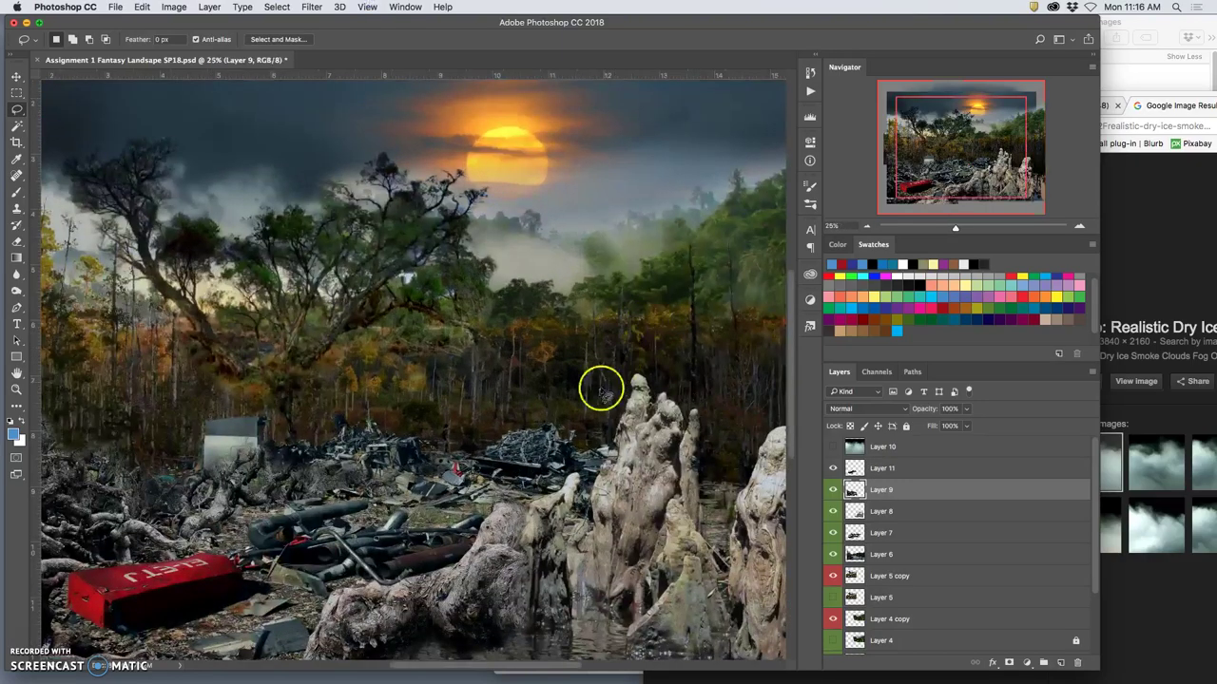
pyautogui.moveTo(570, 397); pyautogui.dragTo(591, 311)
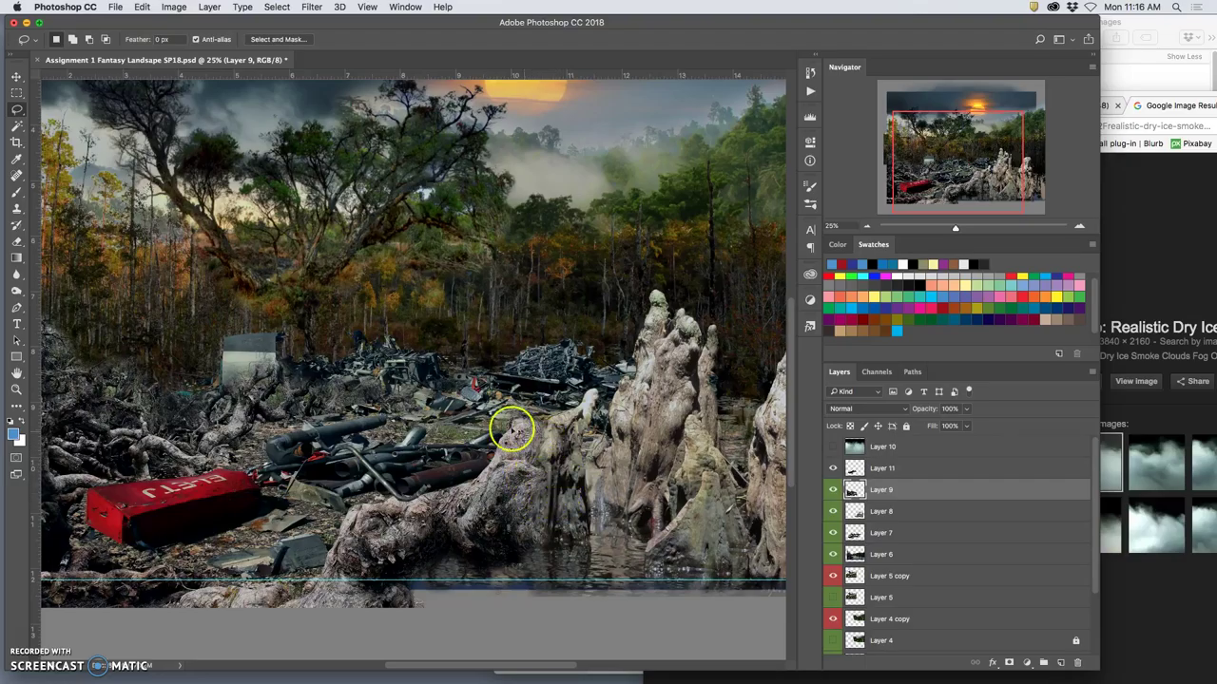
pyautogui.hotkey('ctrl', 't')
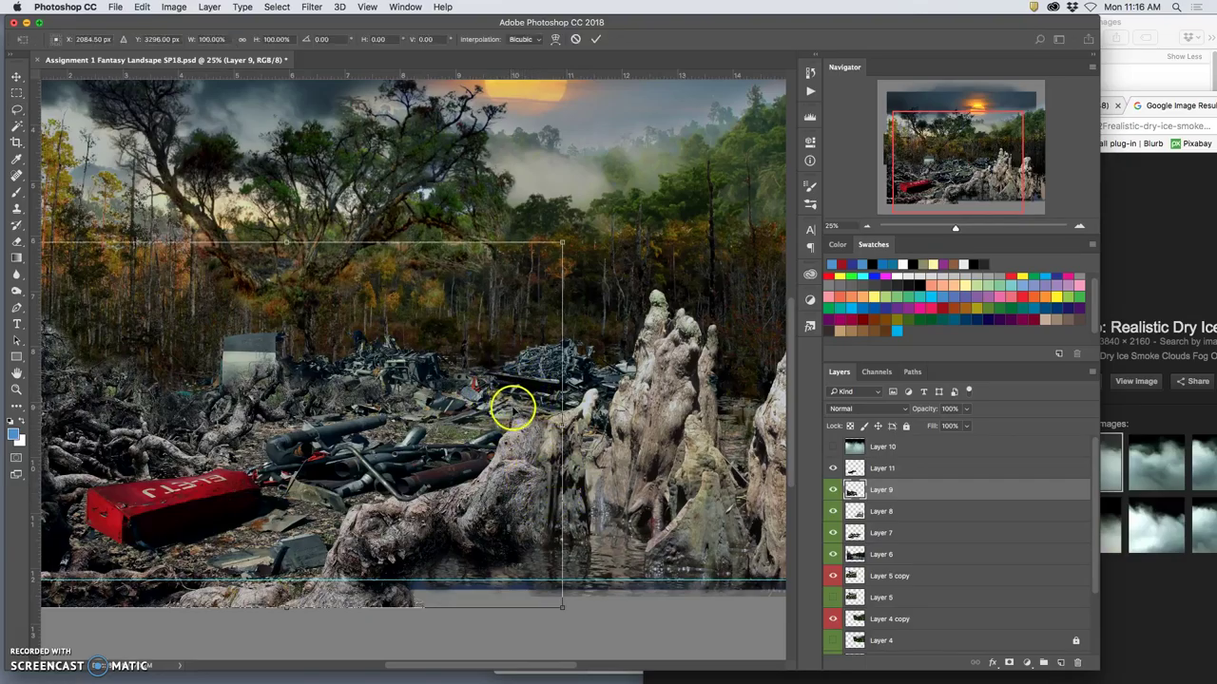
pyautogui.moveTo(565, 425); pyautogui.dragTo(596, 420)
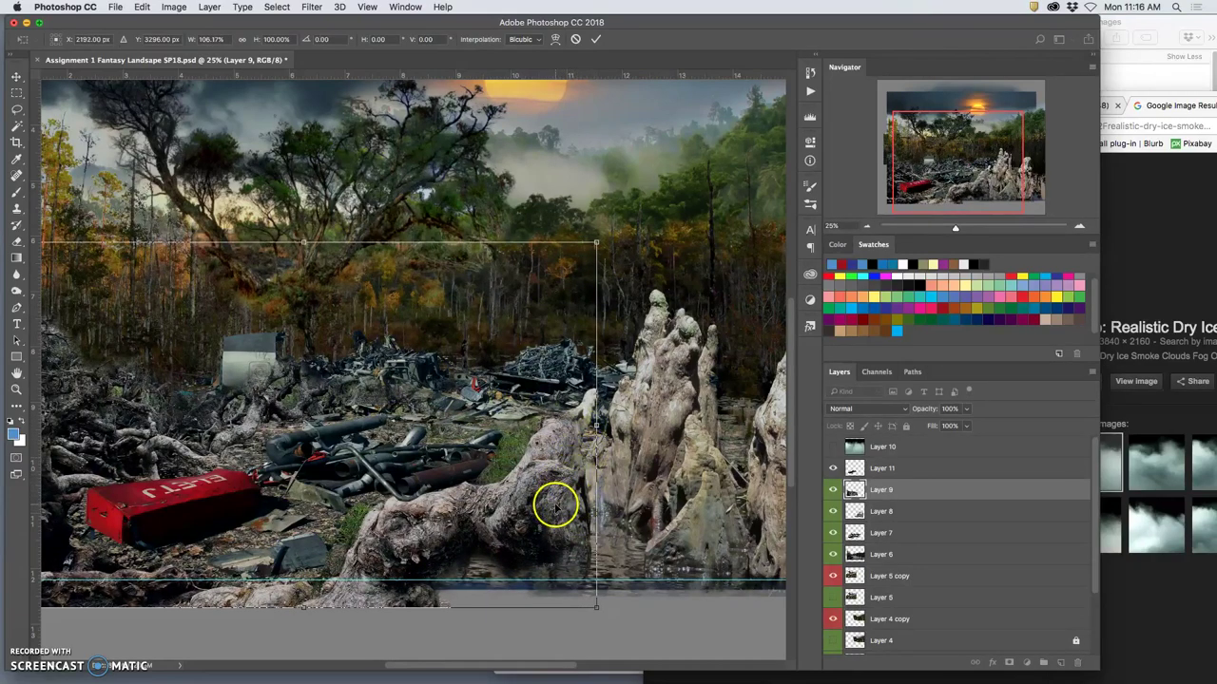
pyautogui.press('Return')
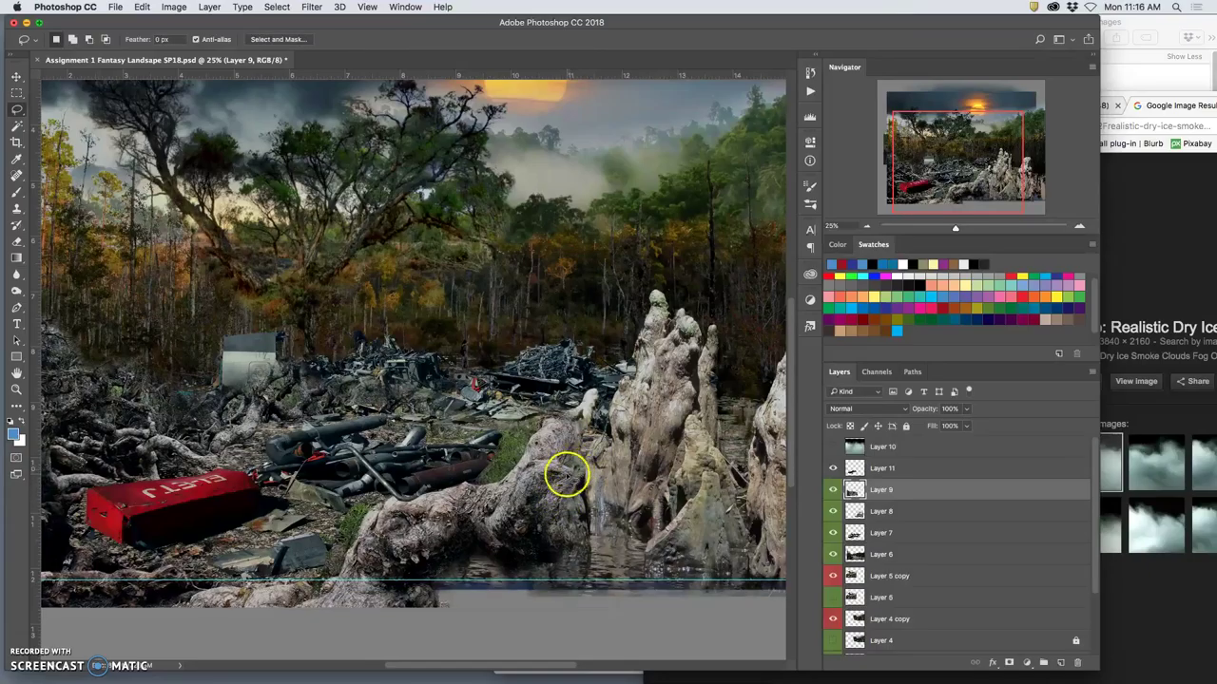
# Erase stray edges of the large gnarled root on Layer 9 with a 92 px eraser at 100% opacity.
pyautogui.moveTo(386, 371)
pyautogui.mouseDown()
pyautogui.moveTo(442, 288)
pyautogui.moveTo(390, 274)
pyautogui.mouseUp()
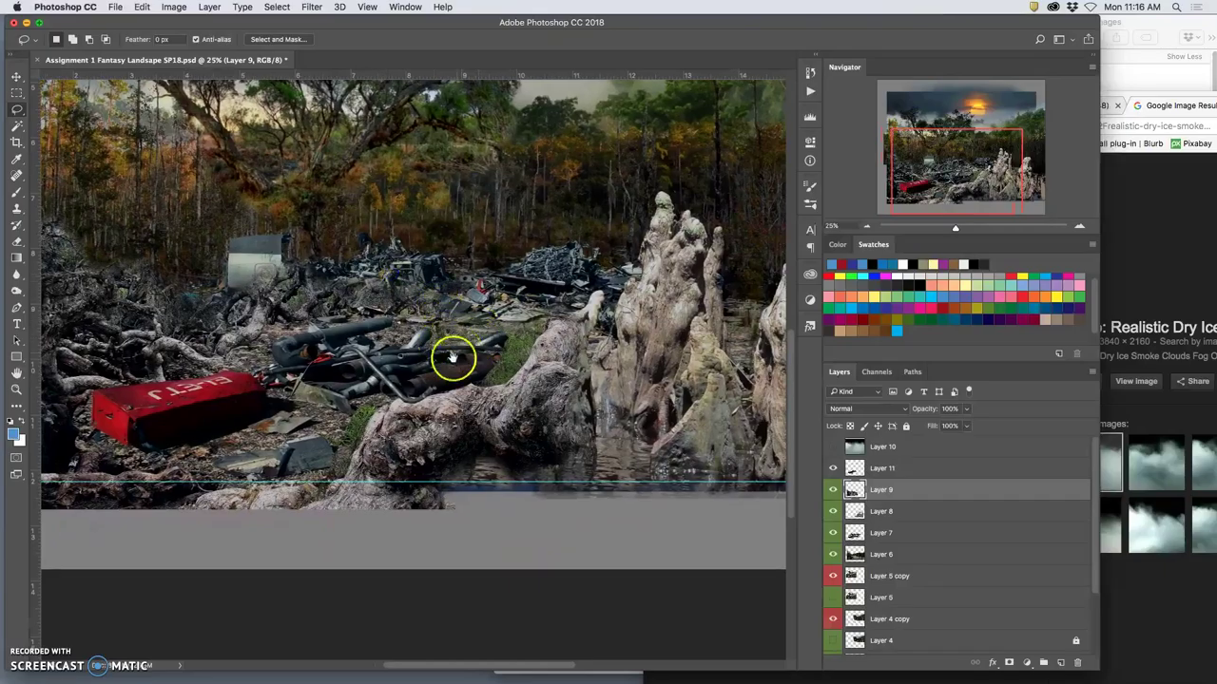
pyautogui.click(16, 241)
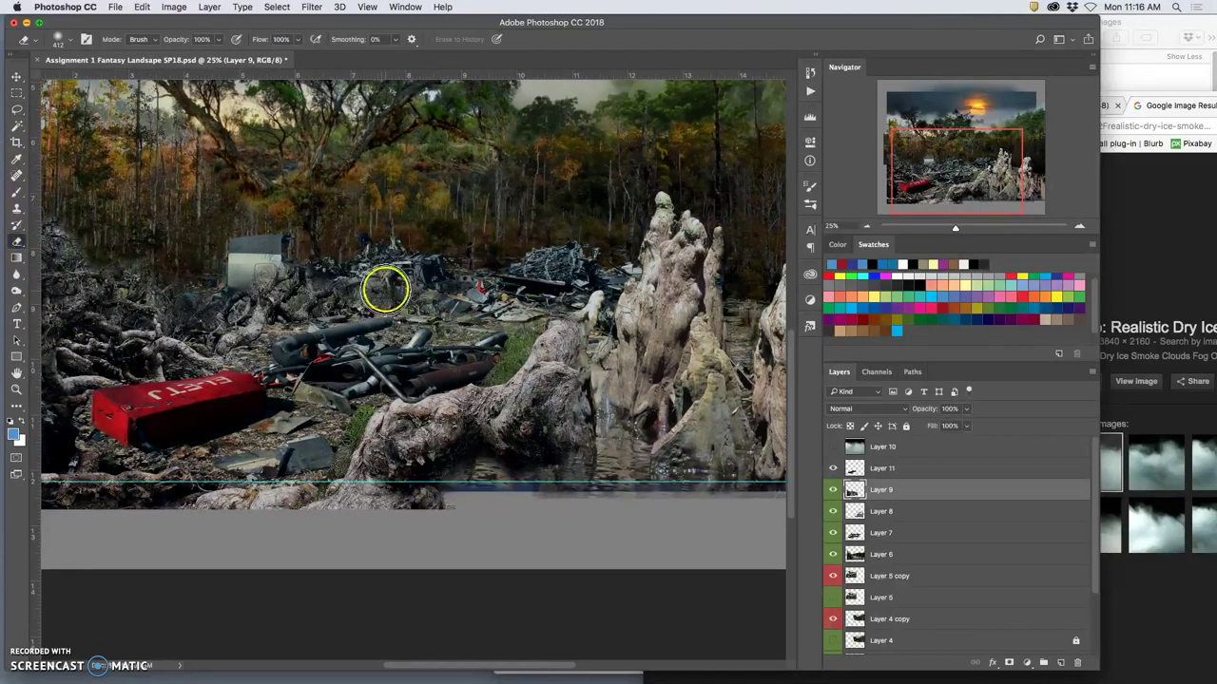
pyautogui.click(70, 42)
pyautogui.click(112, 79)
pyautogui.click(583, 337)
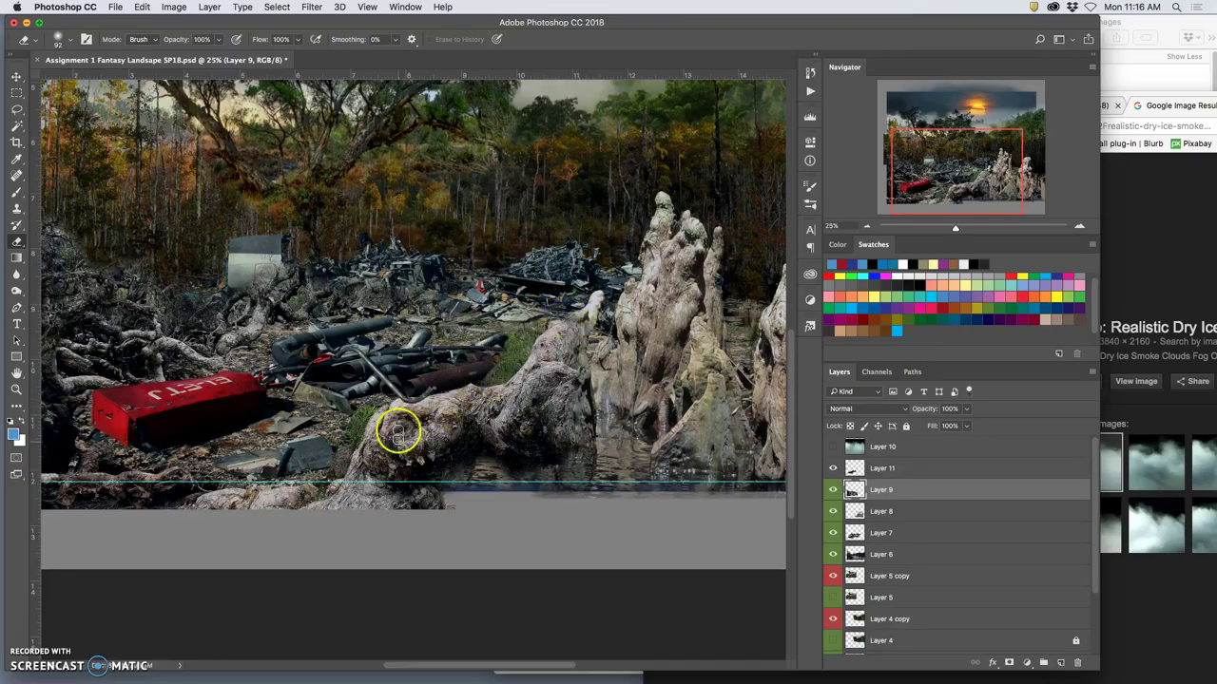
pyautogui.moveTo(401, 443)
pyautogui.mouseDown()
pyautogui.moveTo(364, 462)
pyautogui.moveTo(371, 448)
pyautogui.moveTo(343, 477)
pyautogui.moveTo(359, 458)
pyautogui.mouseUp()
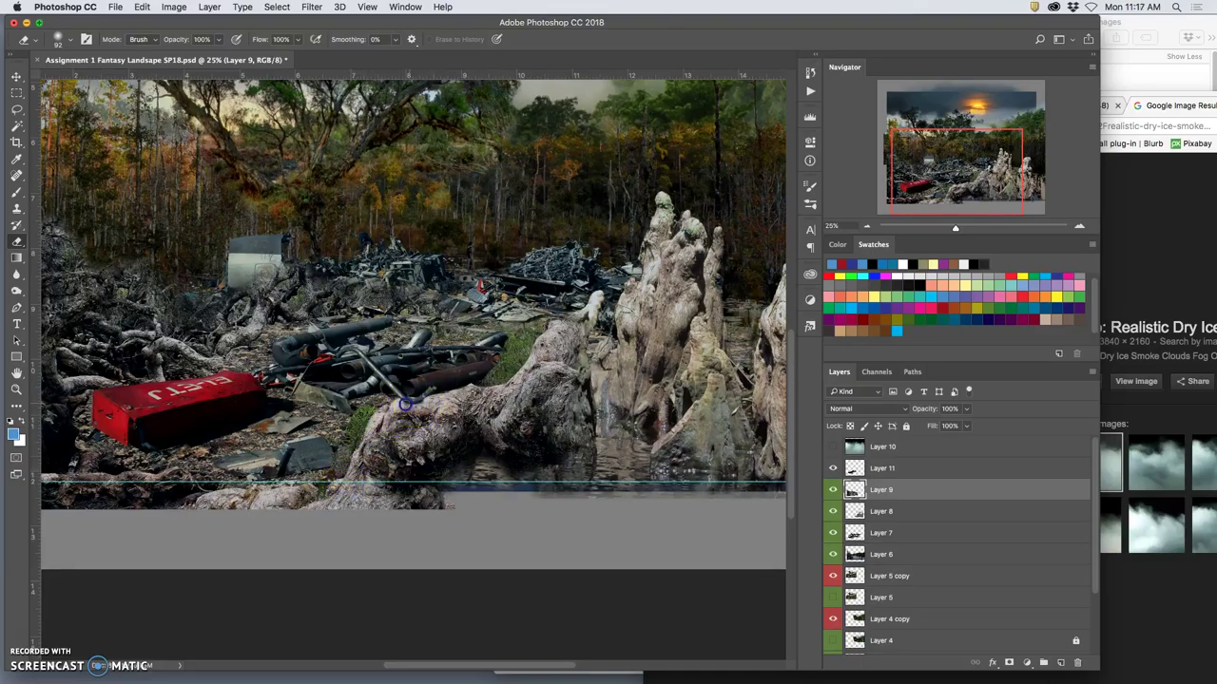
# Toggle Layer 11's visibility repeatedly to compare the whole composition with and without the red box and pipe debris.
pyautogui.click(832, 468)
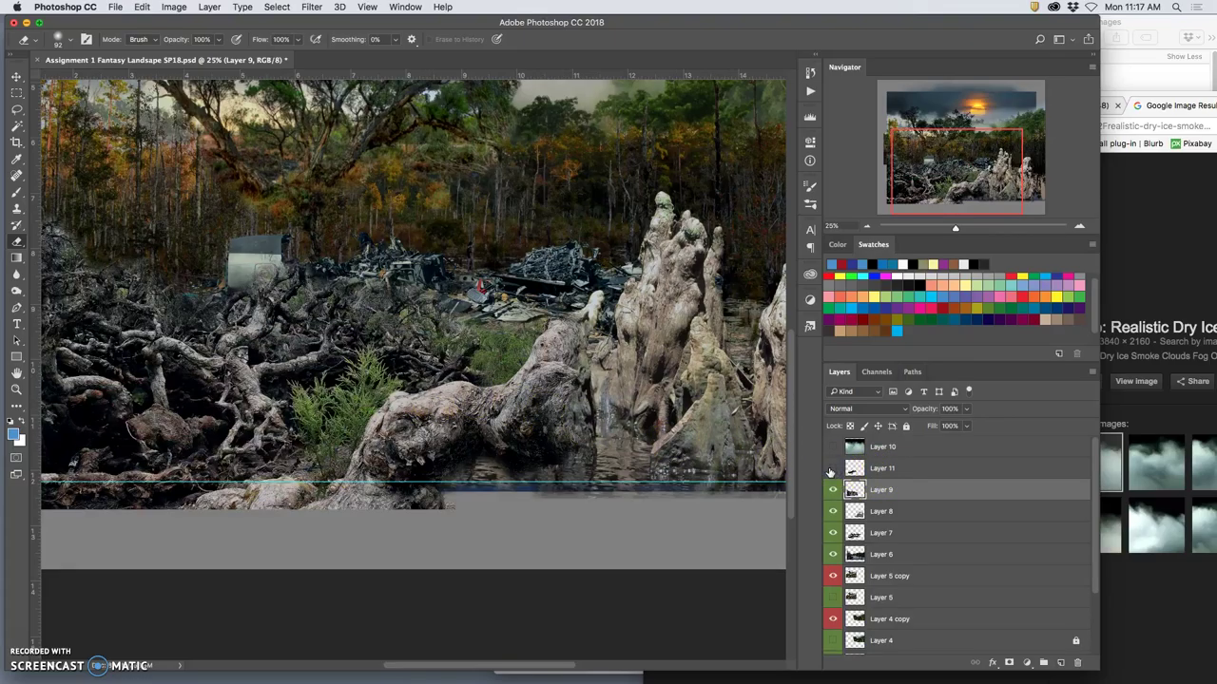
pyautogui.press('super+minus')
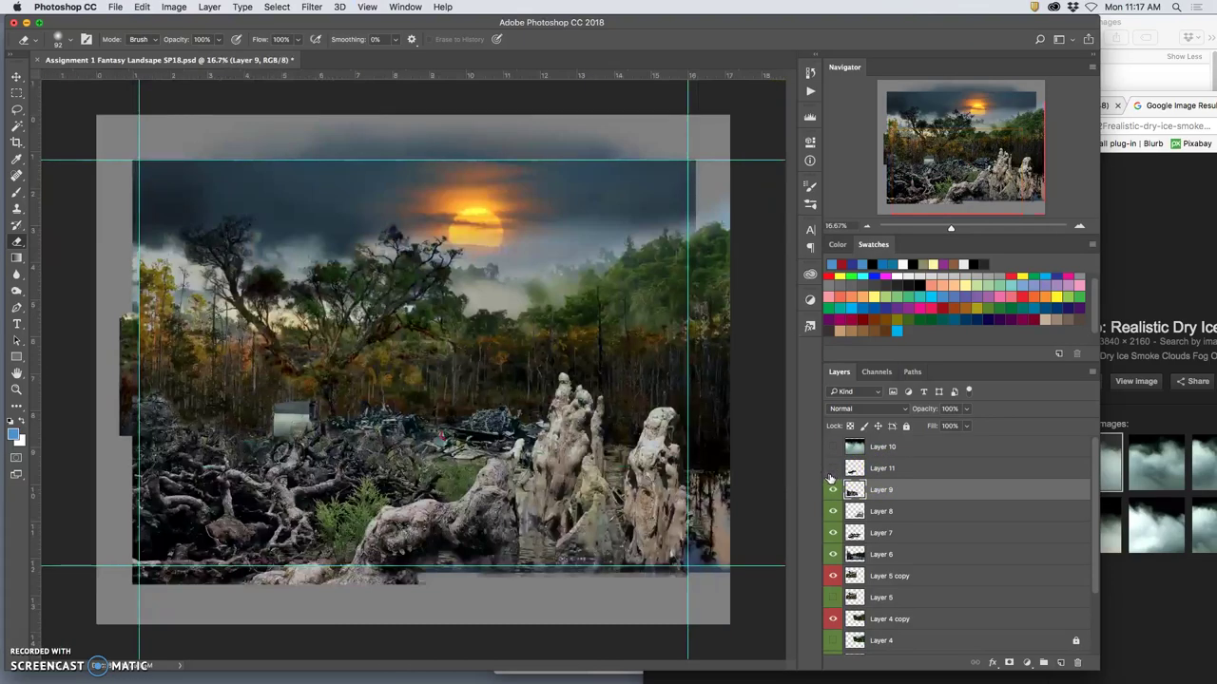
pyautogui.click(832, 468)
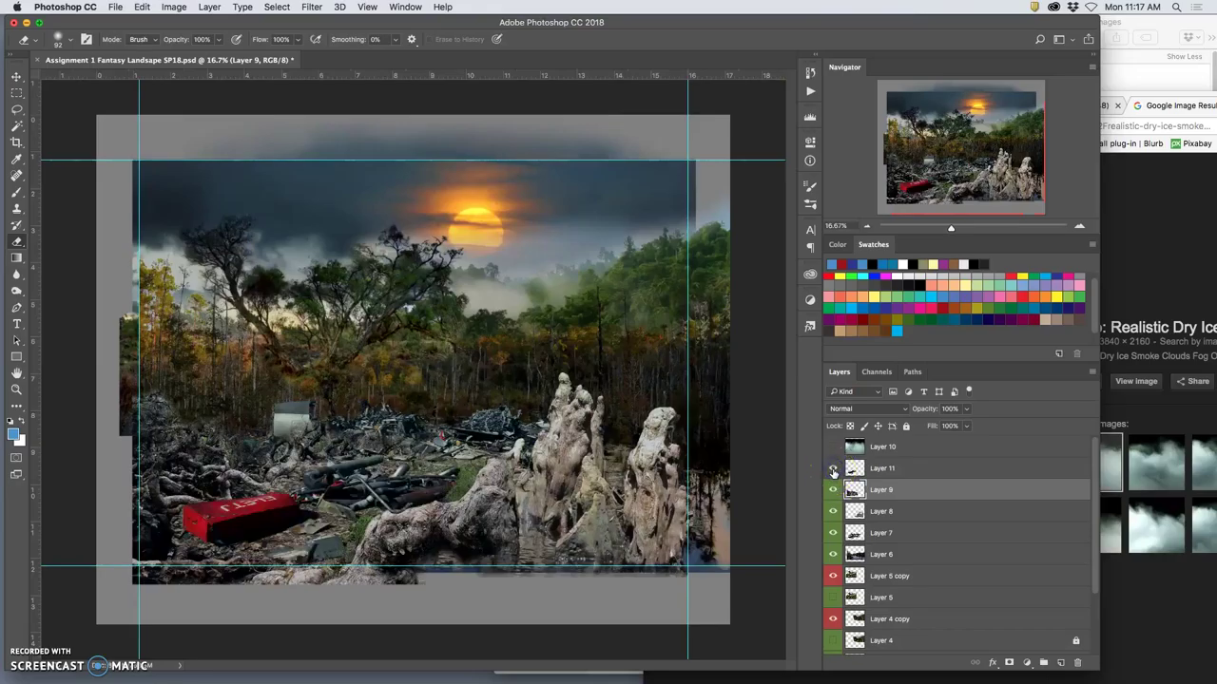
pyautogui.click(833, 469)
pyautogui.click(832, 469)
pyautogui.click(832, 469)
pyautogui.click(833, 469)
pyautogui.click(832, 469)
pyautogui.click(832, 469)
pyautogui.click(833, 470)
pyautogui.click(834, 470)
pyautogui.press('super+equal')
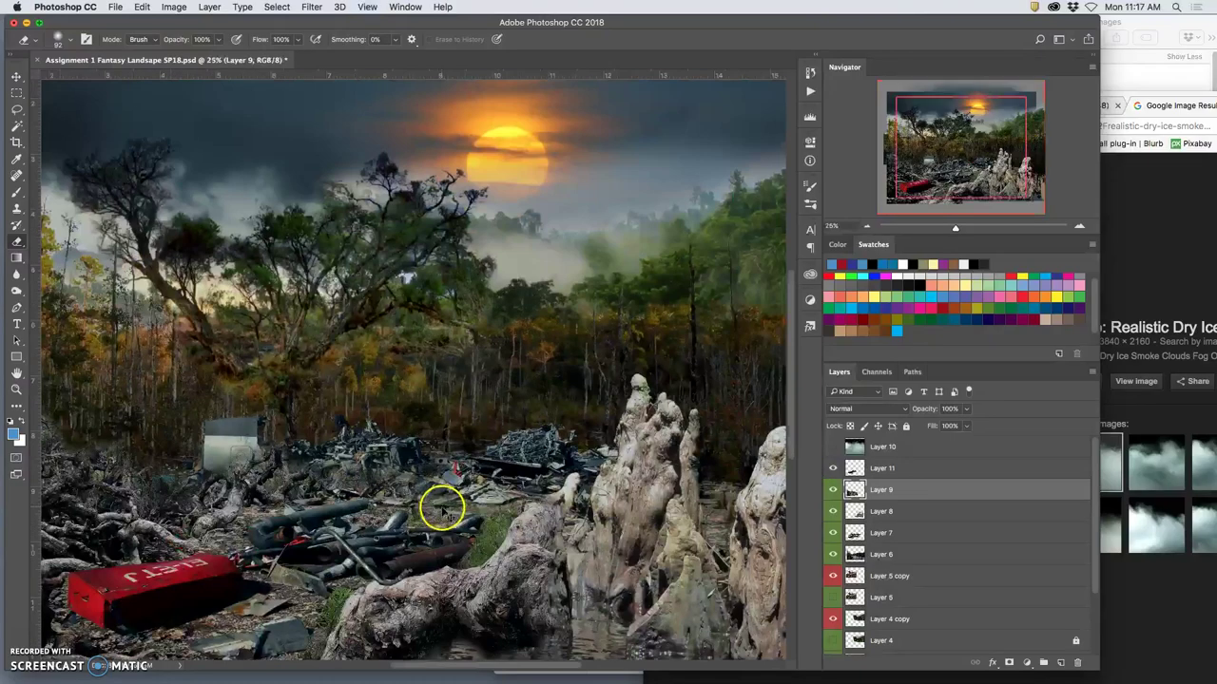
# Erase the debris on Layer 11 at the pipe ends beside the green shrub.
pyautogui.moveTo(443, 505); pyautogui.dragTo(499, 421)
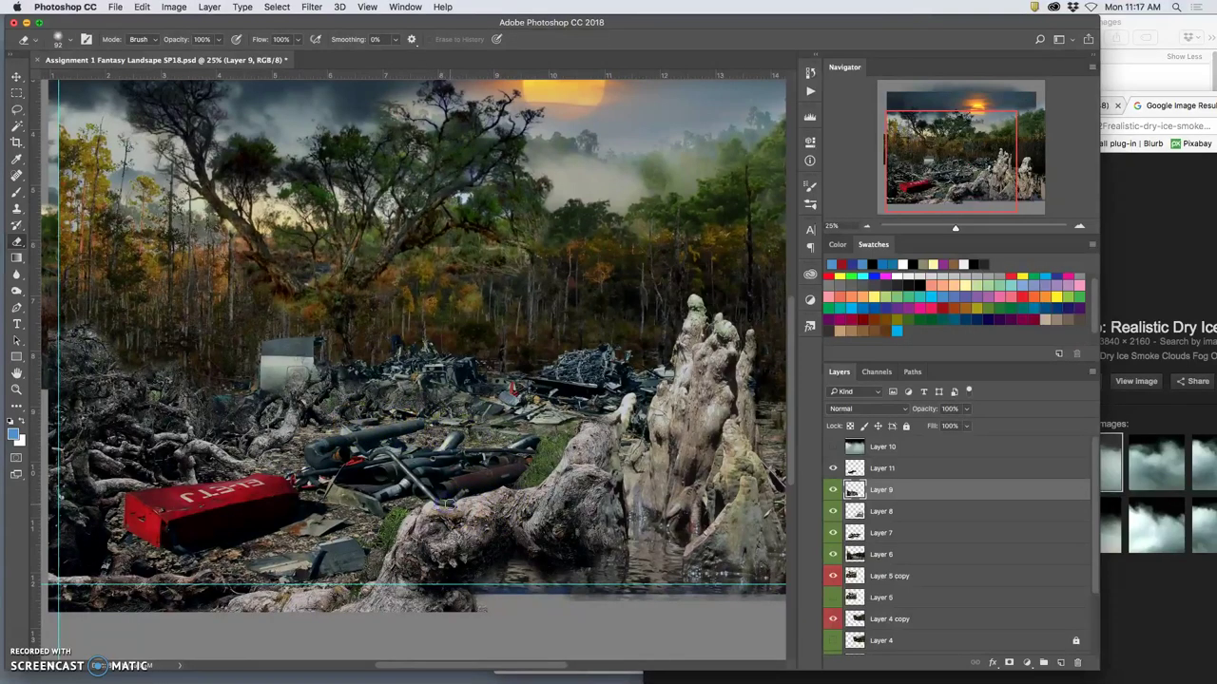
pyautogui.click(849, 467)
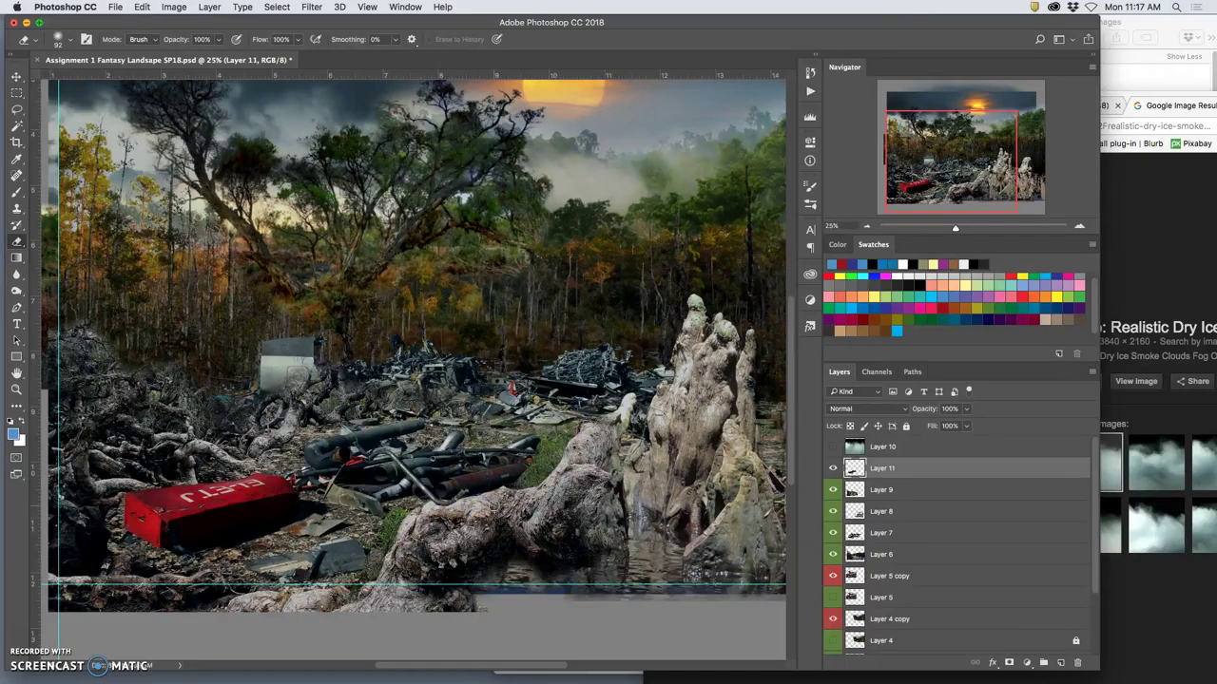
pyautogui.click(512, 481)
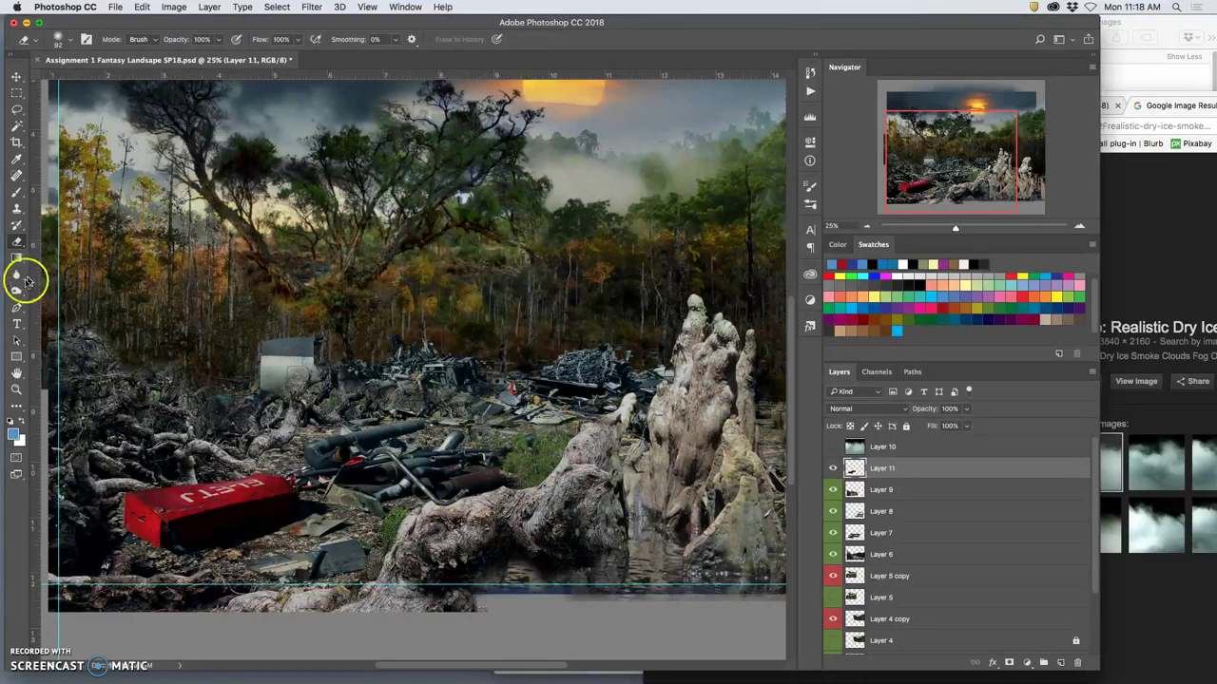
# Darken the pipes, the red box's surroundings and the ground debris on Layer 11 with the Burn tool, midtones at 30% exposure.
pyautogui.click(16, 289)
pyautogui.moveTo(416, 450); pyautogui.dragTo(473, 455)
pyautogui.moveTo(438, 496)
pyautogui.mouseDown()
pyautogui.moveTo(366, 479)
pyautogui.moveTo(376, 450)
pyautogui.moveTo(352, 444)
pyautogui.moveTo(373, 421)
pyautogui.moveTo(293, 430)
pyautogui.mouseUp()
pyautogui.moveTo(305, 375); pyautogui.dragTo(241, 405)
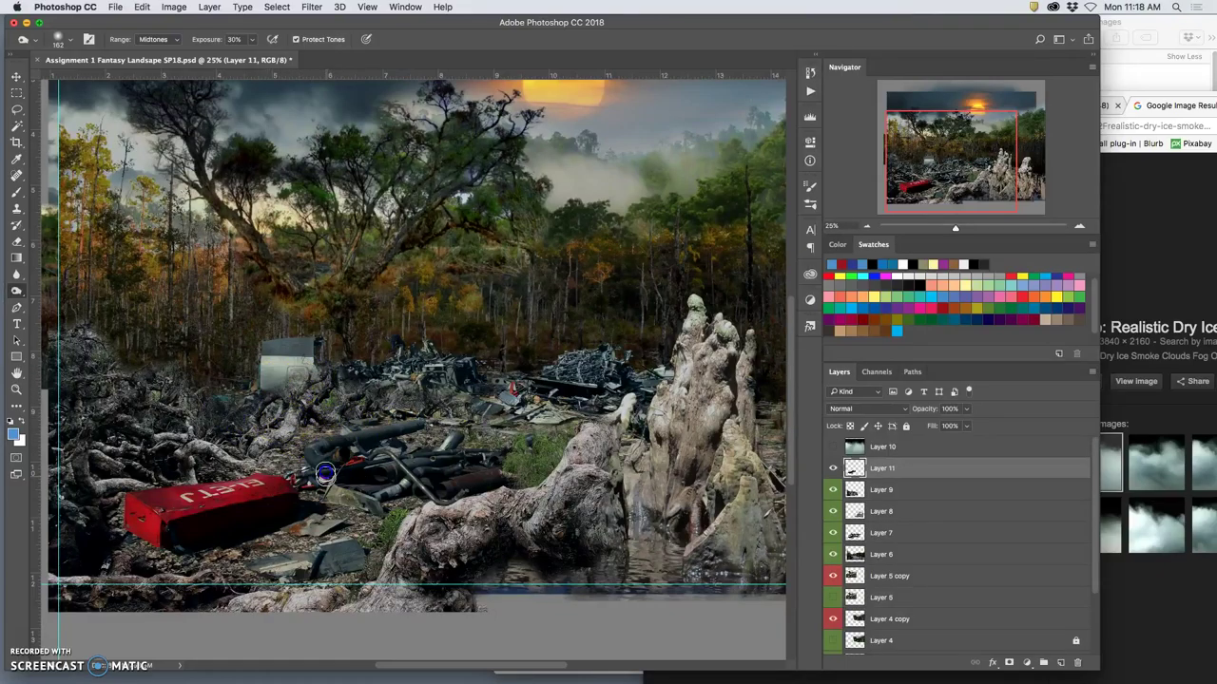
pyautogui.moveTo(281, 488); pyautogui.dragTo(404, 506)
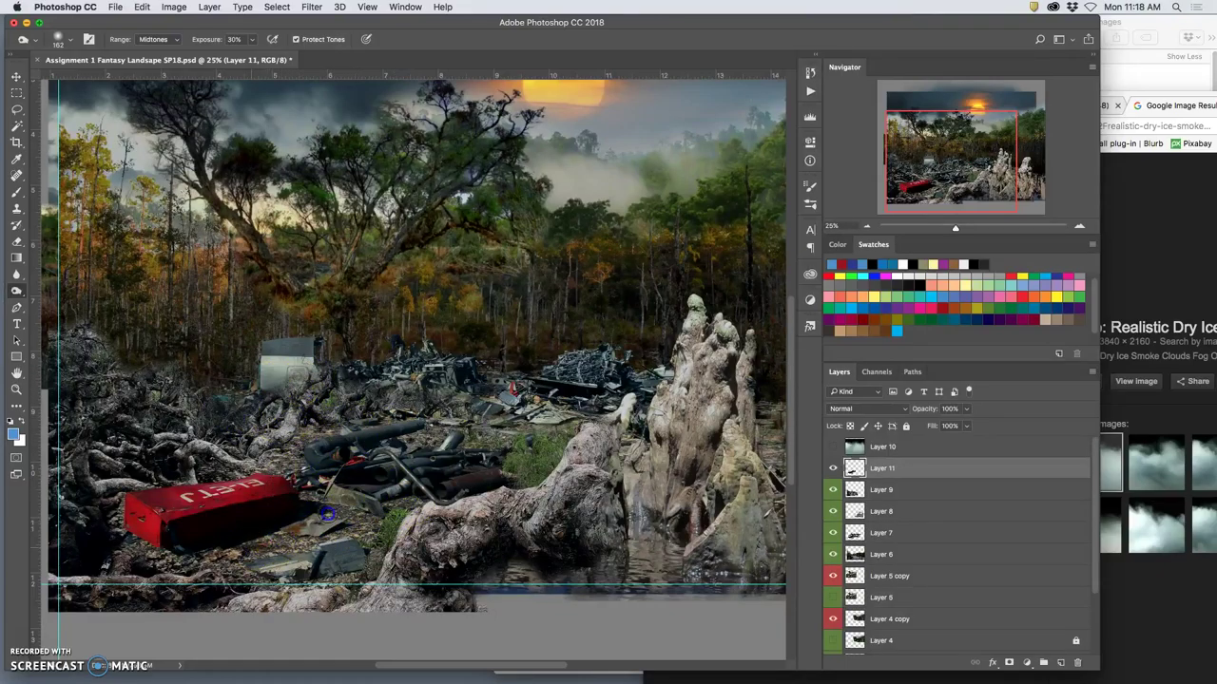
pyautogui.moveTo(312, 522); pyautogui.dragTo(302, 533)
pyautogui.moveTo(183, 574)
pyautogui.mouseDown()
pyautogui.moveTo(134, 551)
pyautogui.moveTo(116, 523)
pyautogui.moveTo(120, 494)
pyautogui.moveTo(155, 539)
pyautogui.mouseUp()
pyautogui.moveTo(260, 561)
pyautogui.mouseDown()
pyautogui.moveTo(392, 530)
pyautogui.moveTo(333, 530)
pyautogui.moveTo(379, 521)
pyautogui.moveTo(254, 550)
pyautogui.moveTo(347, 533)
pyautogui.moveTo(350, 545)
pyautogui.moveTo(377, 536)
pyautogui.moveTo(344, 543)
pyautogui.moveTo(361, 520)
pyautogui.moveTo(394, 514)
pyautogui.mouseUp()
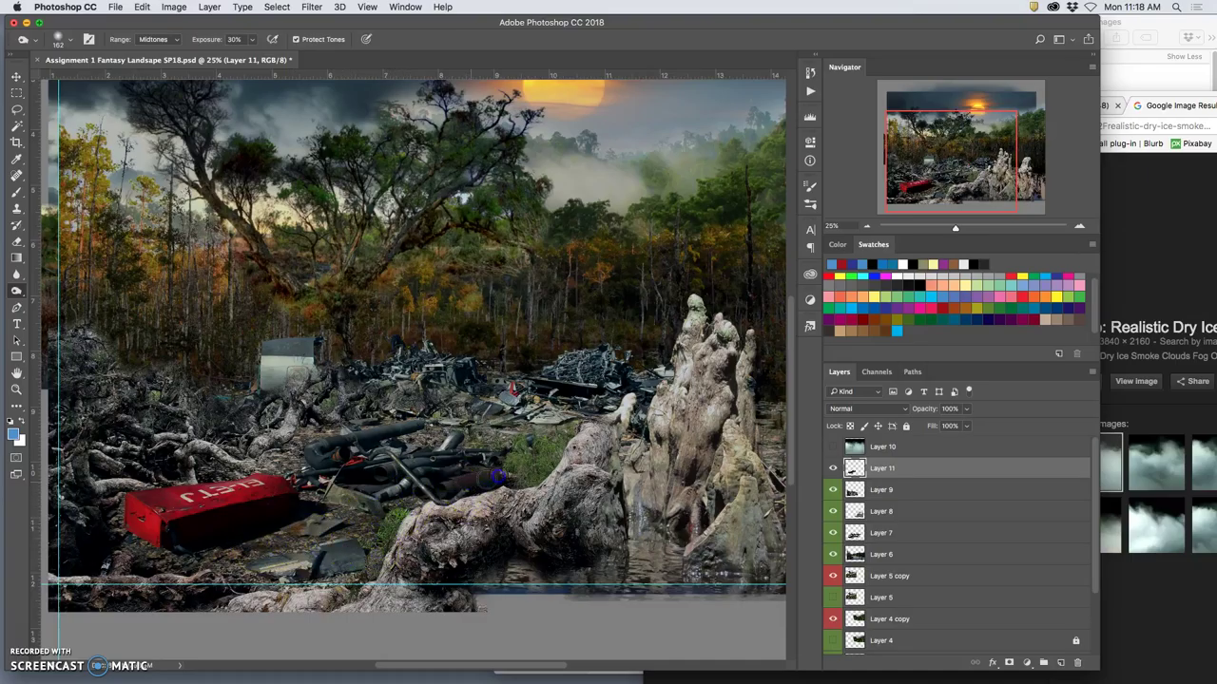
pyautogui.moveTo(511, 473); pyautogui.dragTo(512, 463)
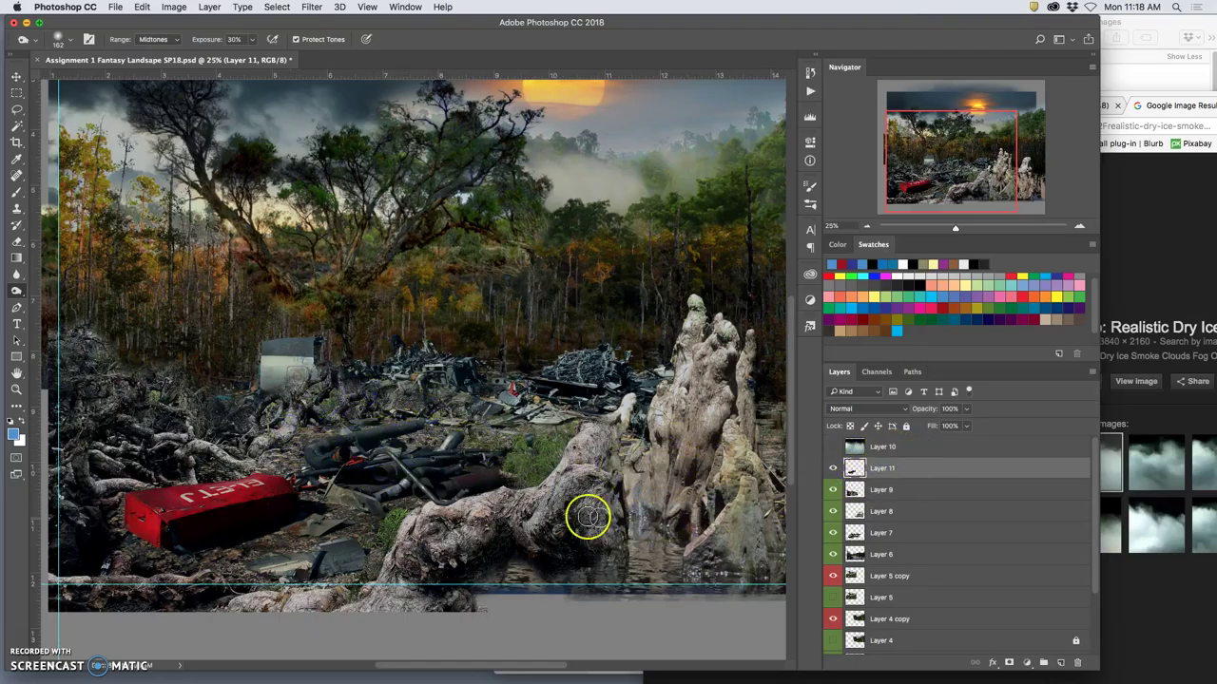
pyautogui.moveTo(574, 513); pyautogui.dragTo(586, 447)
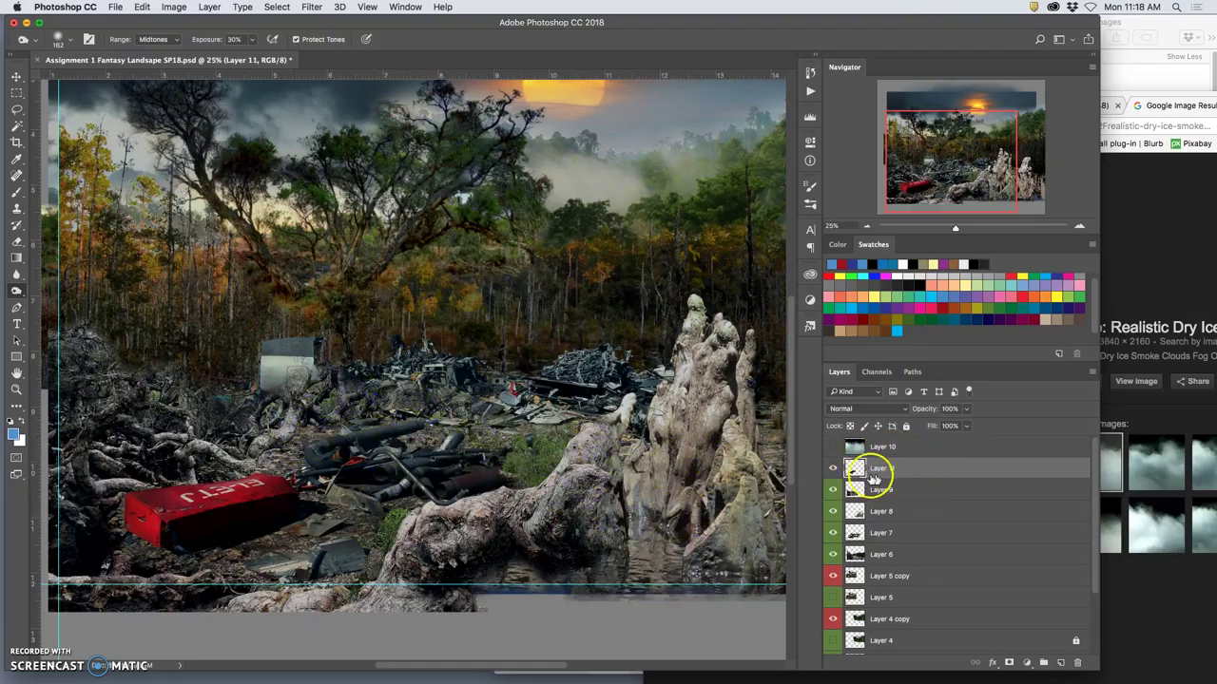
# Toggle the visibility of Layer 11 and Layer 9 to check the burned debris against the roots.
pyautogui.click(833, 469)
pyautogui.click(832, 468)
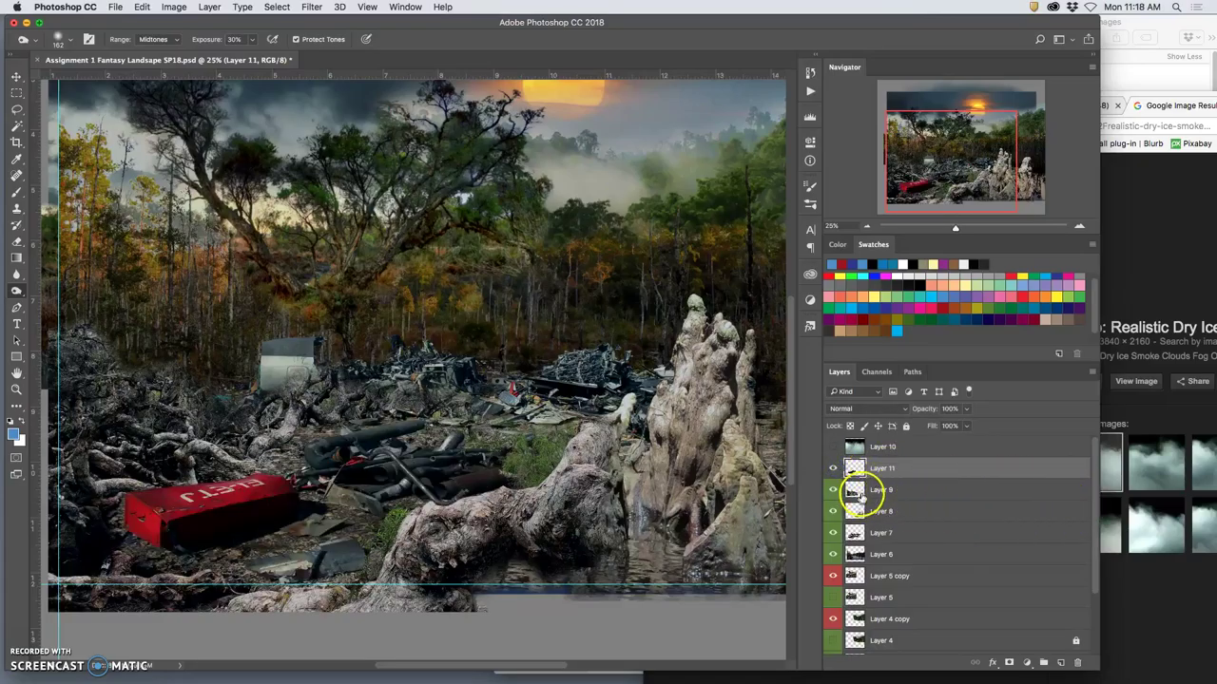
pyautogui.moveTo(1097, 544); pyautogui.dragTo(1097, 545)
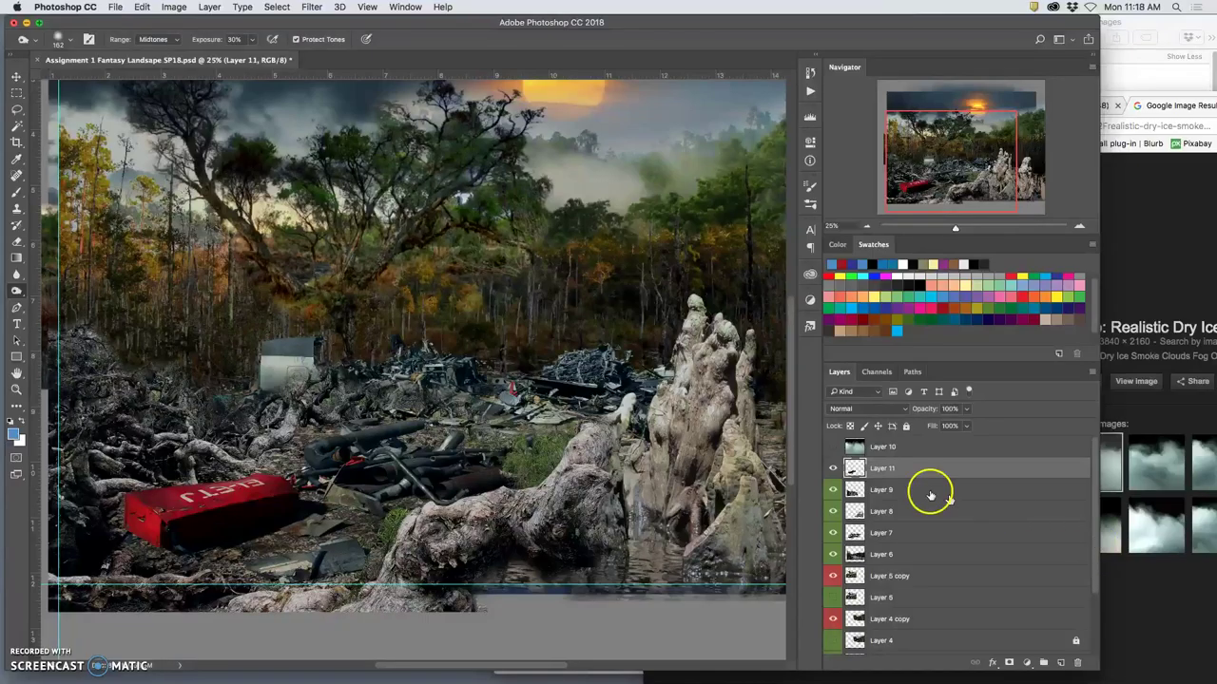
pyautogui.click(833, 467)
pyautogui.click(832, 467)
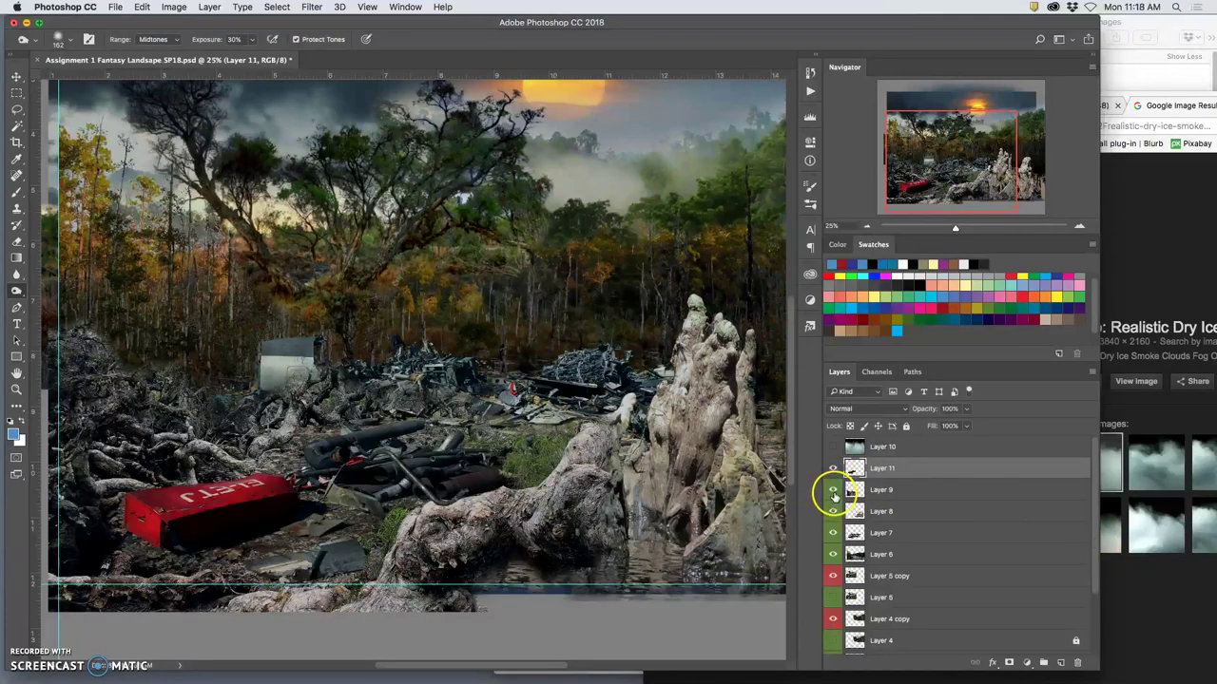
pyautogui.click(832, 489)
pyautogui.click(832, 490)
# Burn the large gnarled root and the smaller roots behind the red box on Layer 9, using midtones at 30% exposure.
pyautogui.click(884, 489)
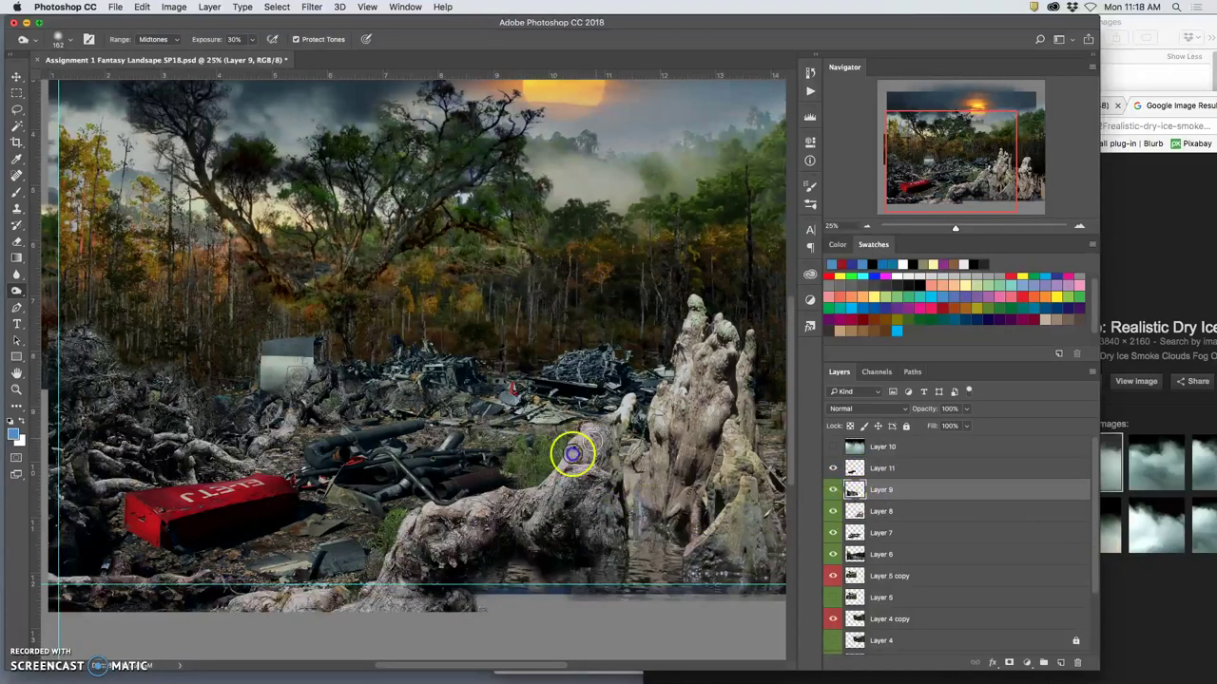
pyautogui.moveTo(559, 464)
pyautogui.mouseDown()
pyautogui.moveTo(610, 458)
pyautogui.moveTo(567, 512)
pyautogui.moveTo(527, 530)
pyautogui.moveTo(644, 464)
pyautogui.mouseUp()
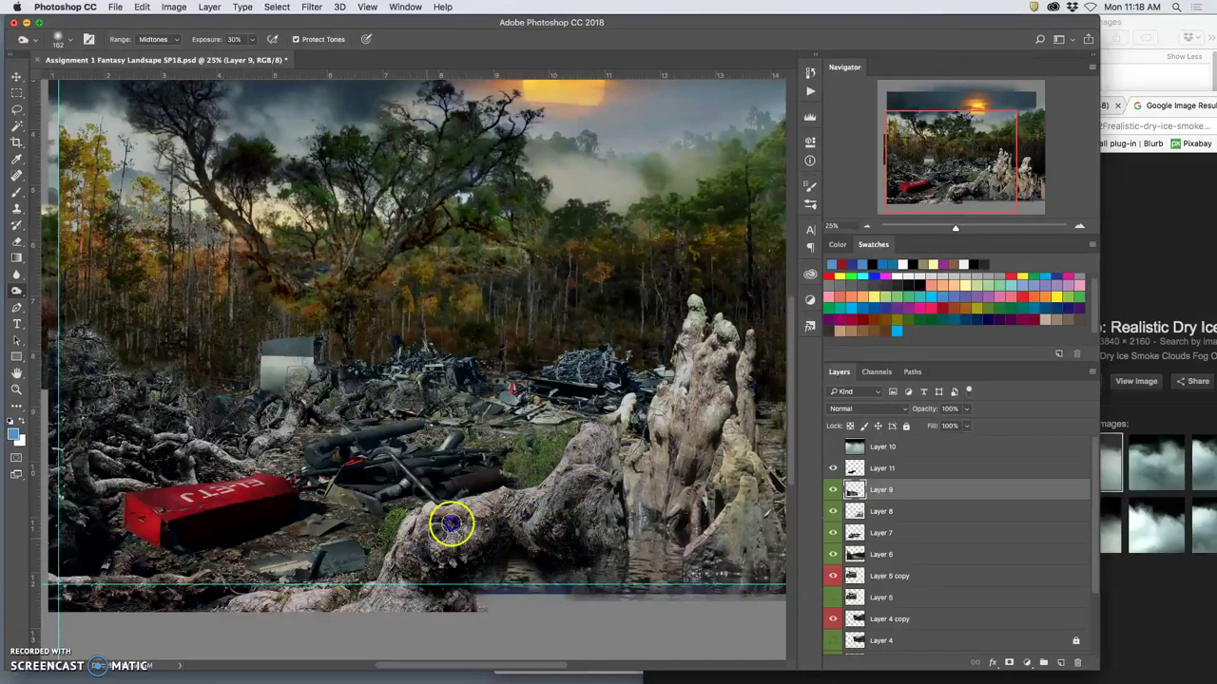
pyautogui.moveTo(448, 521)
pyautogui.mouseDown()
pyautogui.moveTo(407, 542)
pyautogui.moveTo(424, 526)
pyautogui.moveTo(407, 552)
pyautogui.mouseUp()
pyautogui.moveTo(365, 613); pyautogui.dragTo(331, 614)
pyautogui.moveTo(216, 458); pyautogui.dragTo(221, 455)
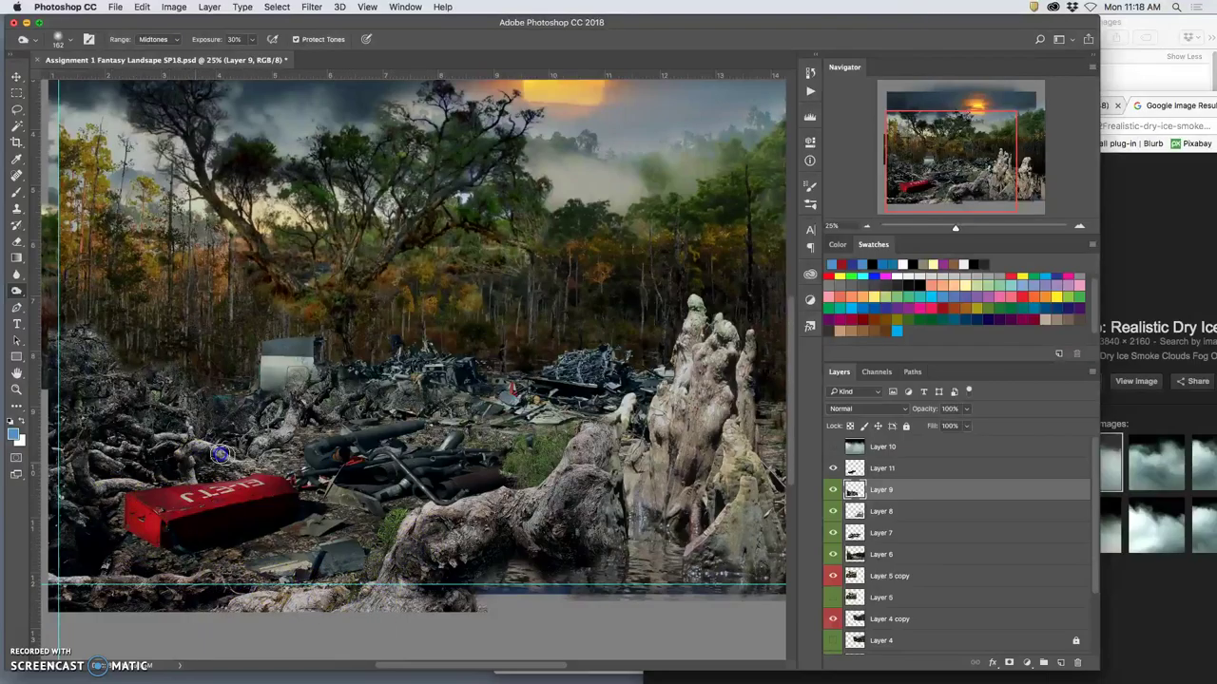
# Burn the tall stumps and the water at their base on Layer 8, checking the overlap by toggling Layer 9's visibility.
pyautogui.click(873, 510)
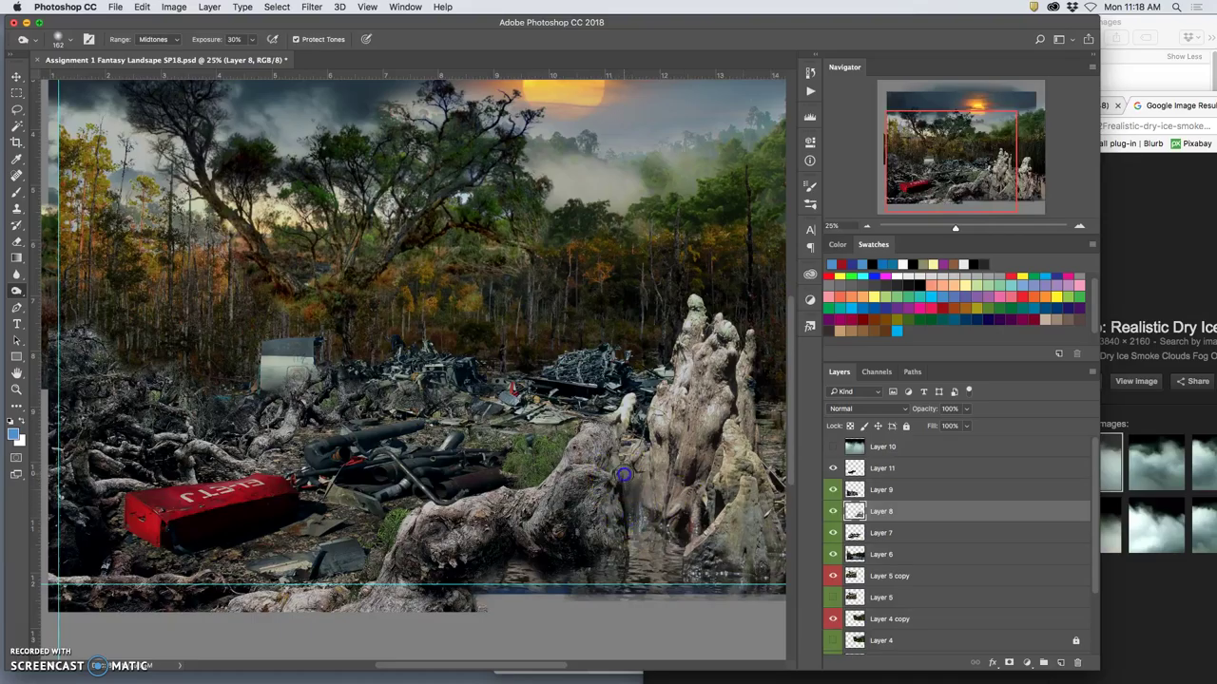
pyautogui.moveTo(624, 502); pyautogui.dragTo(685, 353)
pyautogui.moveTo(689, 422)
pyautogui.mouseDown()
pyautogui.moveTo(672, 490)
pyautogui.moveTo(698, 540)
pyautogui.mouseUp()
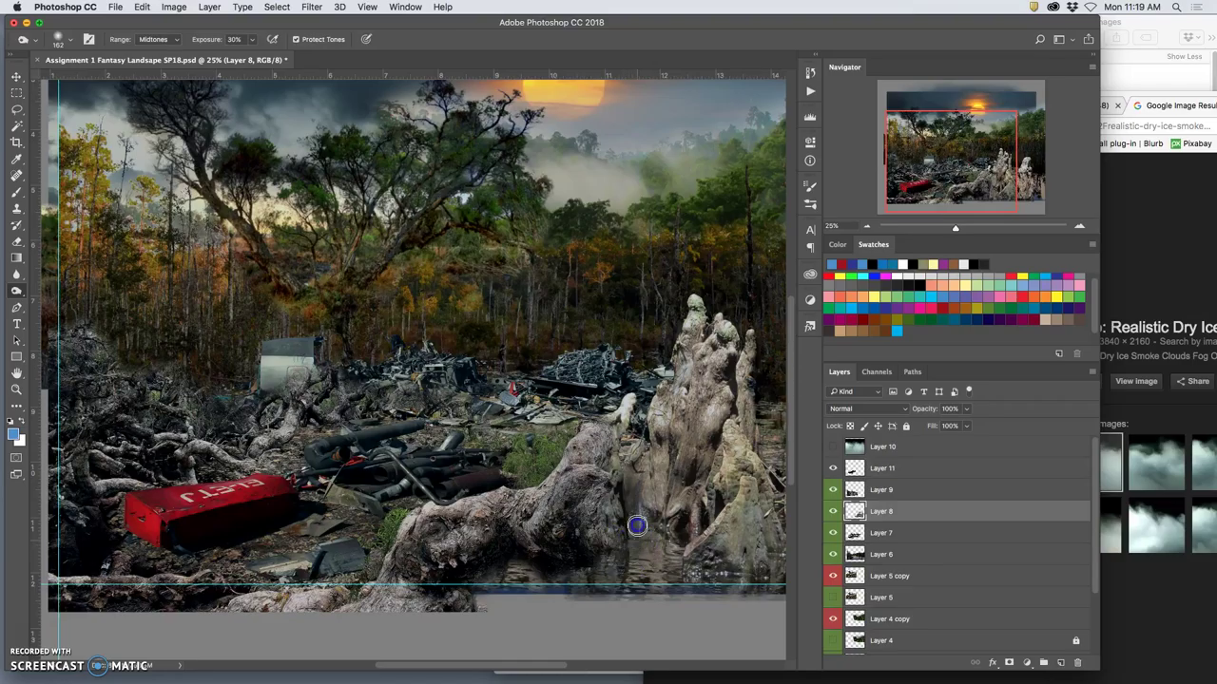
pyautogui.moveTo(626, 516)
pyautogui.mouseDown()
pyautogui.moveTo(634, 549)
pyautogui.moveTo(613, 583)
pyautogui.moveTo(538, 575)
pyautogui.mouseUp()
pyautogui.click(649, 557)
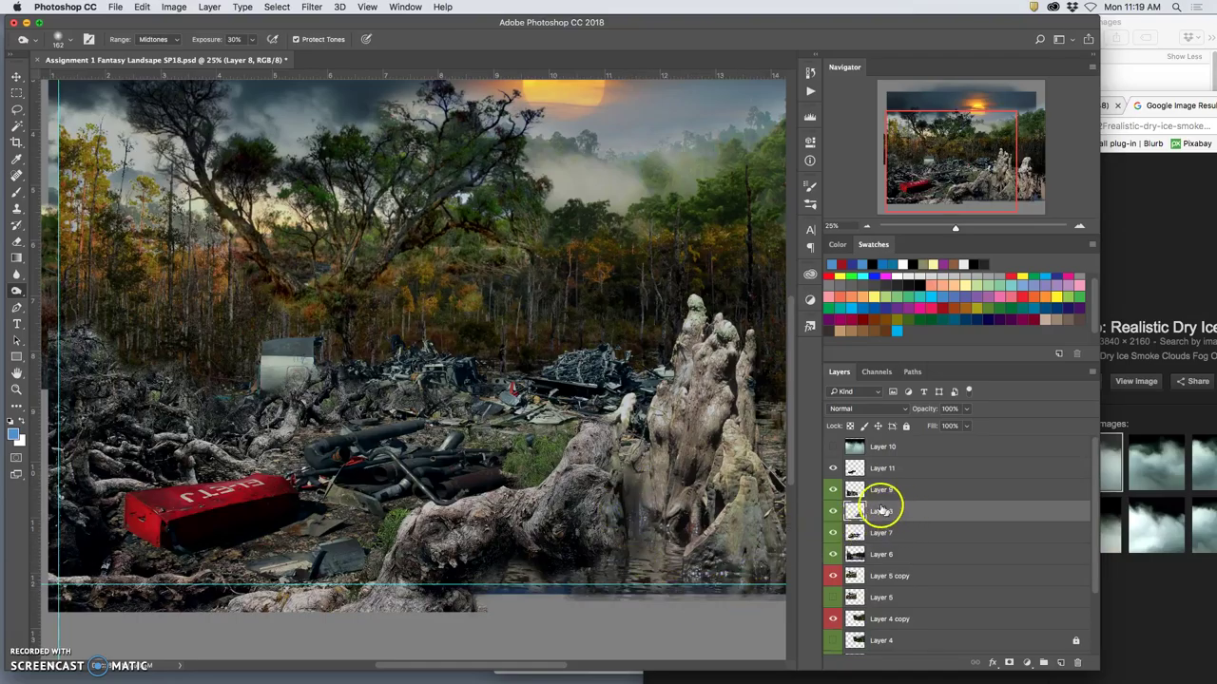
pyautogui.click(832, 489)
pyautogui.click(833, 489)
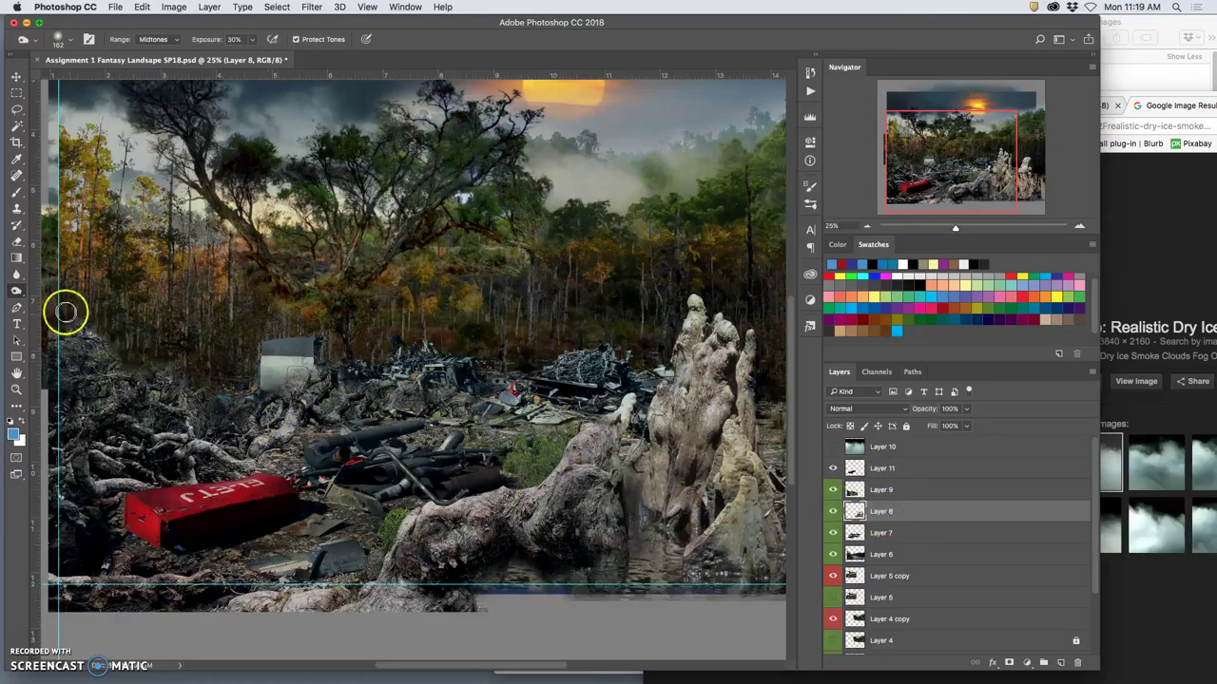
# Erase the Layer 8 seam between the large root and the tall stumps with the eraser at 60% opacity.
pyautogui.click(17, 241)
pyautogui.click(215, 40)
pyautogui.click(622, 494)
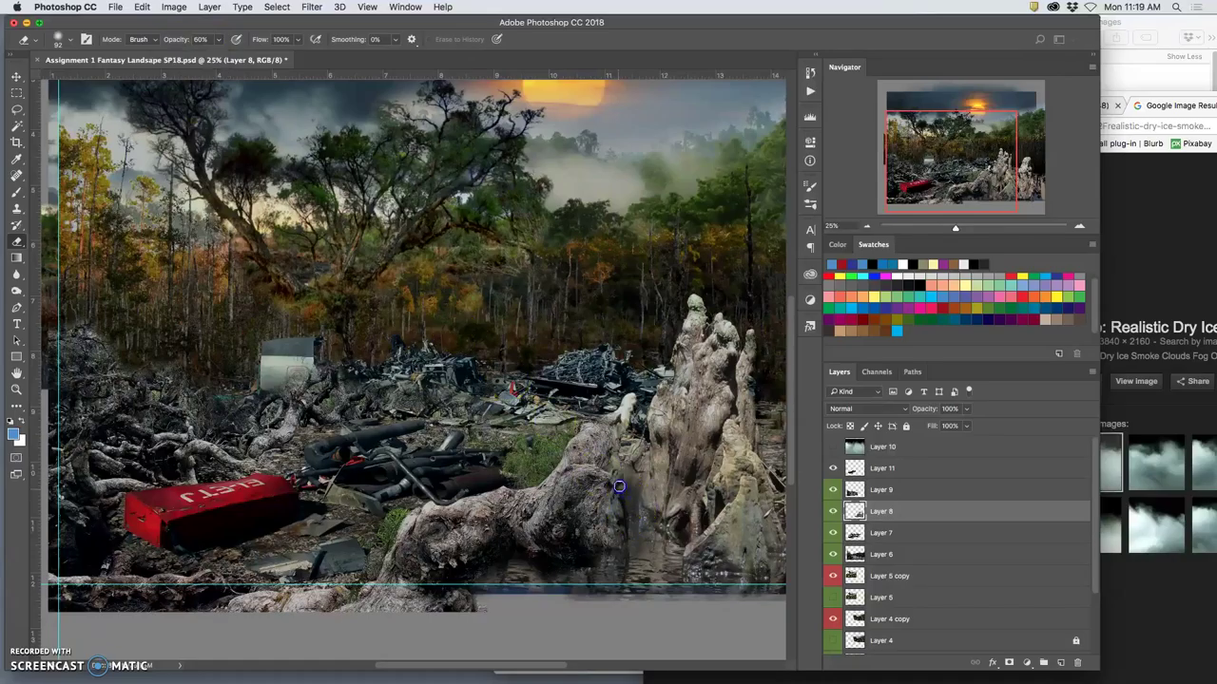
pyautogui.moveTo(620, 497)
pyautogui.mouseDown()
pyautogui.moveTo(471, 538)
pyautogui.moveTo(495, 502)
pyautogui.moveTo(473, 482)
pyautogui.mouseUp()
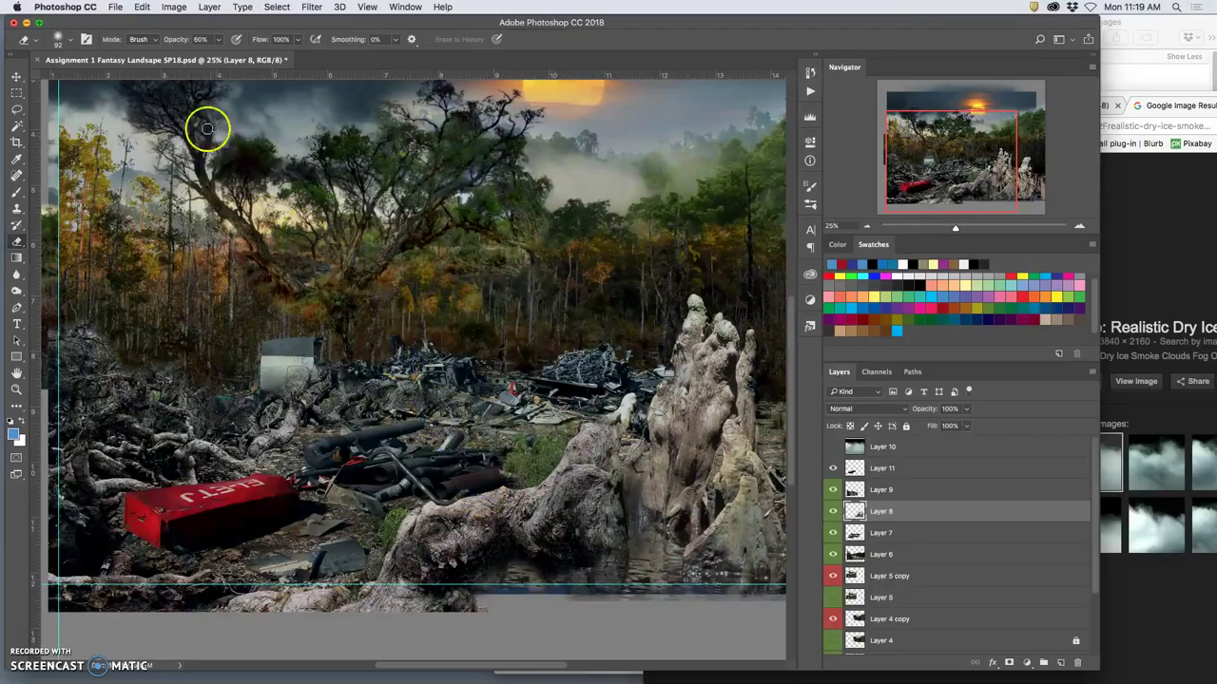
# Try softening the same Layer 8 seam with a 156 px eraser at 31% opacity, and undo the last stroke.
pyautogui.click(217, 40)
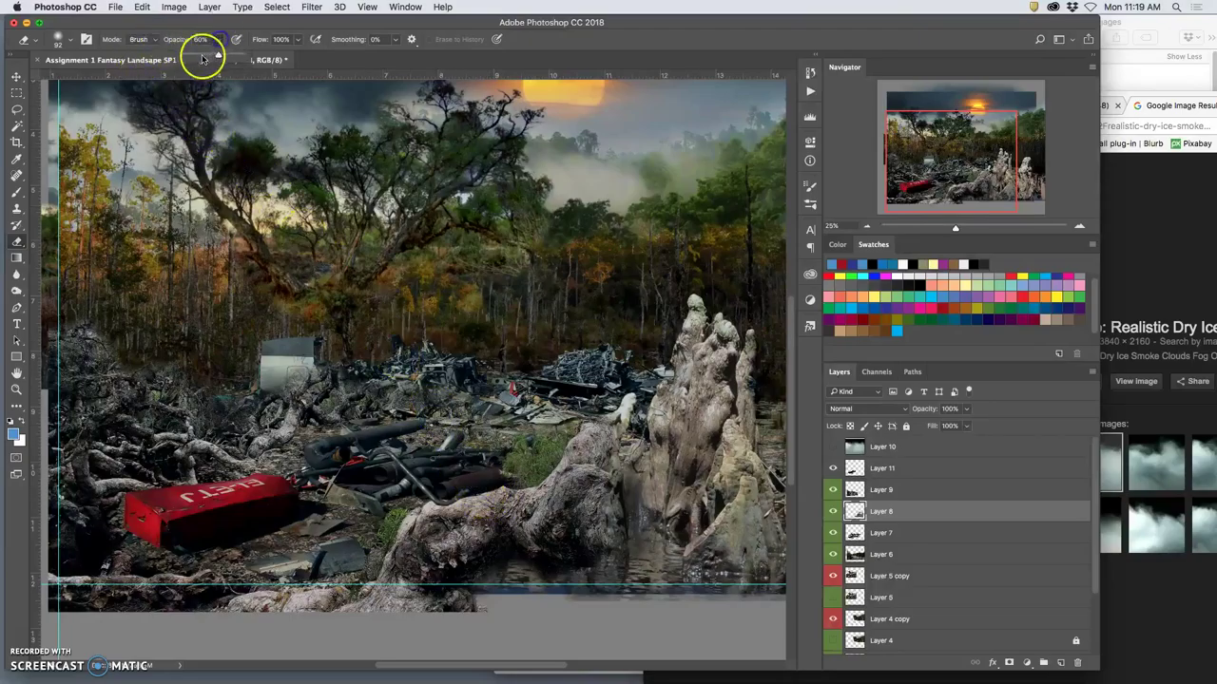
pyautogui.click(66, 44)
pyautogui.moveTo(95, 82); pyautogui.dragTo(129, 80)
pyautogui.click(623, 500)
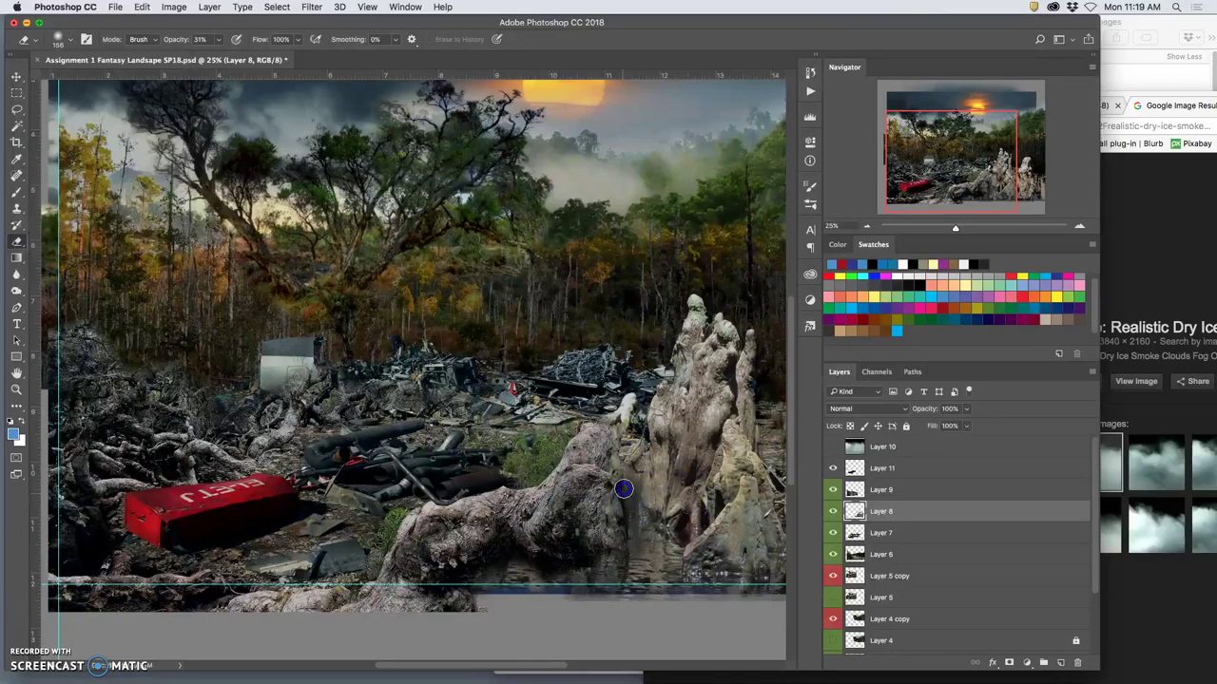
pyautogui.moveTo(621, 478); pyautogui.dragTo(623, 489)
pyautogui.press('super+z')
# Try erasing the dark gap beside the large root on Layer 8, and step back through the recent eraser strokes.
pyautogui.press('super+plus')
pyautogui.press('super+plus')
pyautogui.press('super+plus')
pyautogui.moveTo(691, 570); pyautogui.dragTo(456, 409)
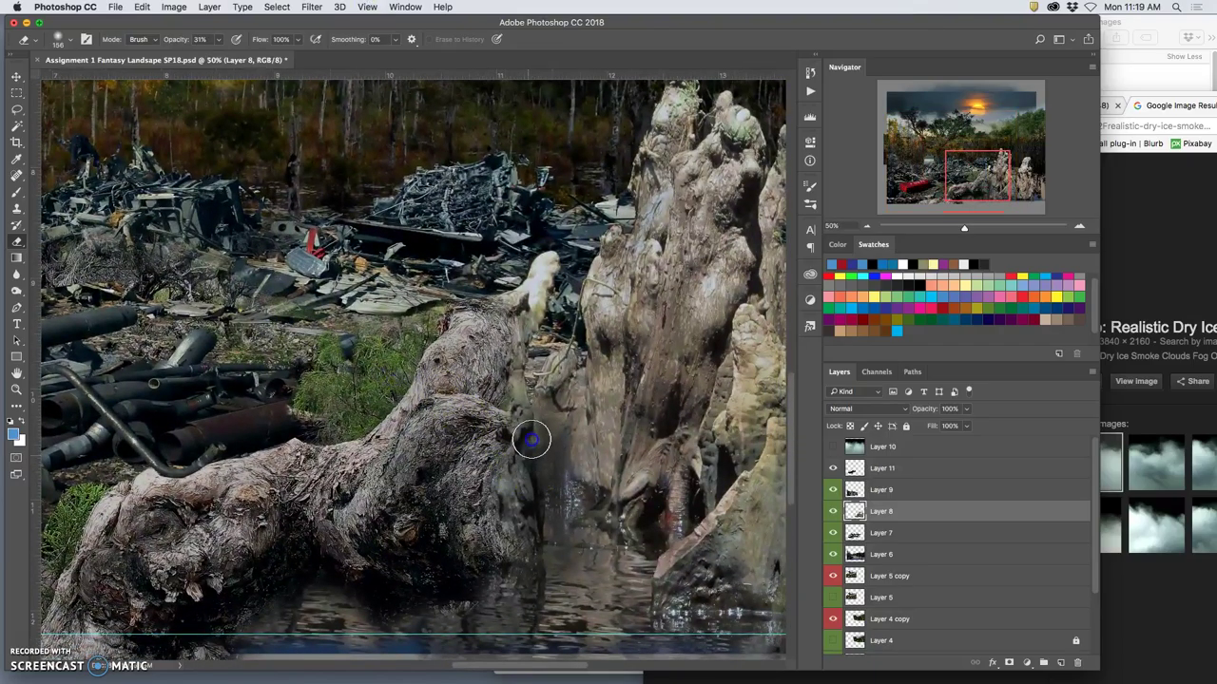
pyautogui.moveTo(534, 423); pyautogui.dragTo(537, 410)
pyautogui.press('super+z')
pyautogui.press('alt+super+z')
pyautogui.press('alt+super+z')
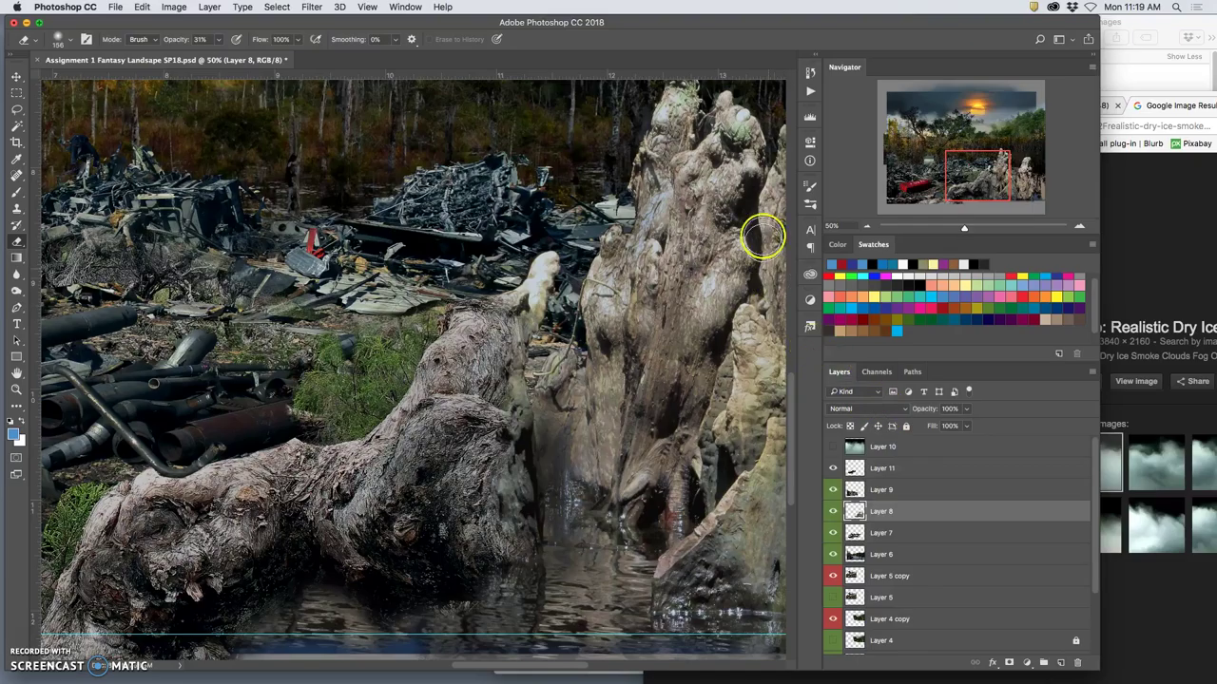
# Check Layer 8's coverage, then clone stump texture over the dark gap beside the large root with an 81 px Clone Stamp at 61% opacity.
pyautogui.click(836, 514)
pyautogui.click(834, 512)
pyautogui.click(833, 513)
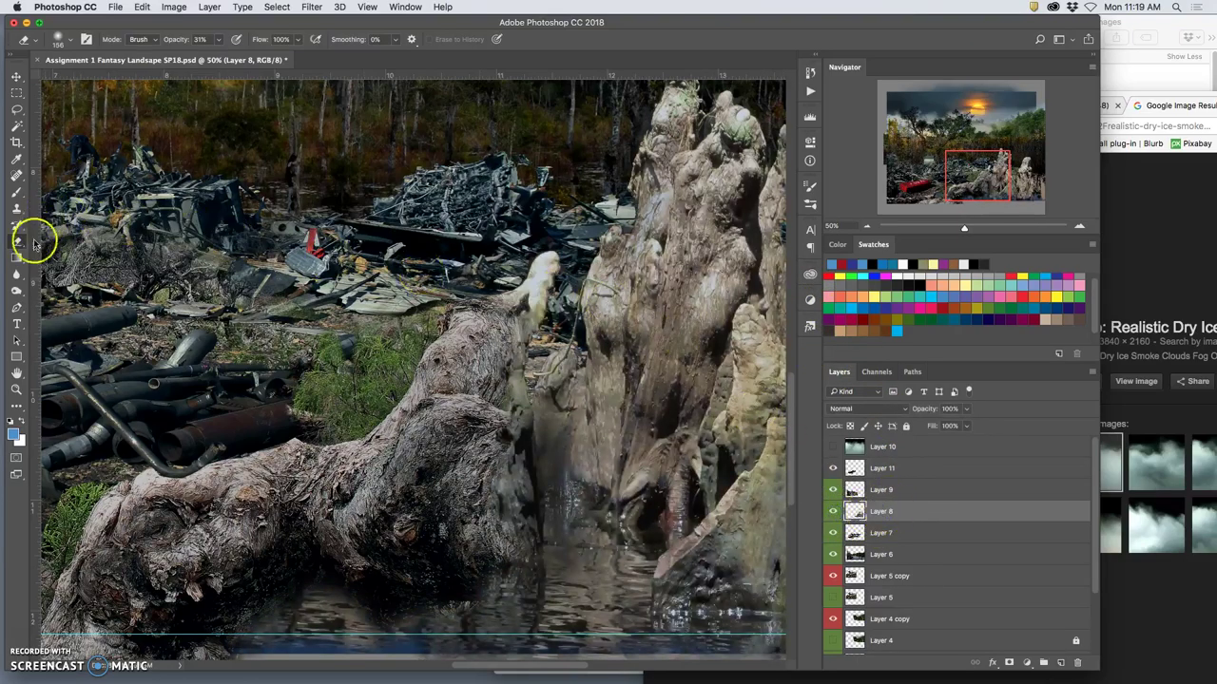
pyautogui.click(17, 206)
pyautogui.click(265, 41)
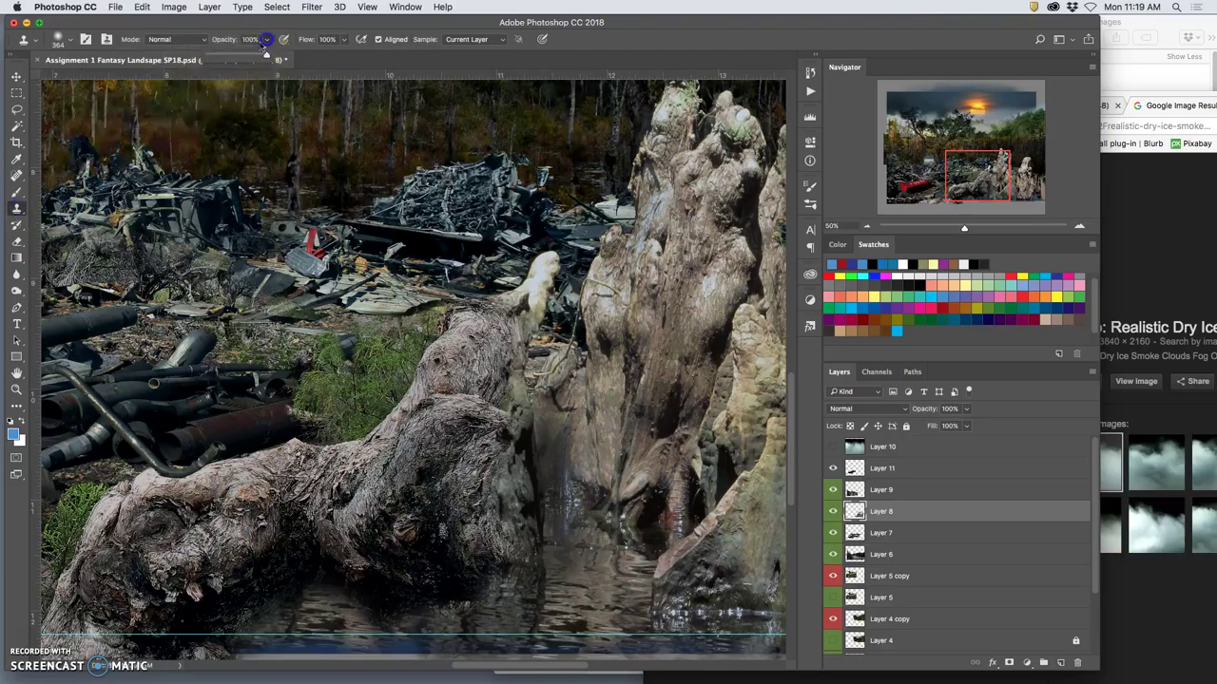
pyautogui.click(737, 212)
pyautogui.click(58, 39)
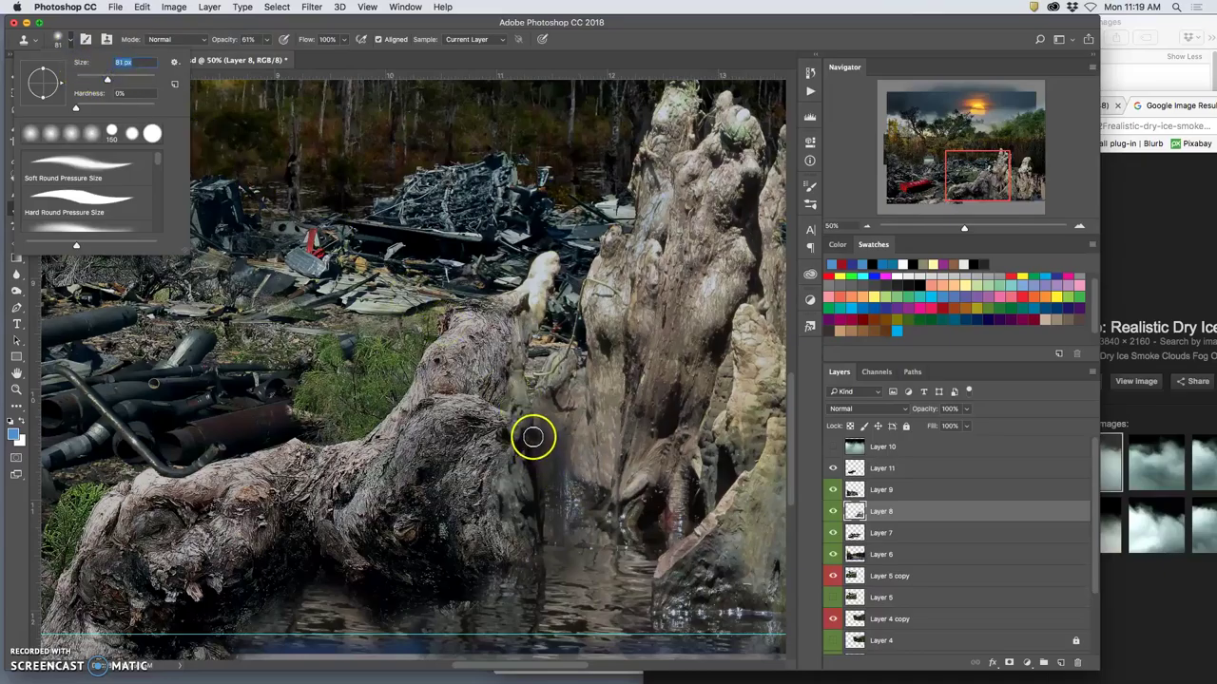
pyautogui.click(527, 447)
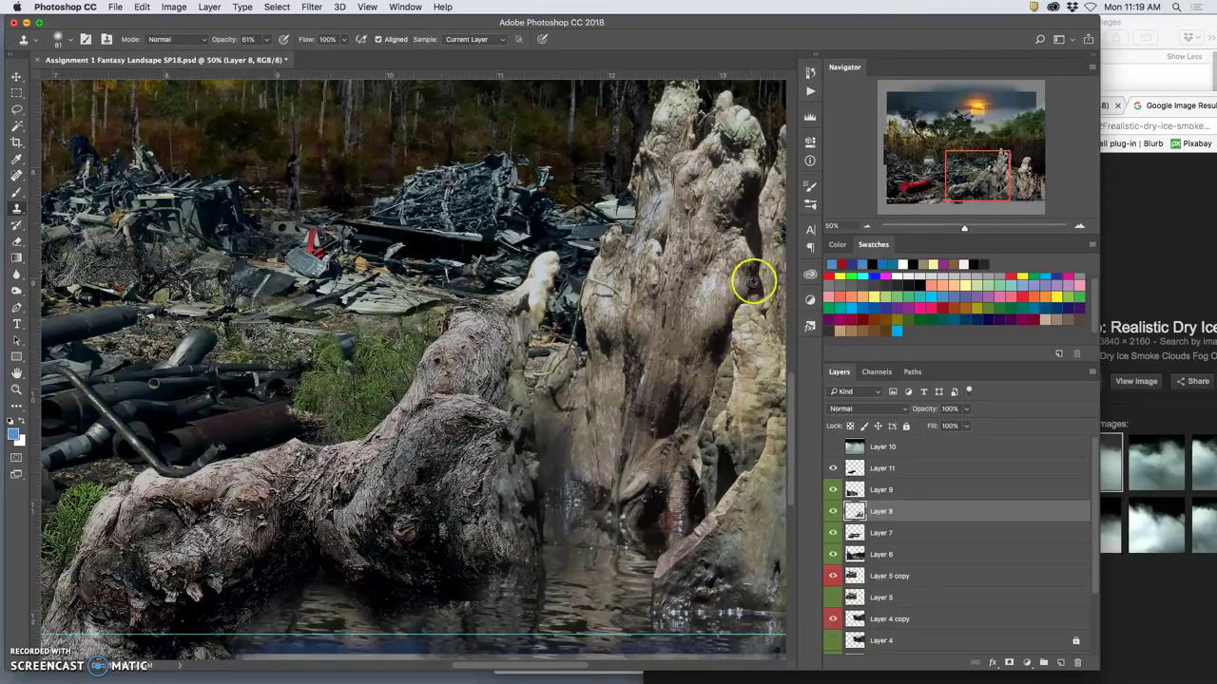
pyautogui.click(537, 465)
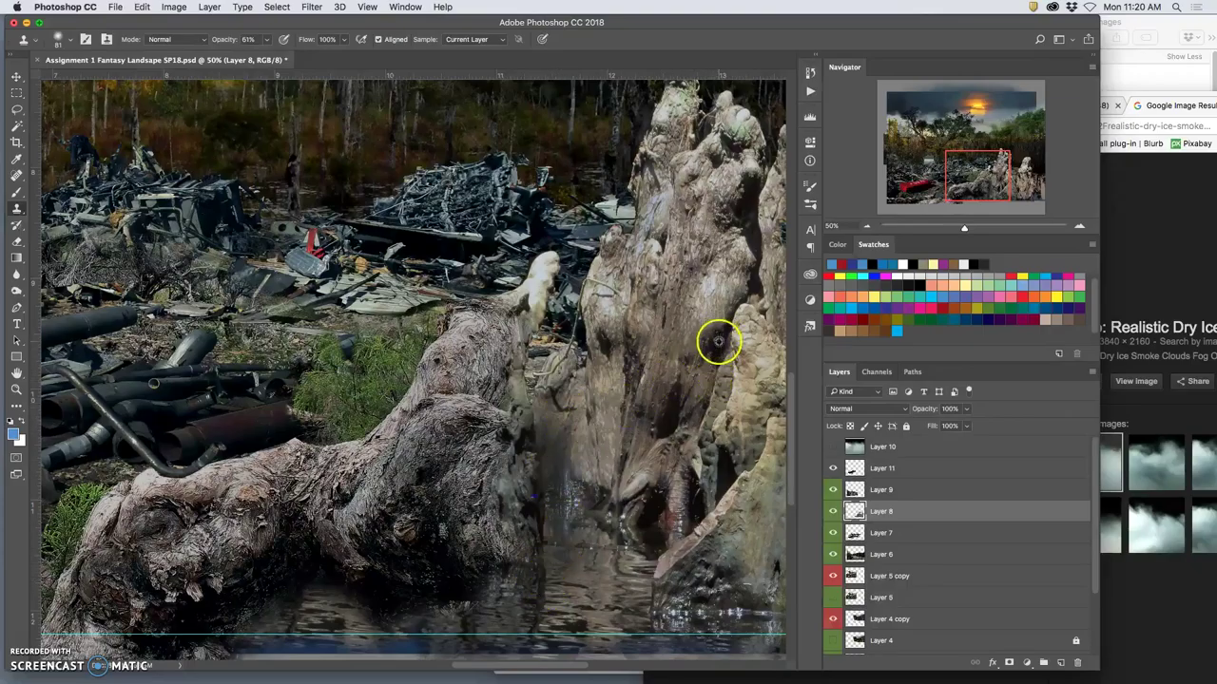
pyautogui.click(535, 430)
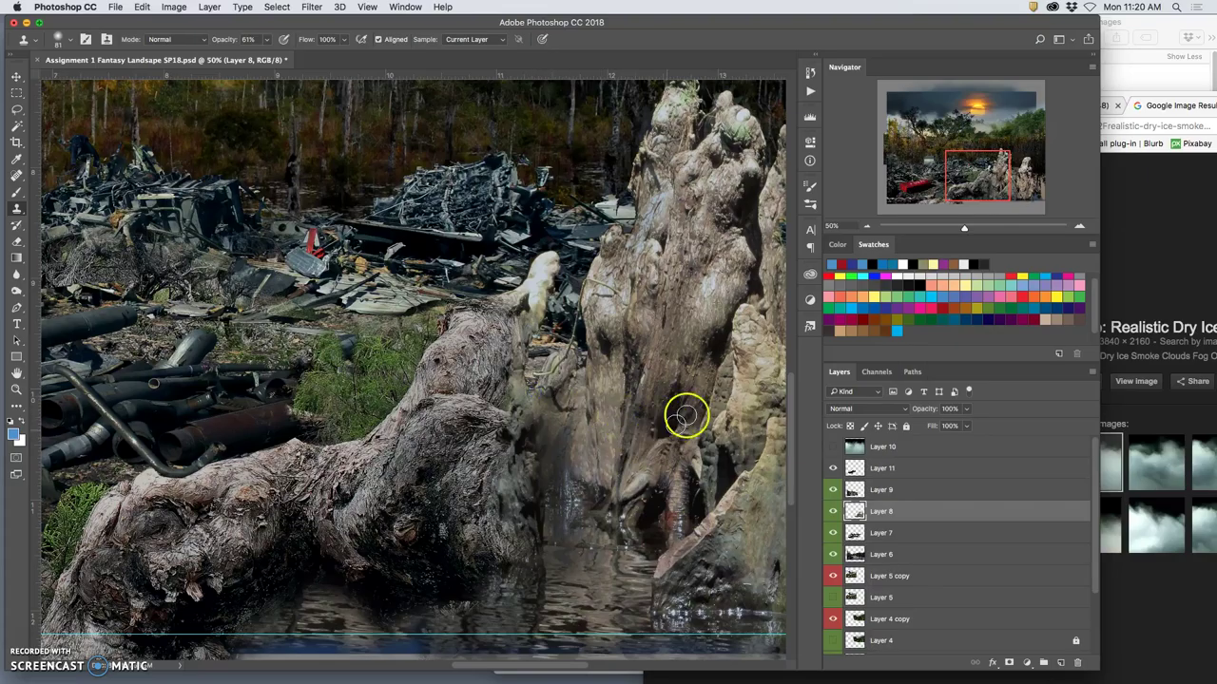
# Clone dark shadow texture from the stump crevice down the gap between the large root and the tall stumps to the water.
pyautogui.keyDown('alt'); pyautogui.click(730, 473); pyautogui.keyUp('alt')
pyautogui.click(540, 463)
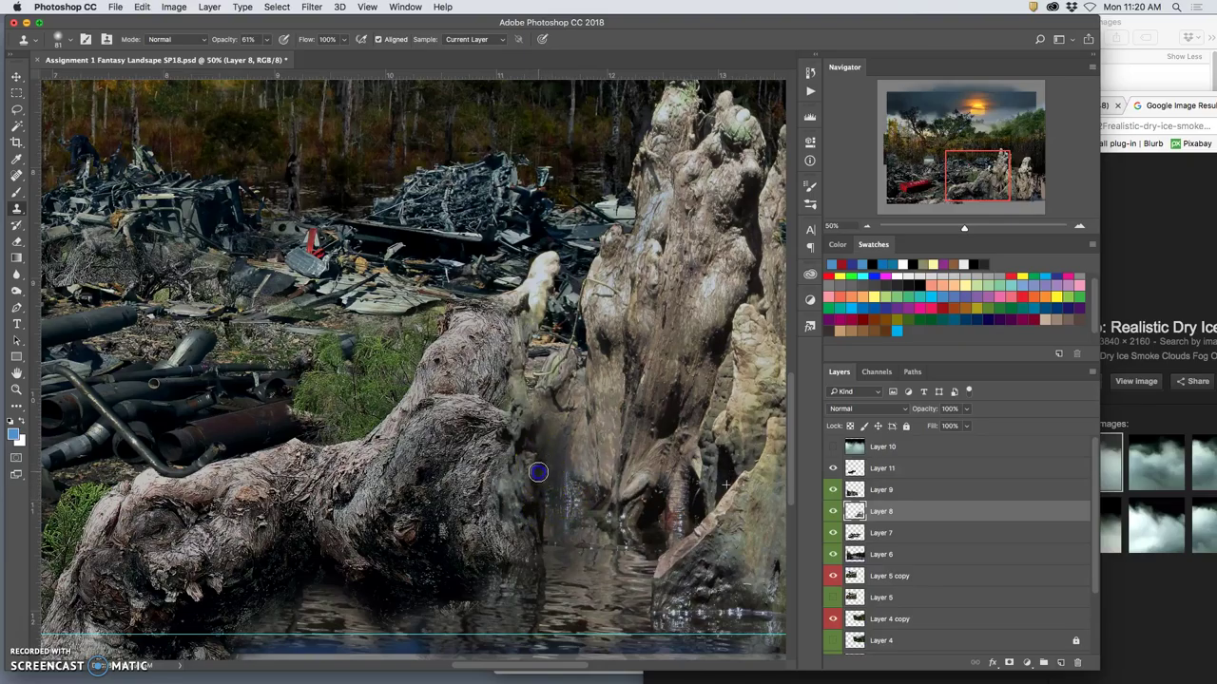
pyautogui.click(545, 508)
pyautogui.moveTo(551, 463)
pyautogui.mouseDown()
pyautogui.moveTo(584, 447)
pyautogui.moveTo(609, 473)
pyautogui.moveTo(613, 552)
pyautogui.moveTo(643, 604)
pyautogui.moveTo(626, 535)
pyautogui.moveTo(652, 512)
pyautogui.moveTo(543, 516)
pyautogui.mouseUp()
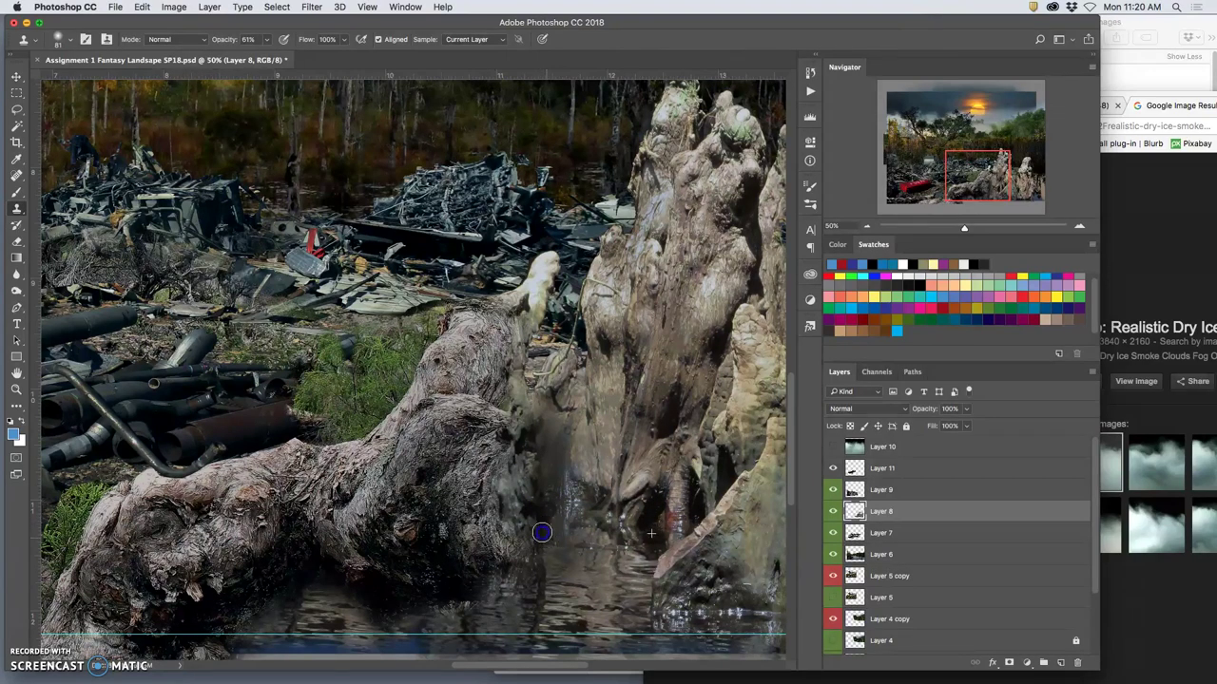
pyautogui.moveTo(547, 540); pyautogui.dragTo(544, 555)
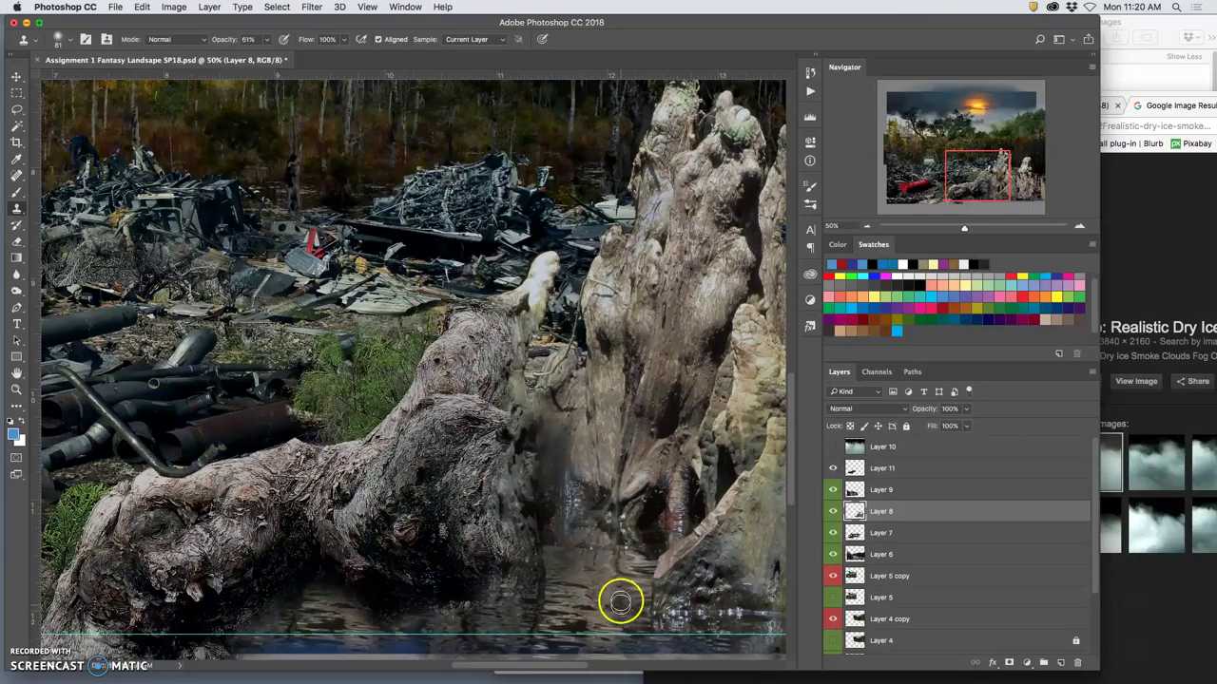
# Clone over the waterline between the large root and the tall stumps on Layer 8, undoing one unwanted stroke.
pyautogui.keyDown('alt'); pyautogui.click(671, 424); pyautogui.keyUp('alt')
pyautogui.moveTo(579, 530); pyautogui.dragTo(578, 521)
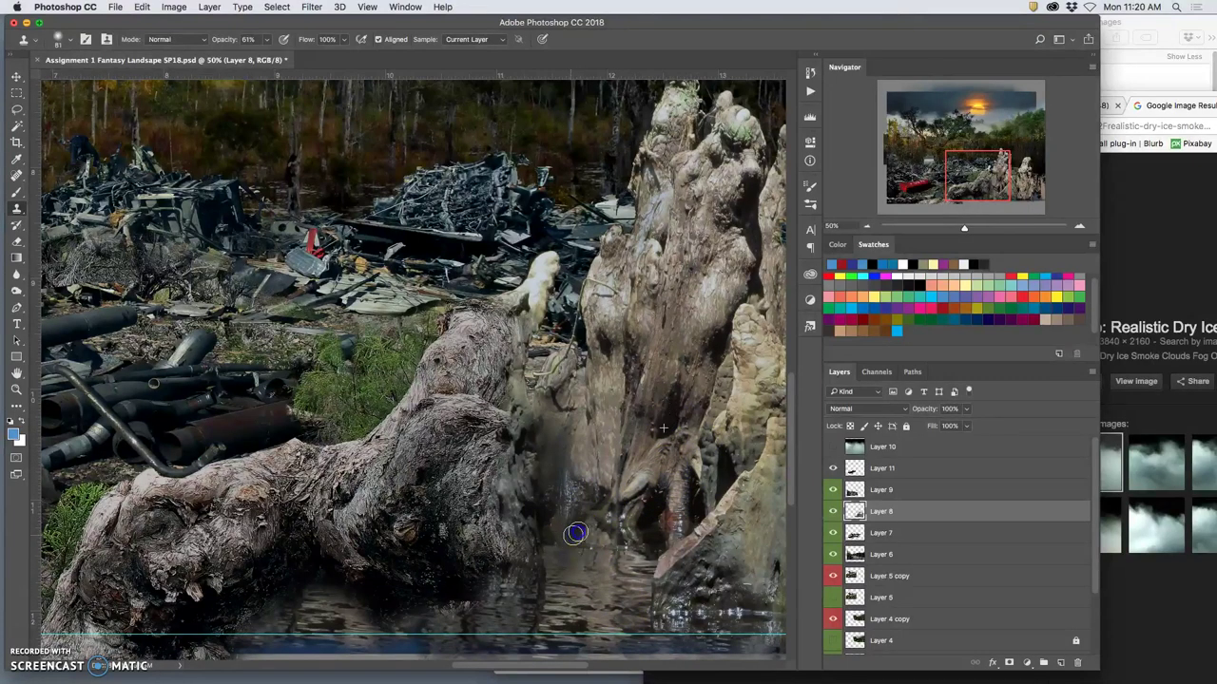
pyautogui.moveTo(568, 544)
pyautogui.mouseDown()
pyautogui.moveTo(531, 610)
pyautogui.moveTo(561, 627)
pyautogui.moveTo(598, 577)
pyautogui.moveTo(637, 573)
pyautogui.moveTo(629, 556)
pyautogui.moveTo(585, 558)
pyautogui.mouseUp()
pyautogui.press('super+z')
pyautogui.moveTo(661, 563); pyautogui.dragTo(574, 588)
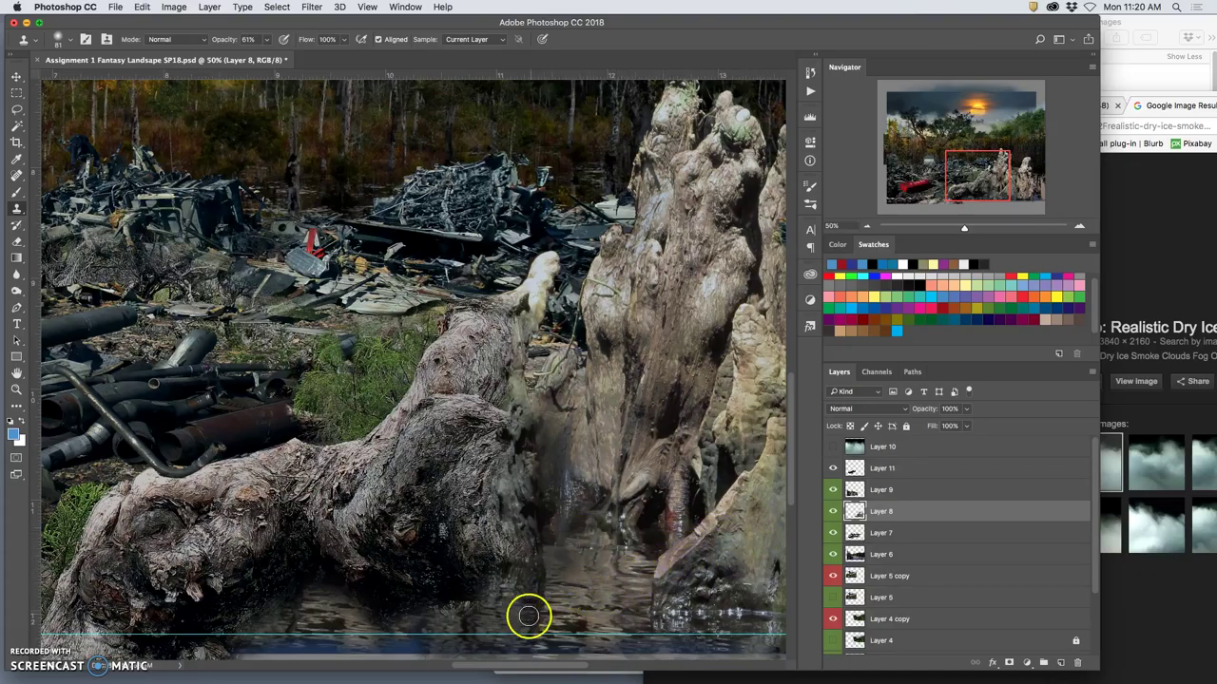
pyautogui.moveTo(529, 610)
pyautogui.mouseDown()
pyautogui.moveTo(553, 551)
pyautogui.moveTo(598, 516)
pyautogui.moveTo(643, 535)
pyautogui.moveTo(642, 564)
pyautogui.mouseUp()
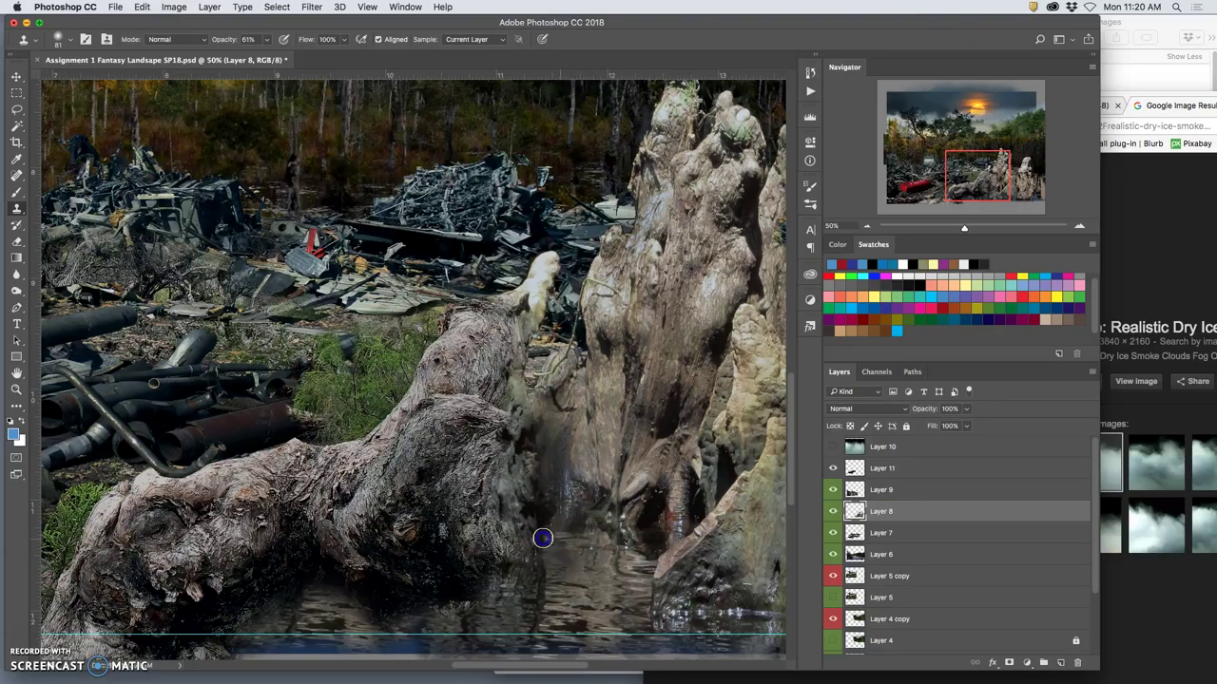
pyautogui.moveTo(587, 571)
pyautogui.mouseDown()
pyautogui.moveTo(634, 655)
pyautogui.moveTo(653, 659)
pyautogui.moveTo(545, 522)
pyautogui.mouseUp()
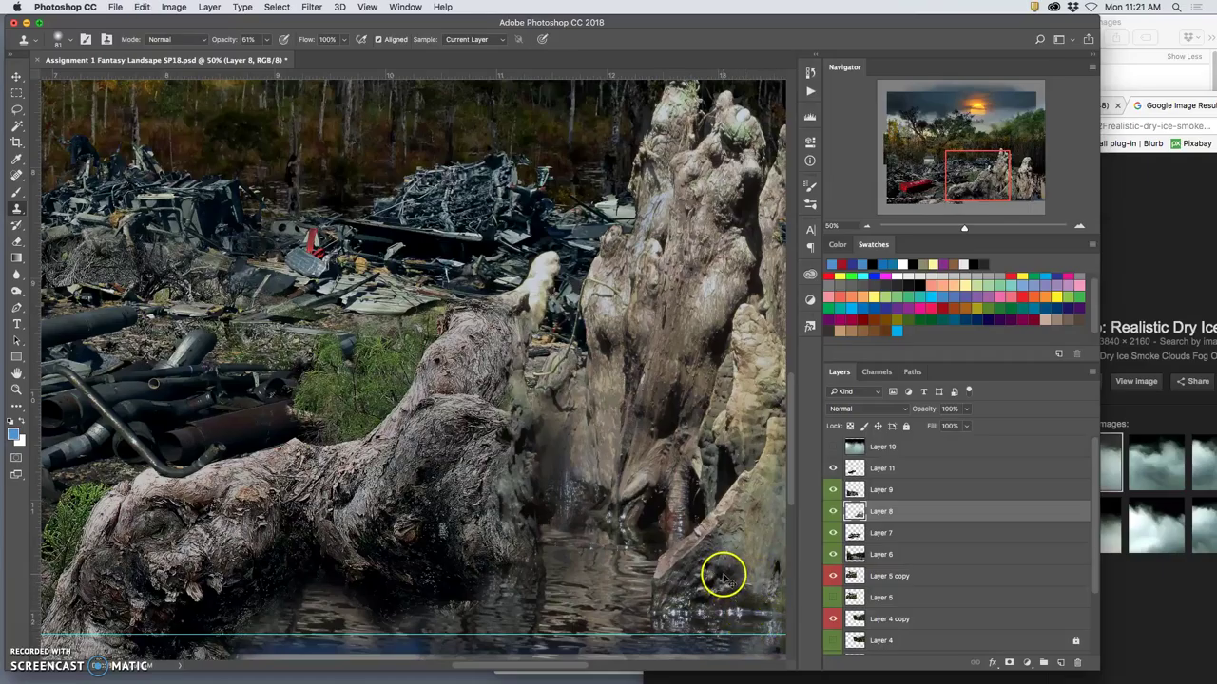
# Soften the cloned patch beside the large root on Layer 8 with the eraser at 31% opacity.
pyautogui.click(16, 242)
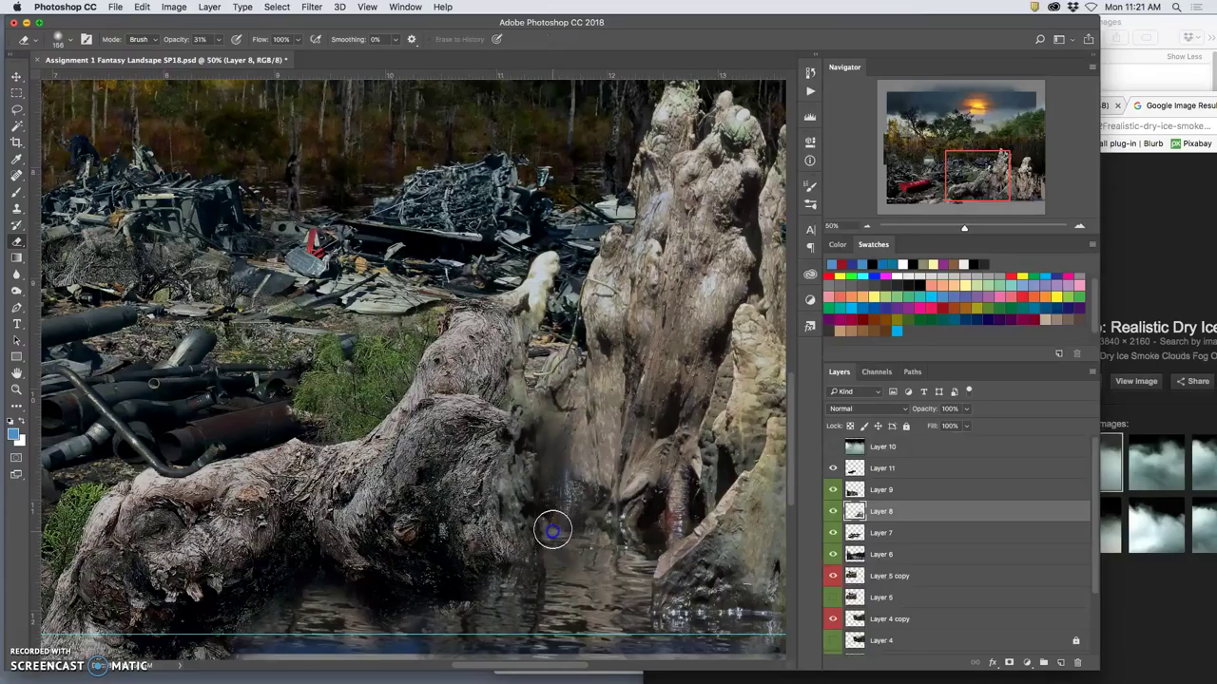
pyautogui.moveTo(547, 521)
pyautogui.mouseDown()
pyautogui.moveTo(543, 506)
pyautogui.moveTo(576, 504)
pyautogui.moveTo(669, 532)
pyautogui.moveTo(659, 559)
pyautogui.moveTo(473, 641)
pyautogui.moveTo(724, 633)
pyautogui.moveTo(736, 600)
pyautogui.moveTo(668, 524)
pyautogui.moveTo(535, 499)
pyautogui.moveTo(339, 507)
pyautogui.moveTo(353, 443)
pyautogui.moveTo(370, 483)
pyautogui.moveTo(421, 524)
pyautogui.moveTo(352, 470)
pyautogui.moveTo(464, 447)
pyautogui.mouseUp()
pyautogui.click(492, 383)
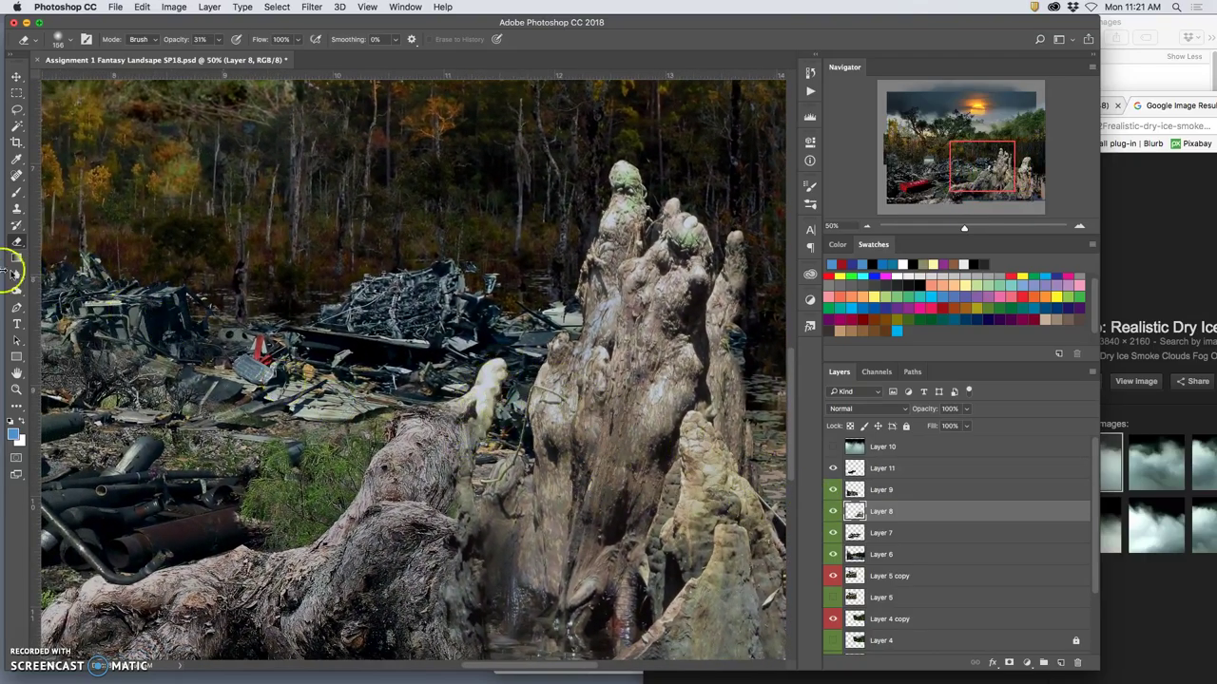
# Burn the large root's pale upright tip on Layer 8 at 30% midtone exposure and desaturate it with the Sponge at 26% flow.
pyautogui.click(13, 290)
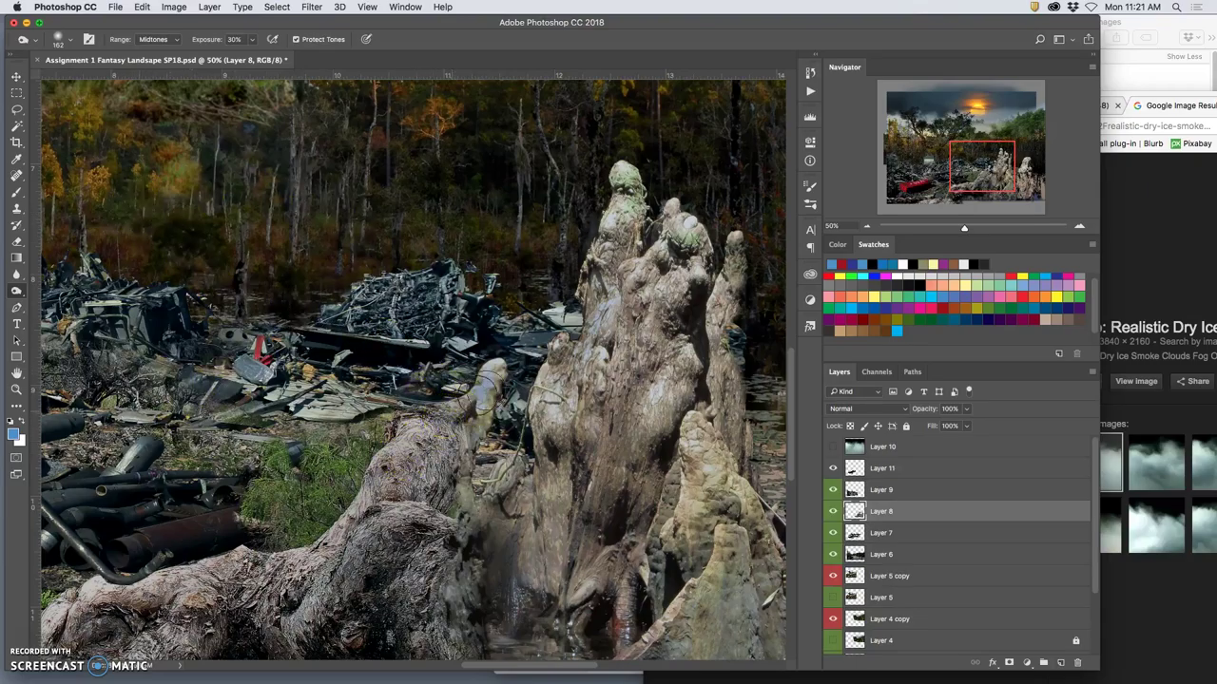
pyautogui.click(18, 294)
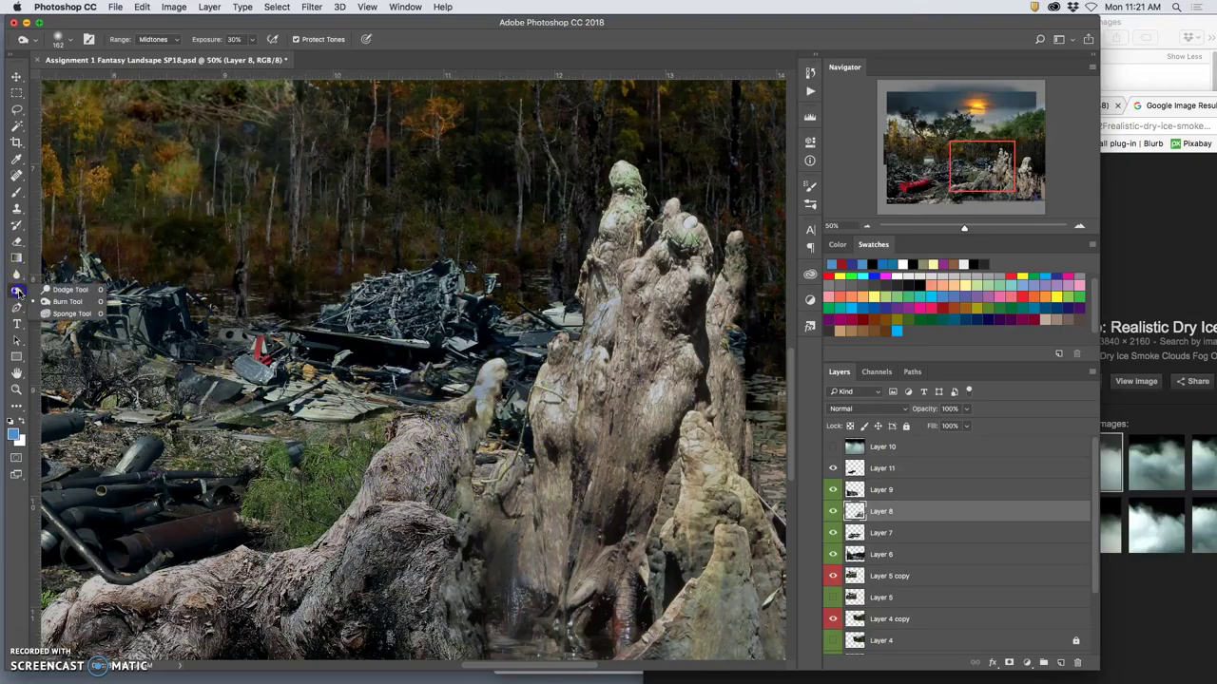
pyautogui.click(69, 312)
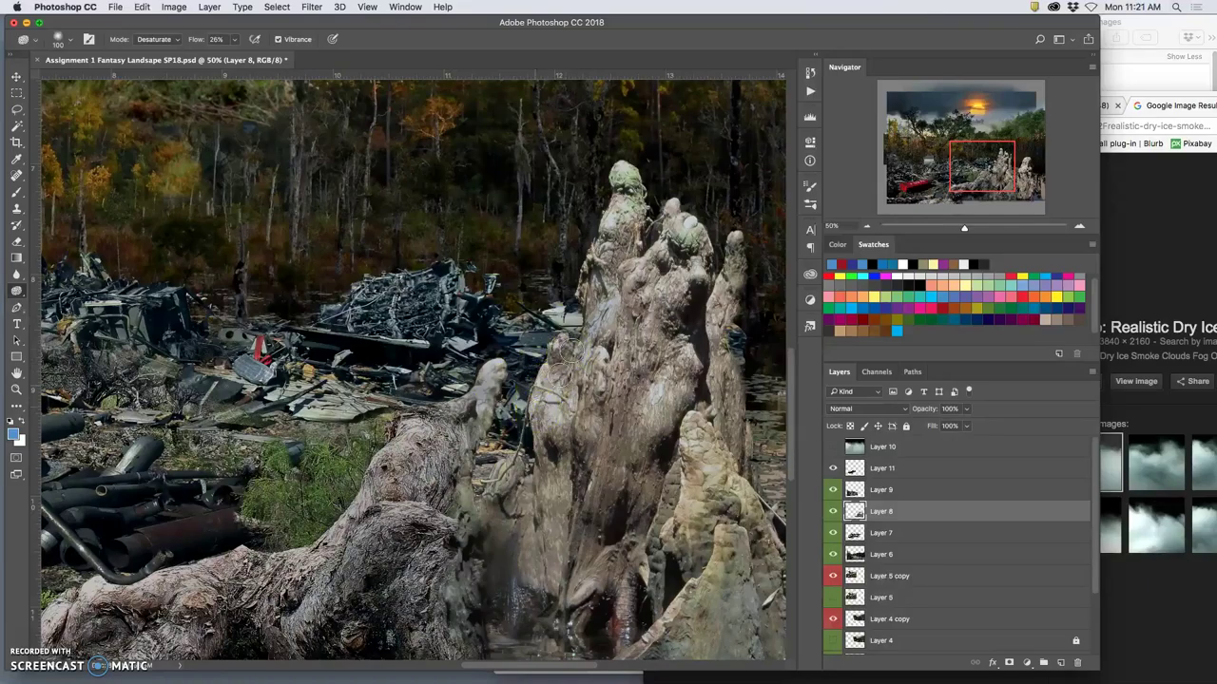
pyautogui.moveTo(571, 351); pyautogui.dragTo(569, 463)
pyautogui.moveTo(496, 476); pyautogui.dragTo(479, 468)
# Erase along the upper edge of the twisted branches on Layer 9 at 31% opacity to blend them into the forest.
pyautogui.moveTo(449, 520); pyautogui.dragTo(596, 500)
pyautogui.moveTo(464, 497); pyautogui.dragTo(618, 435)
pyautogui.moveTo(456, 440); pyautogui.dragTo(665, 412)
pyautogui.moveTo(373, 384); pyautogui.dragTo(463, 394)
pyautogui.moveTo(453, 283); pyautogui.dragTo(438, 340)
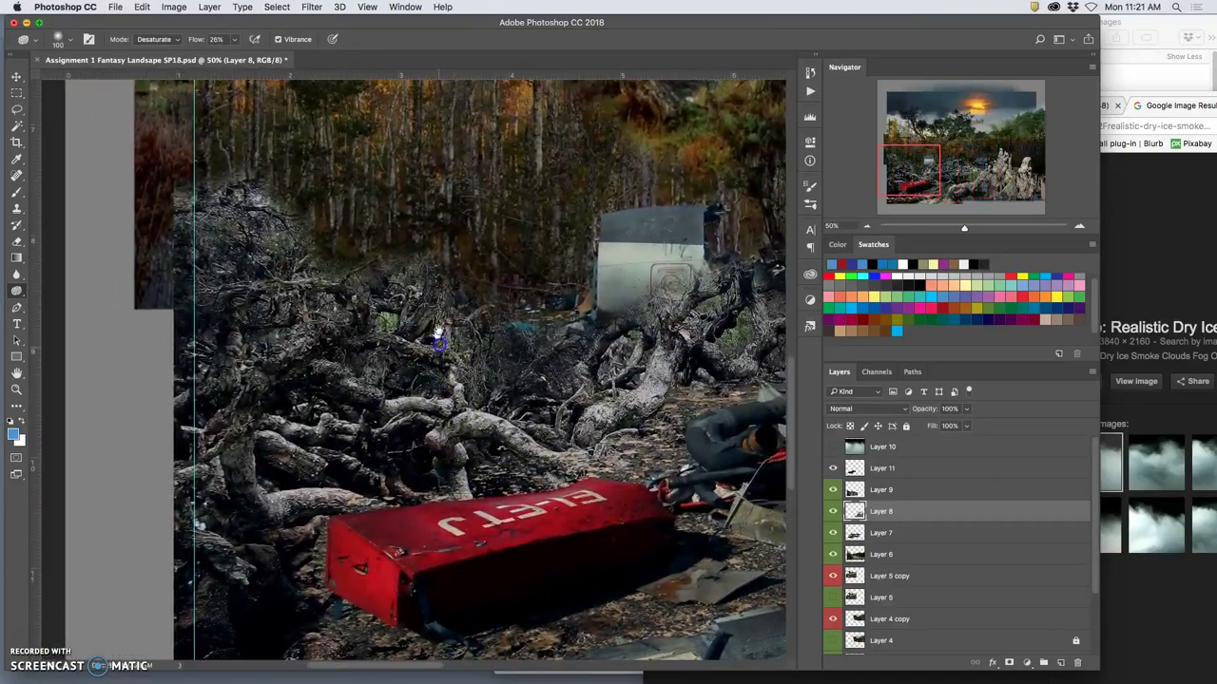
pyautogui.click(884, 490)
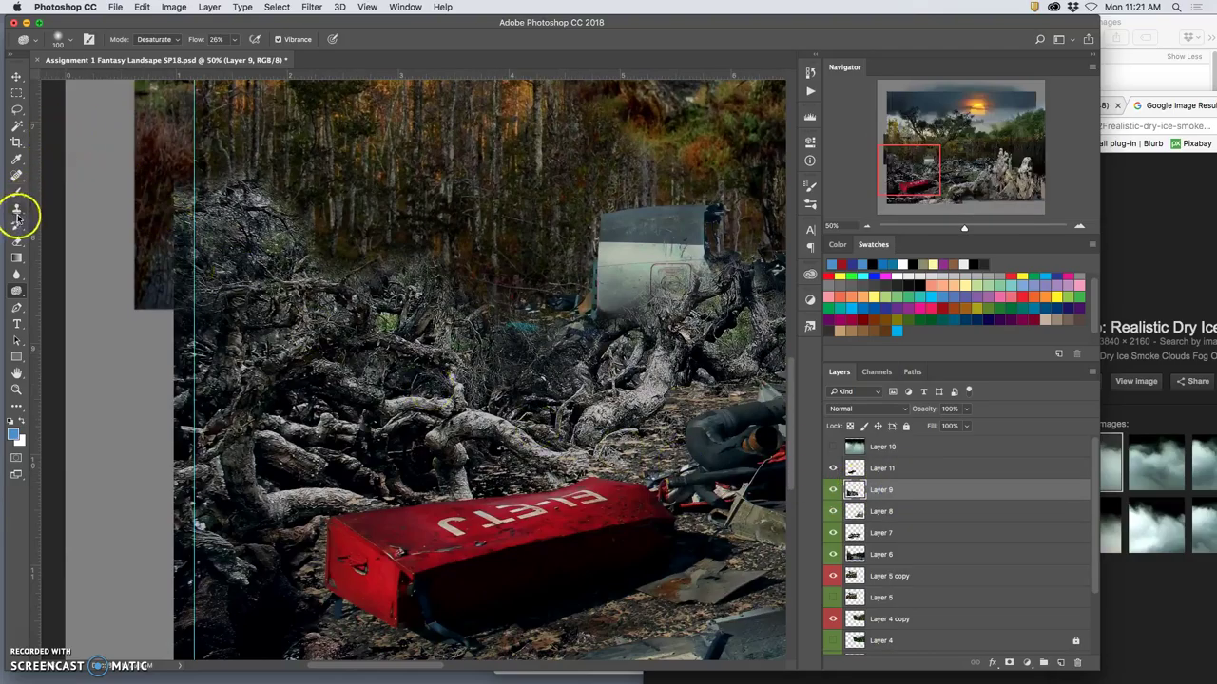
pyautogui.click(16, 243)
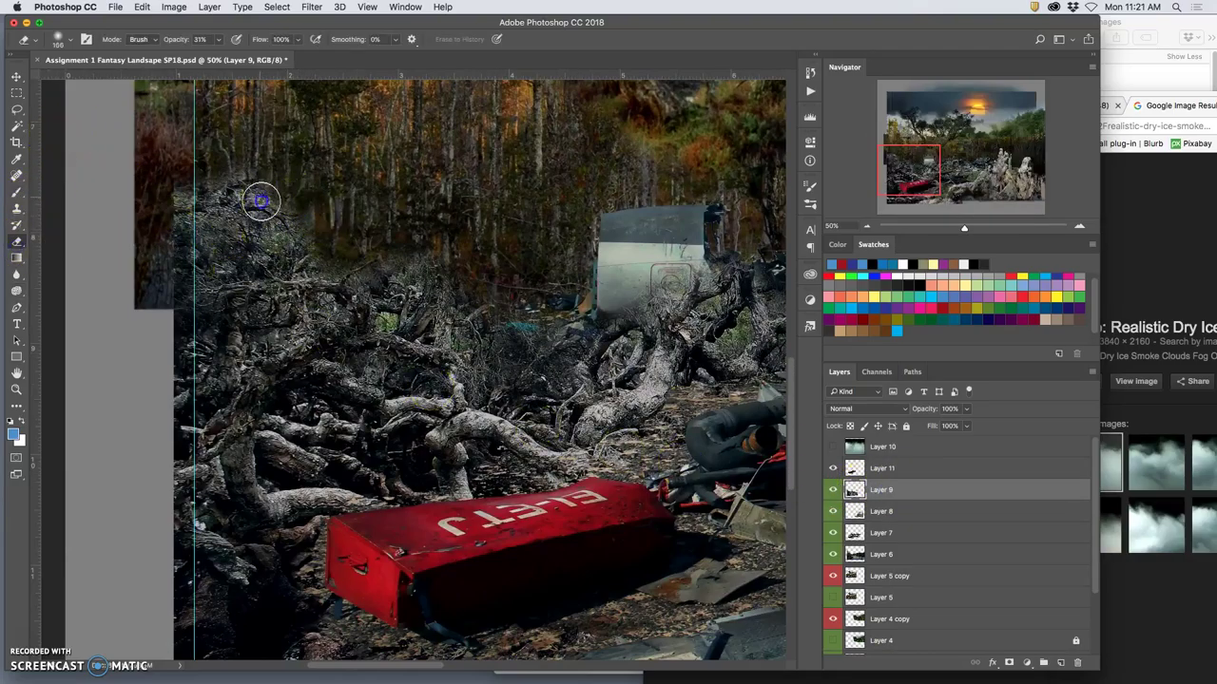
pyautogui.moveTo(254, 202)
pyautogui.mouseDown()
pyautogui.moveTo(220, 192)
pyautogui.moveTo(221, 208)
pyautogui.moveTo(270, 229)
pyautogui.moveTo(243, 194)
pyautogui.mouseUp()
pyautogui.moveTo(500, 224); pyautogui.dragTo(427, 276)
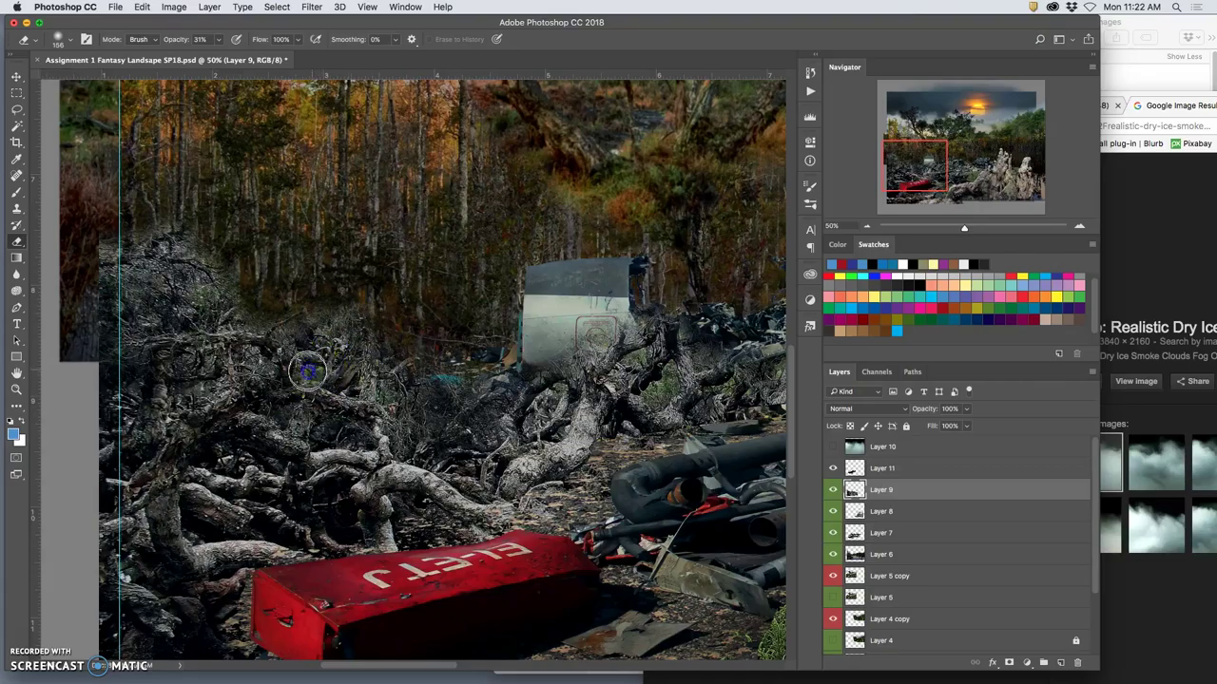
pyautogui.moveTo(507, 313); pyautogui.dragTo(481, 320)
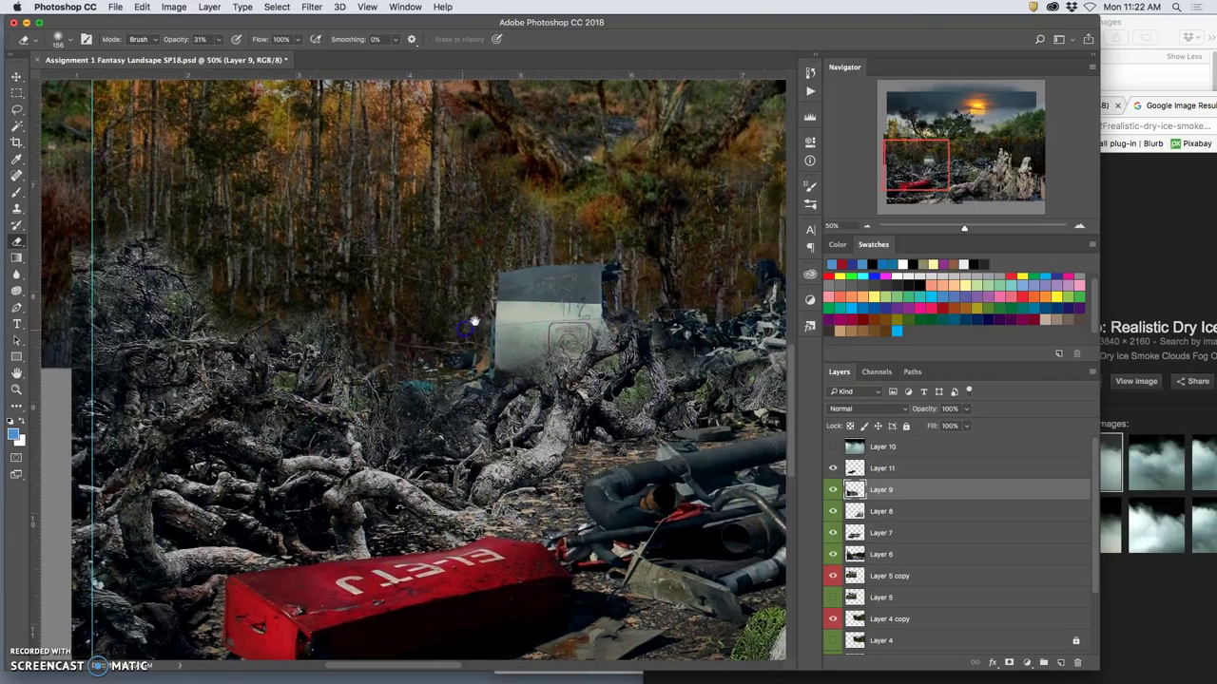
# Identify the debris on Layer 7 by toggling its visibility, and soften the piles' upper edges with the eraser at 31% opacity.
pyautogui.moveTo(556, 230); pyautogui.dragTo(407, 318)
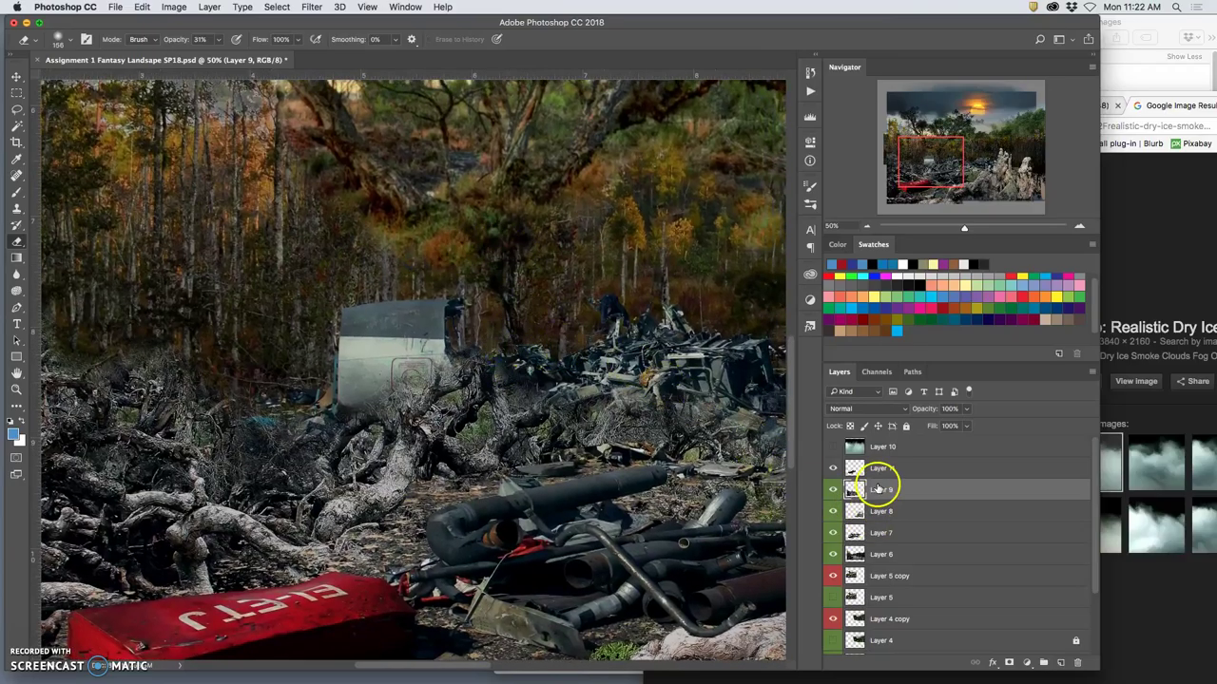
pyautogui.click(867, 534)
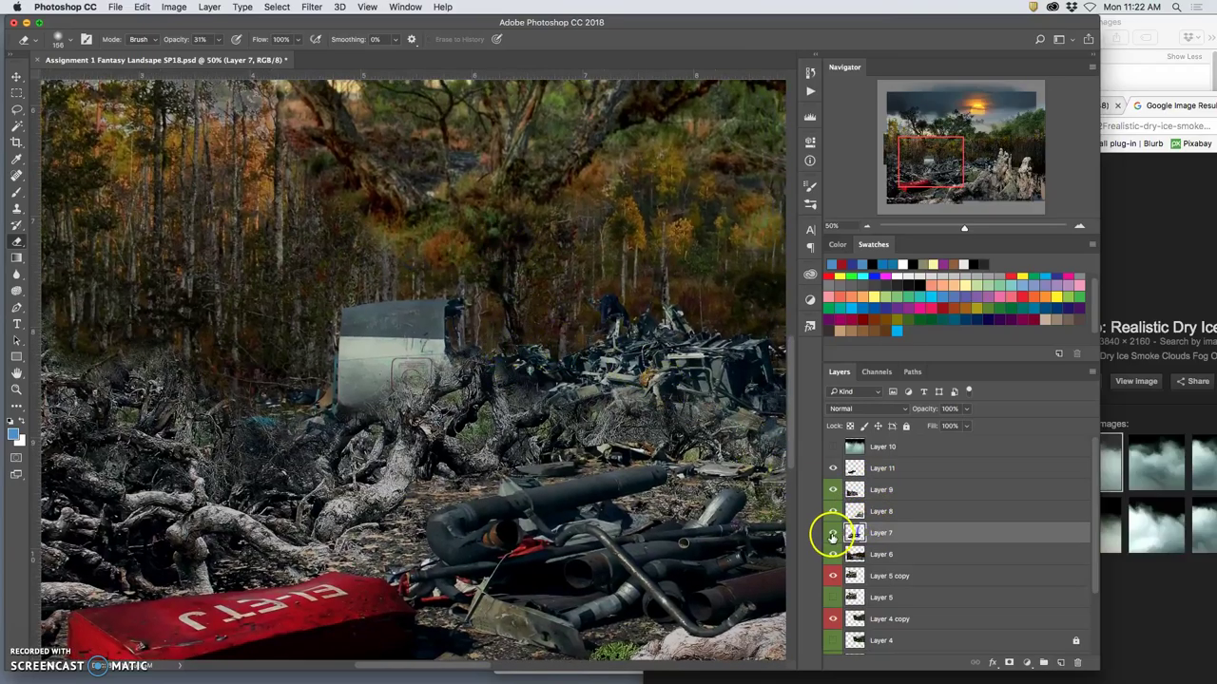
pyautogui.click(833, 534)
pyautogui.click(833, 533)
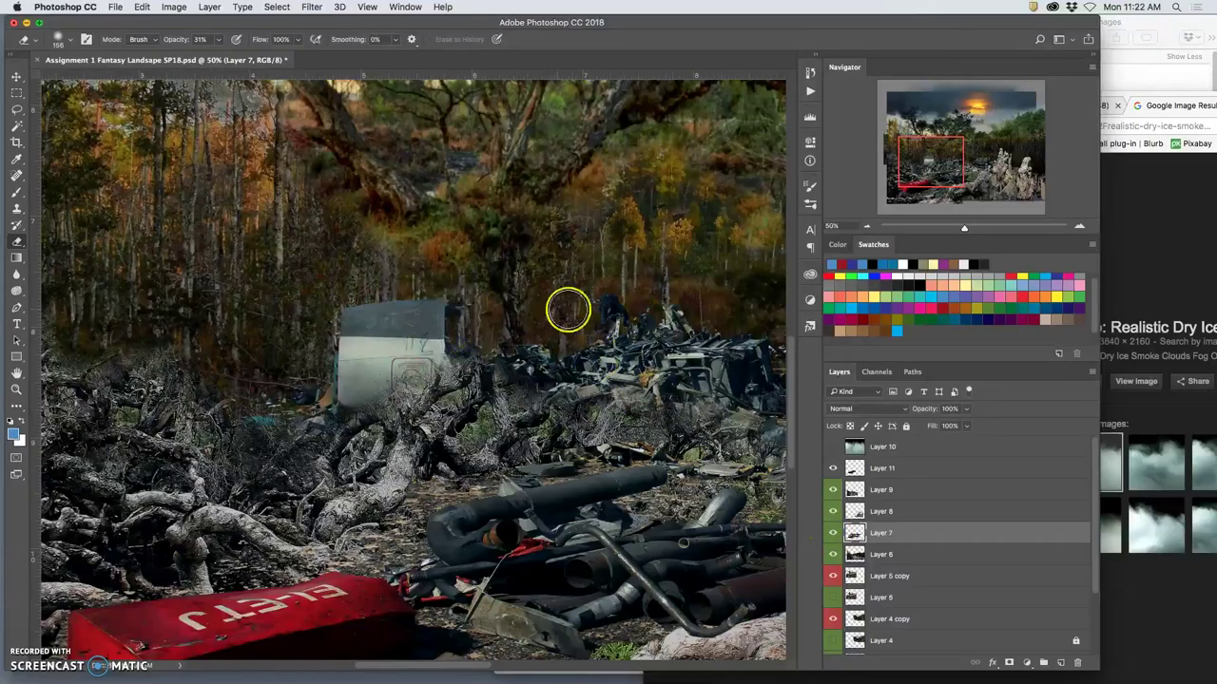
pyautogui.moveTo(613, 330); pyautogui.dragTo(566, 354)
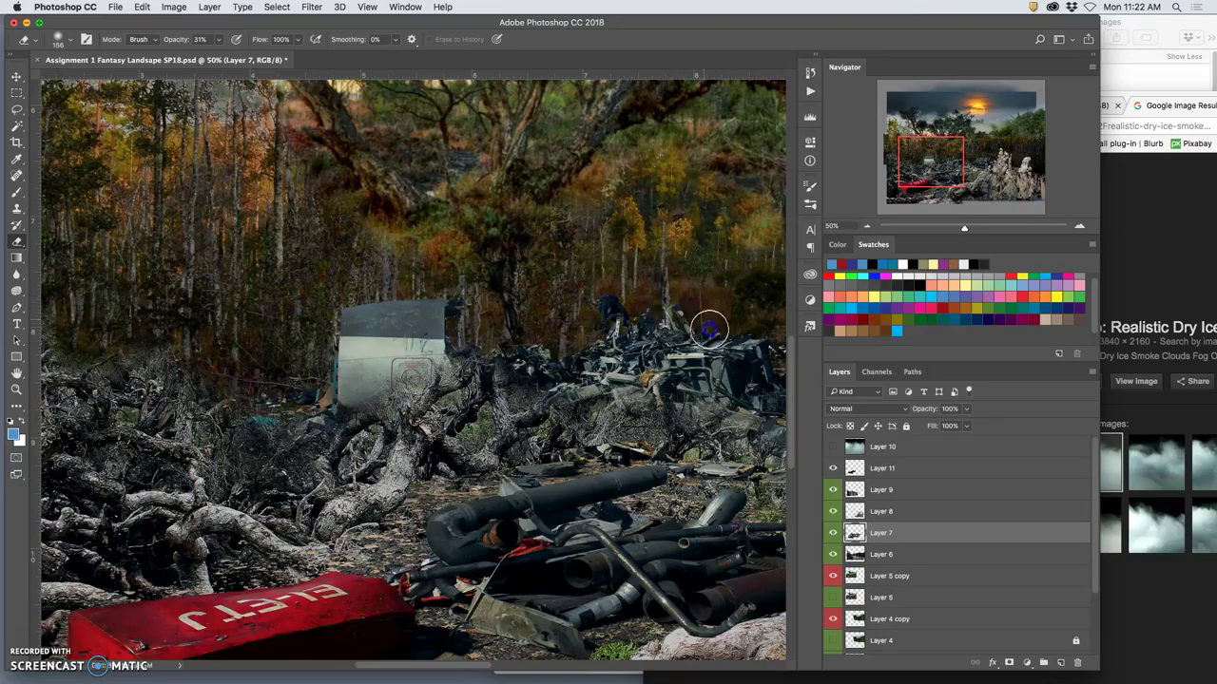
pyautogui.moveTo(731, 324); pyautogui.dragTo(561, 355)
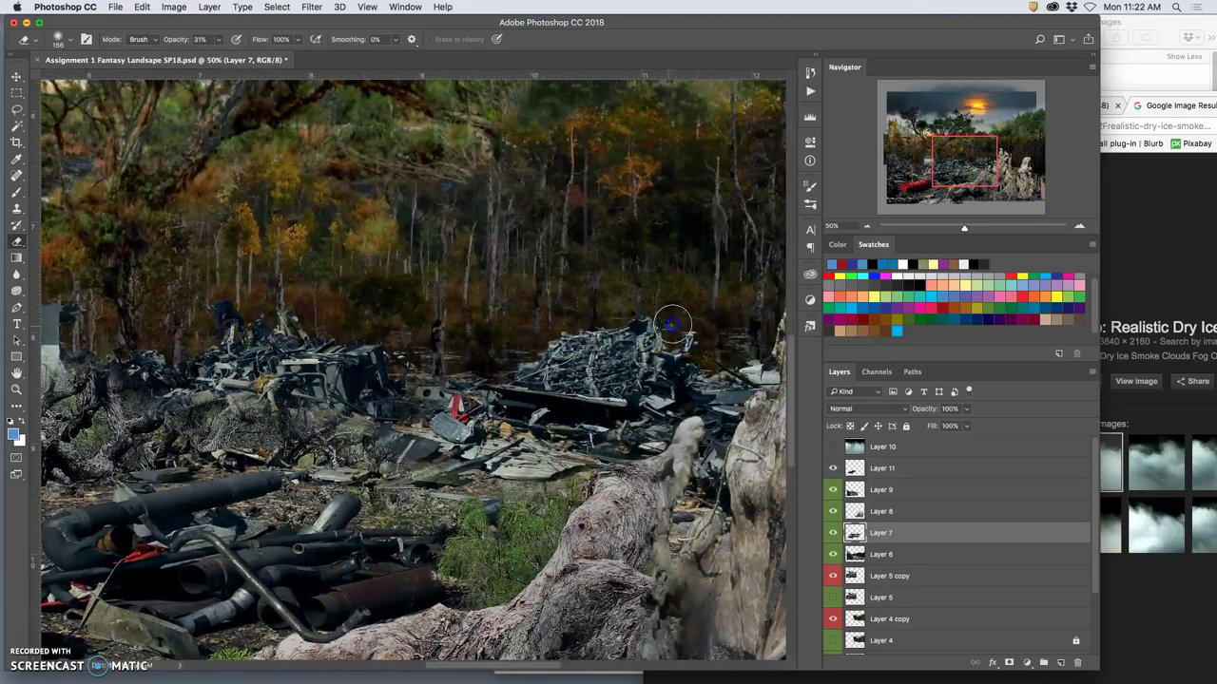
pyautogui.moveTo(697, 334); pyautogui.dragTo(706, 338)
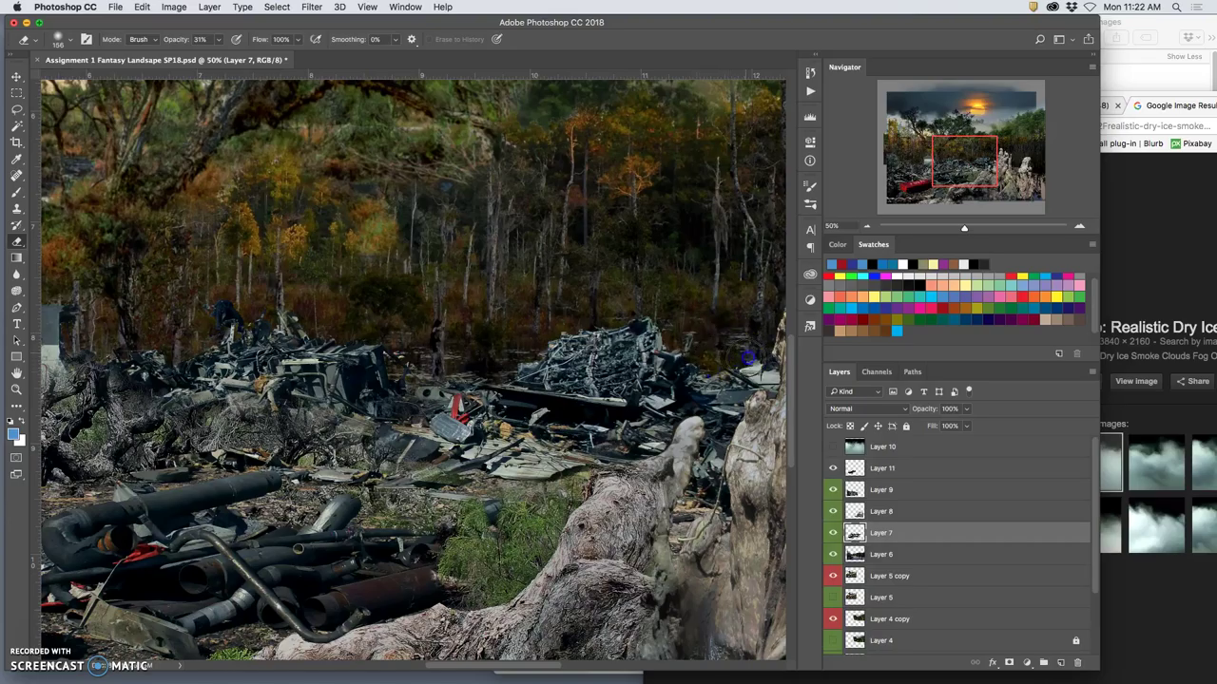
pyautogui.moveTo(760, 359); pyautogui.dragTo(656, 332)
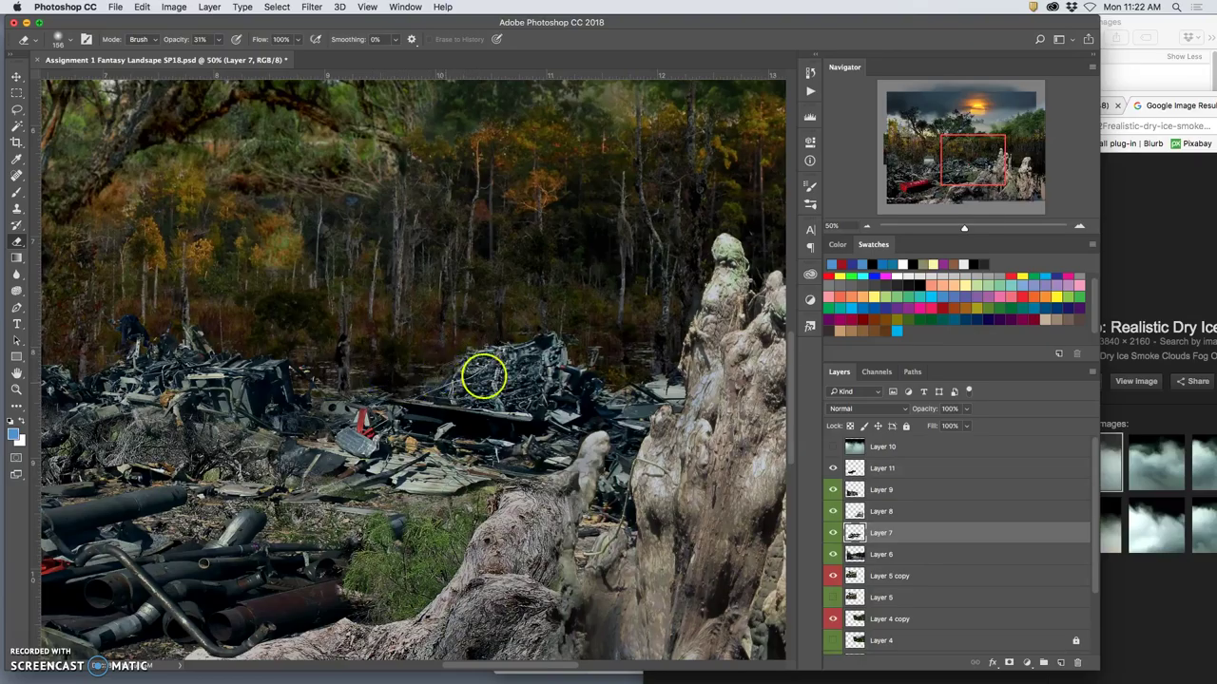
pyautogui.moveTo(310, 371); pyautogui.dragTo(322, 378)
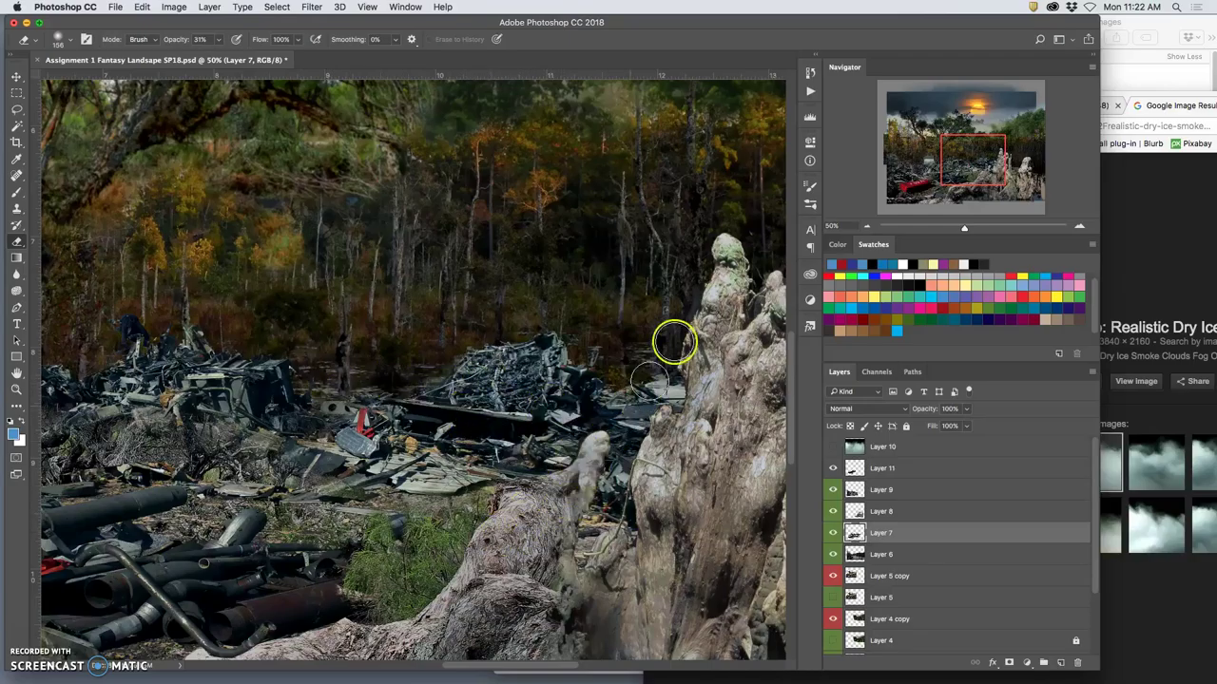
# Show the fog image on Layer 10 over the full composition, and switch to Chrome to view the p1790045-1.jpg mist photo.
pyautogui.press('super+minus')
pyautogui.press('super+minus')
pyautogui.scroll(-1, 480, 429)
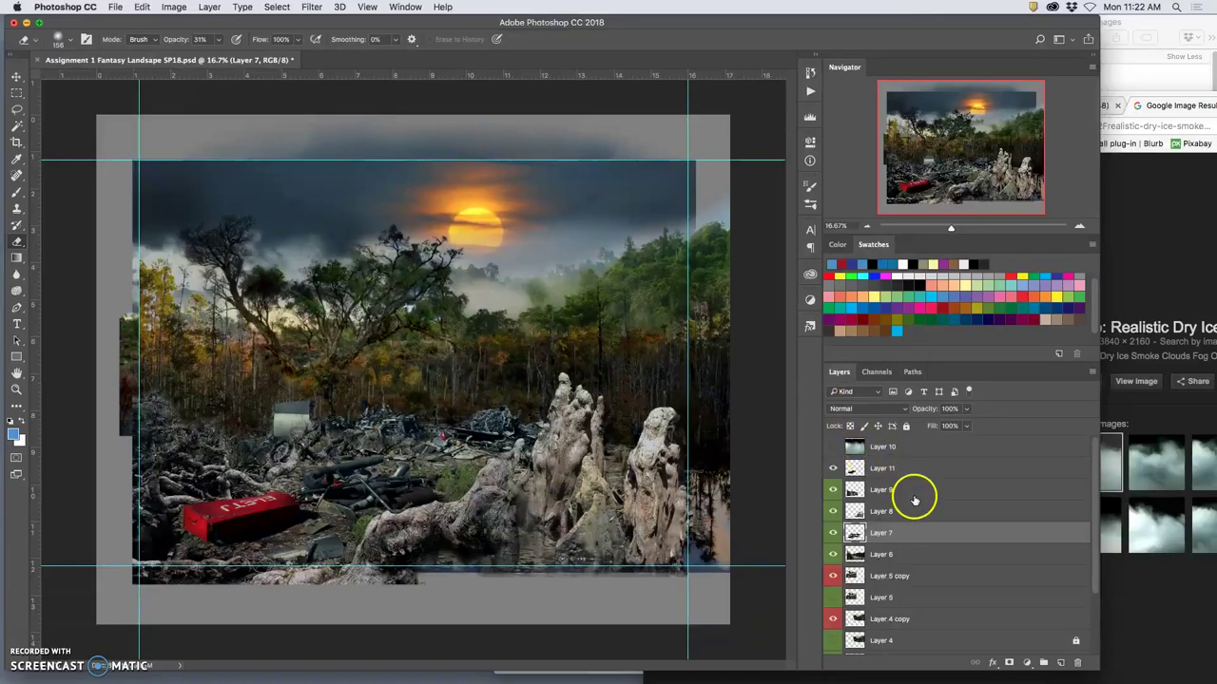
pyautogui.click(832, 448)
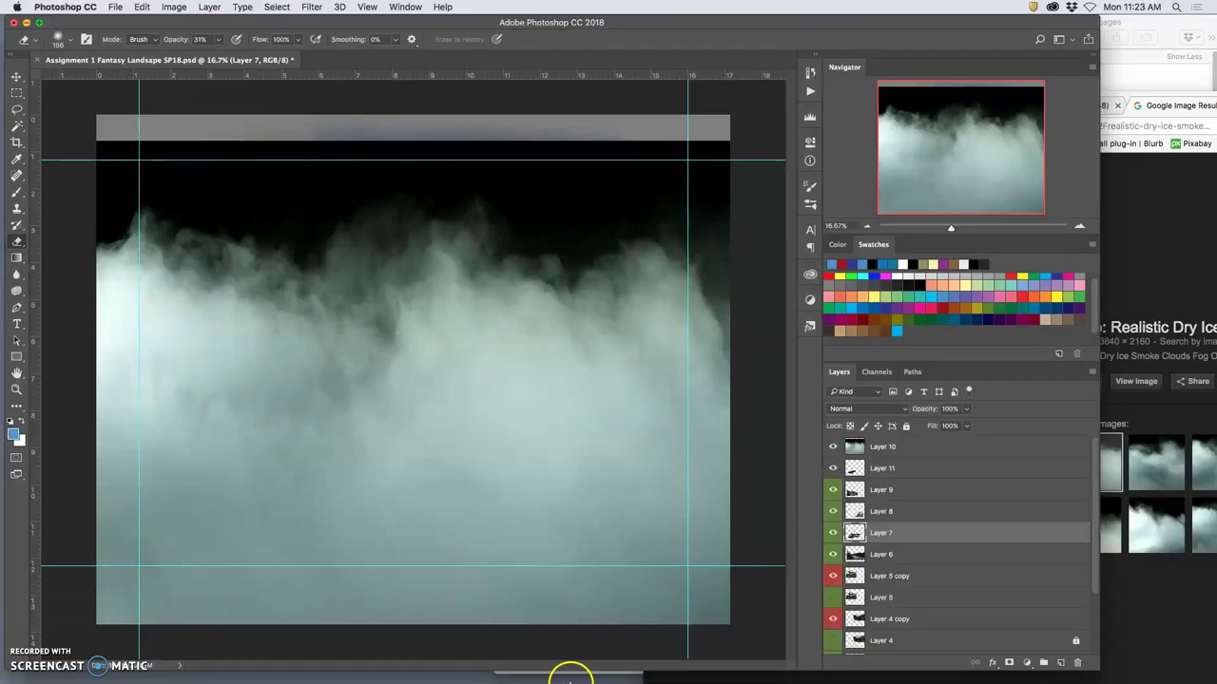
pyautogui.click(346, 659)
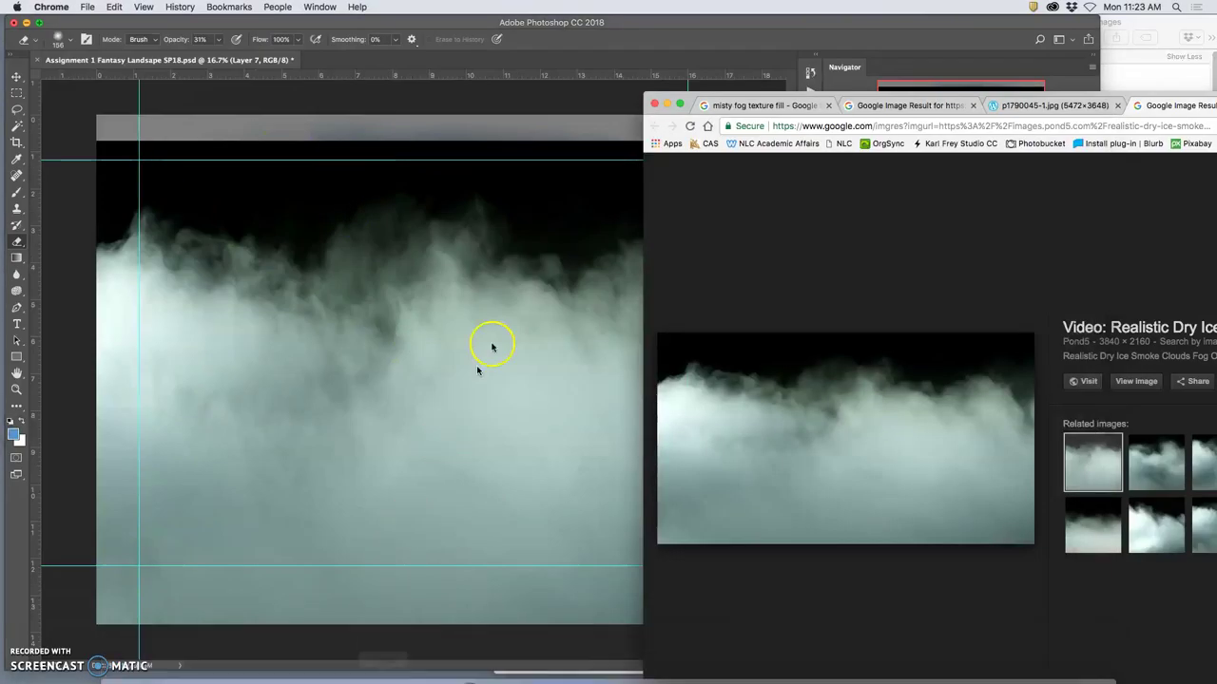
pyautogui.click(1046, 106)
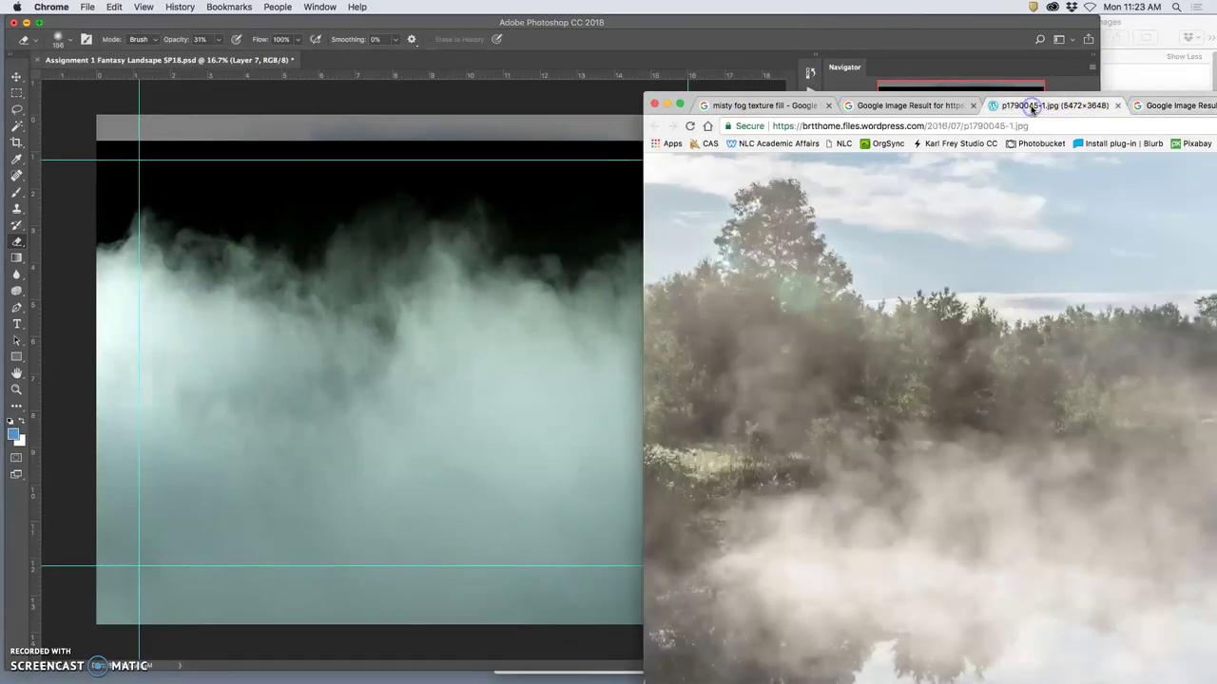
# Browse the misty fog texture fill image results and open a dry ice smoke fog picture in a separate browser tab.
pyautogui.click(934, 106)
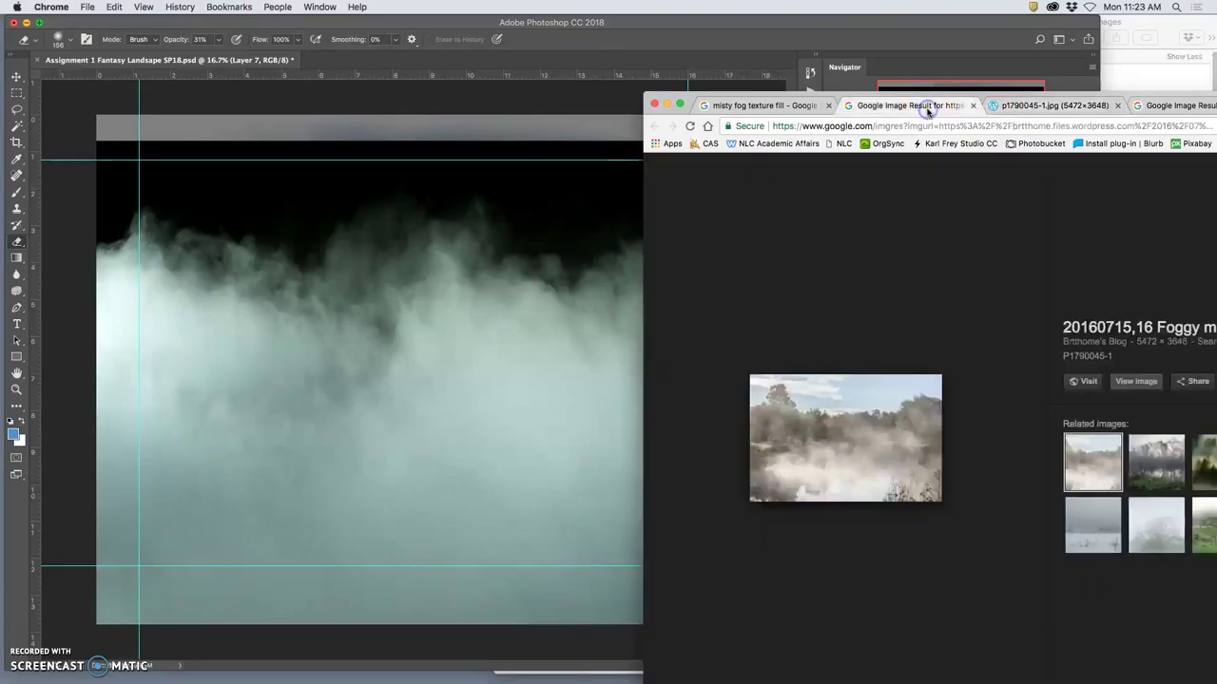
pyautogui.click(813, 107)
pyautogui.moveTo(1122, 98); pyautogui.dragTo(912, 42)
pyautogui.scroll(5, 958, 400)
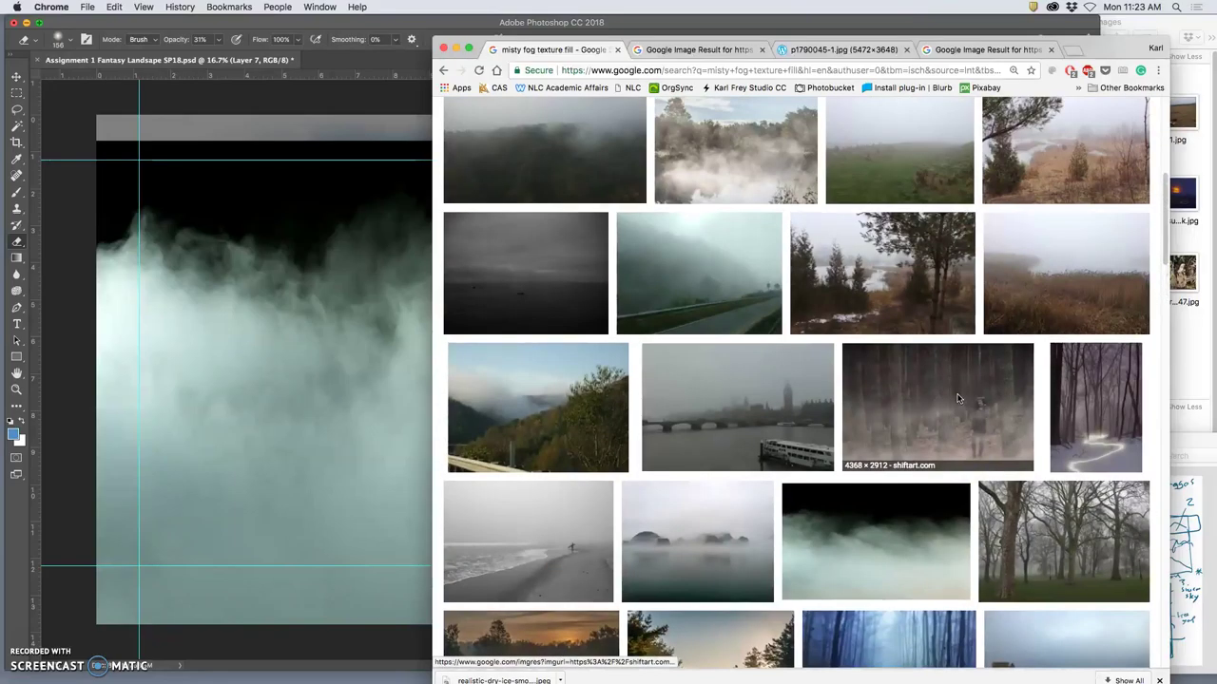
pyautogui.scroll(-5, 958, 399)
pyautogui.rightClick(906, 272)
pyautogui.click(907, 273)
# Get the full-size image of the low dry ice smoke bank and bring it into the fantasy landscape document in Photoshop.
pyautogui.scroll(-5, 984, 447)
pyautogui.scroll(-12, 979, 448)
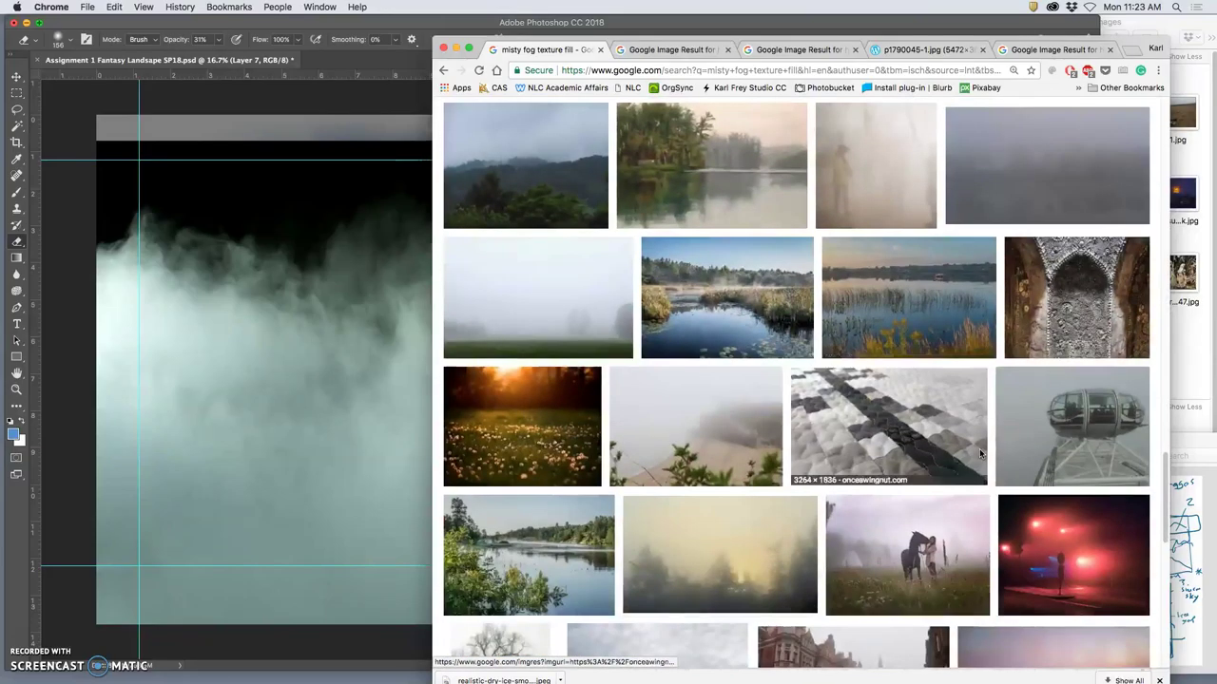
pyautogui.scroll(-8, 979, 448)
pyautogui.click(1049, 48)
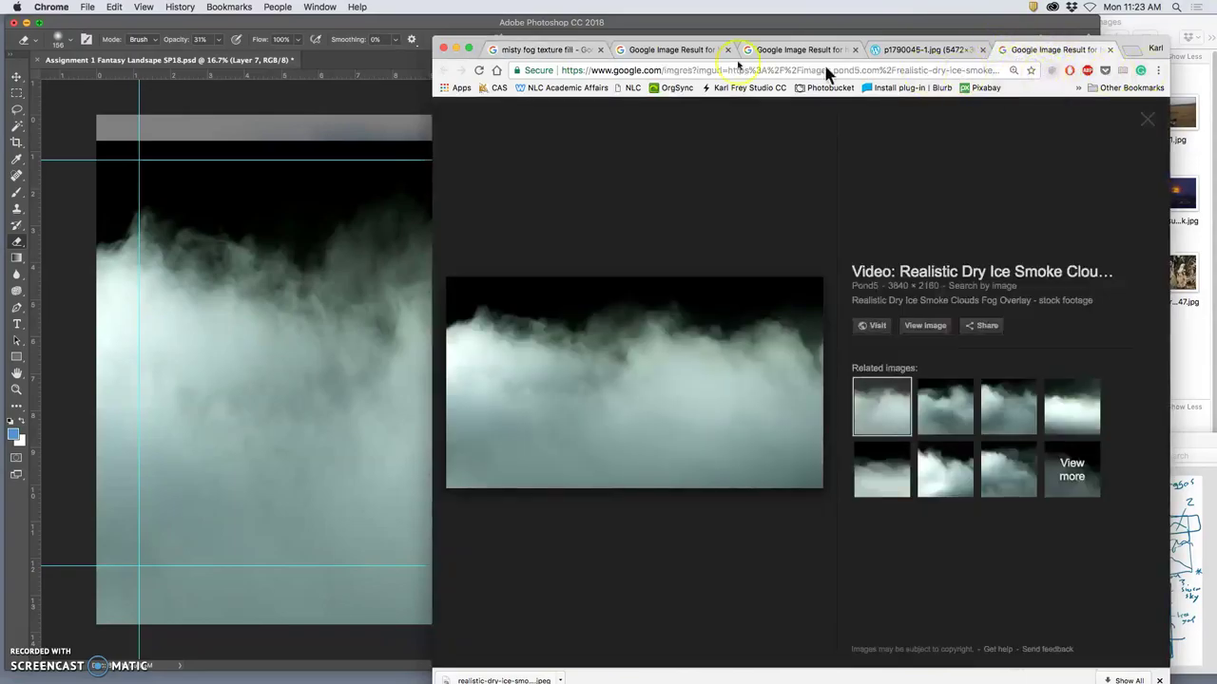
pyautogui.click(660, 48)
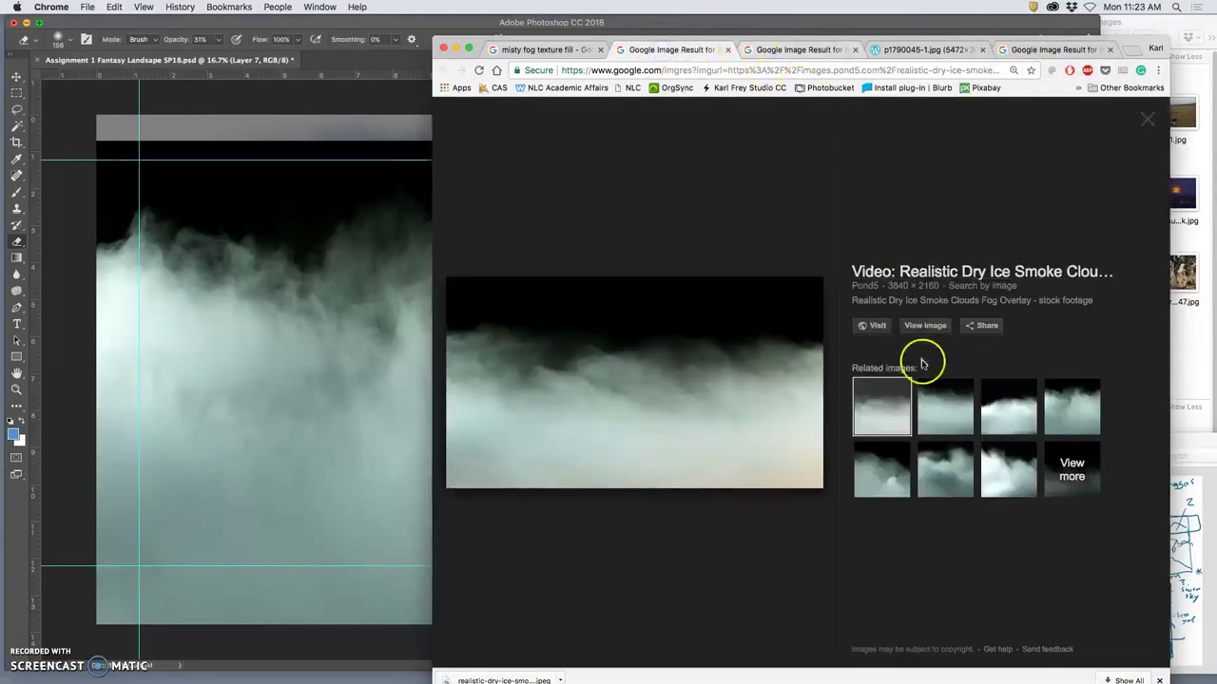
pyautogui.click(924, 325)
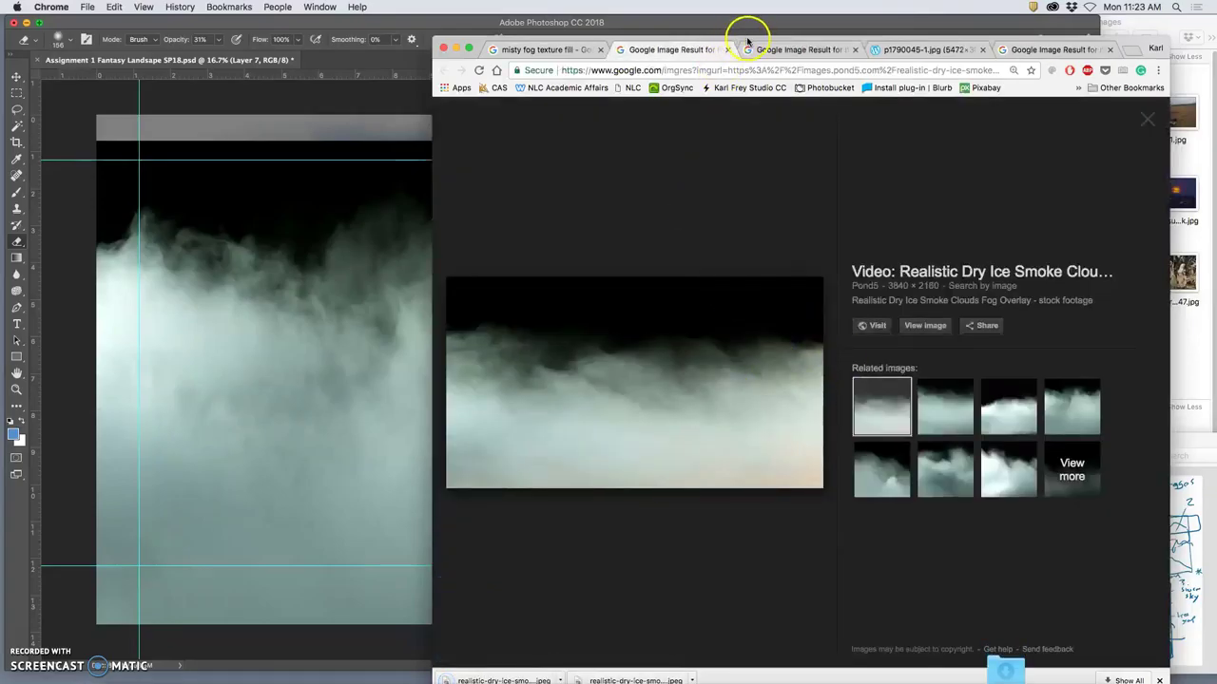
pyautogui.moveTo(746, 43); pyautogui.dragTo(966, 38)
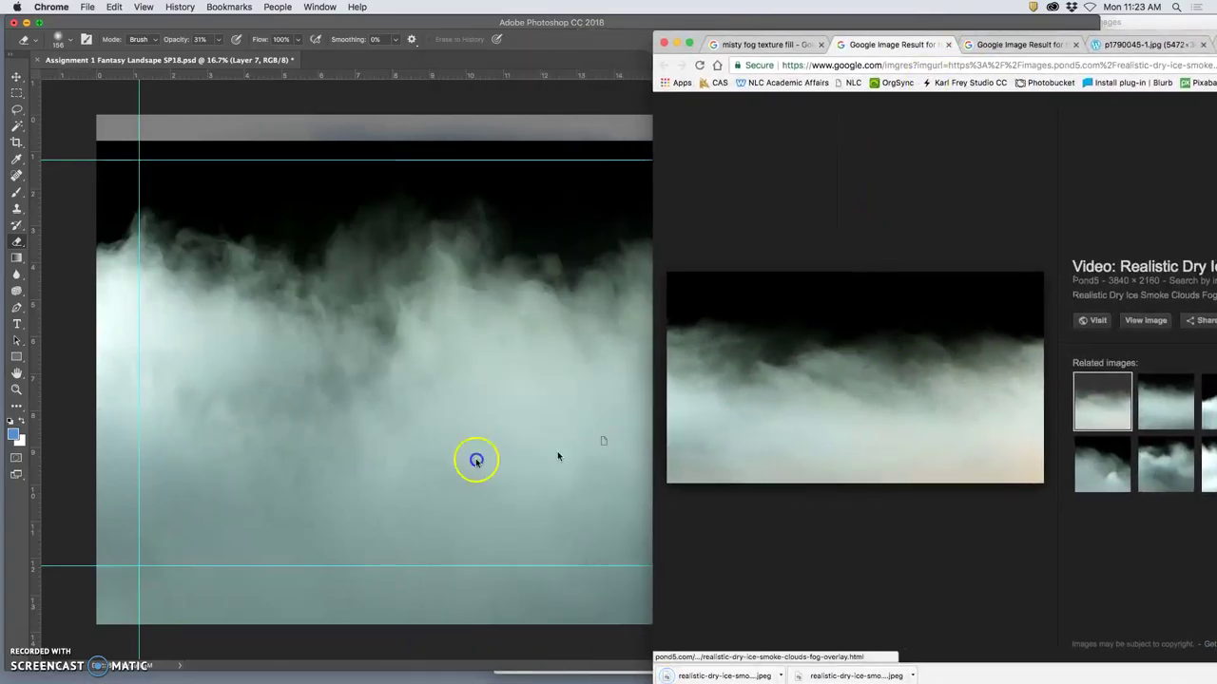
pyautogui.click(329, 449)
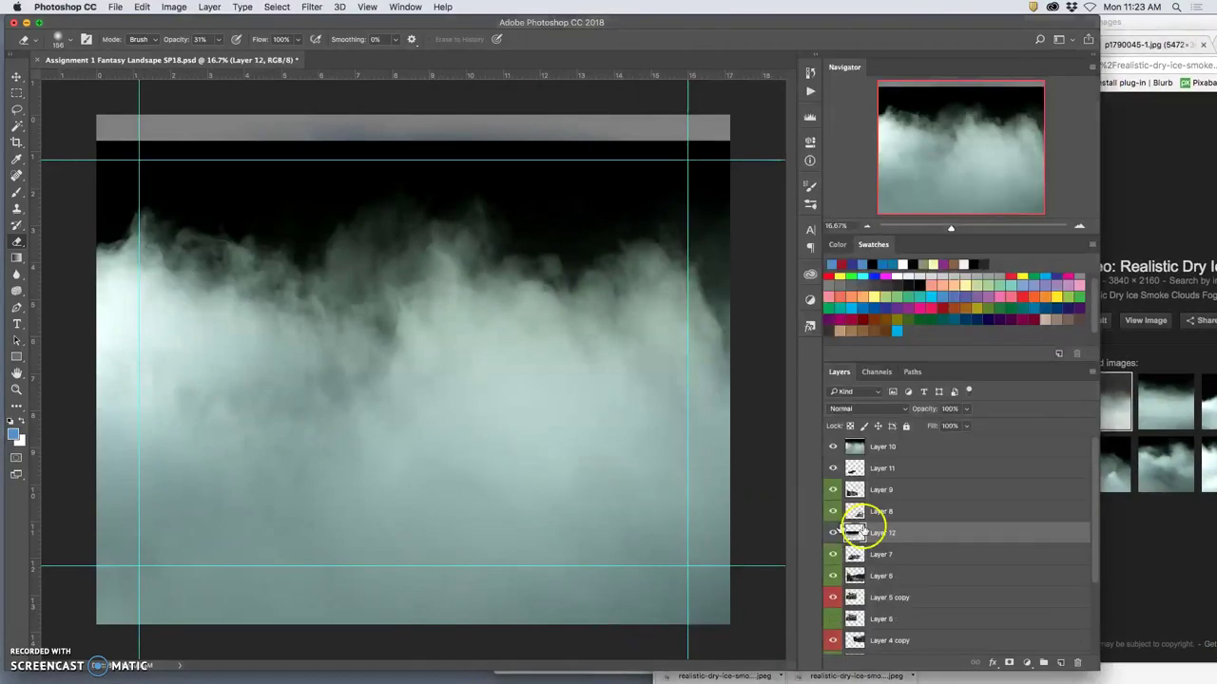
# Place Layer 12 above Layer 10, hide Layer 10, and stretch the new fog to about 147% width and 123% height.
pyautogui.moveTo(923, 532); pyautogui.dragTo(912, 439)
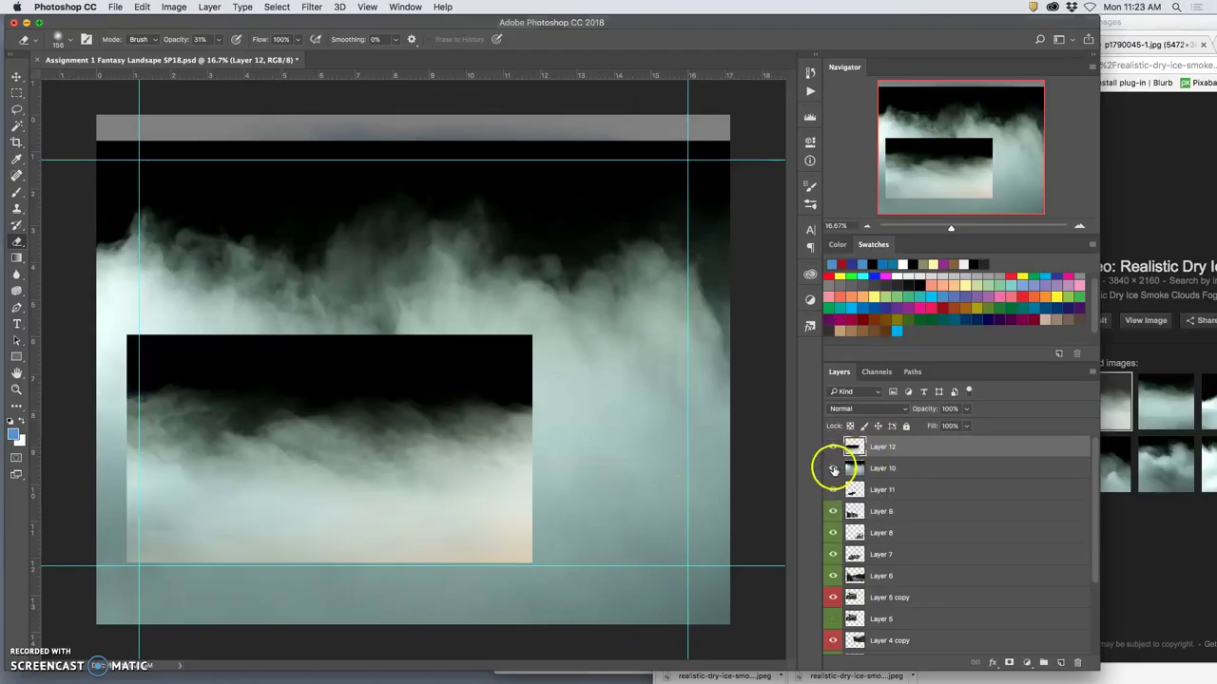
pyautogui.click(833, 468)
pyautogui.press('super+t')
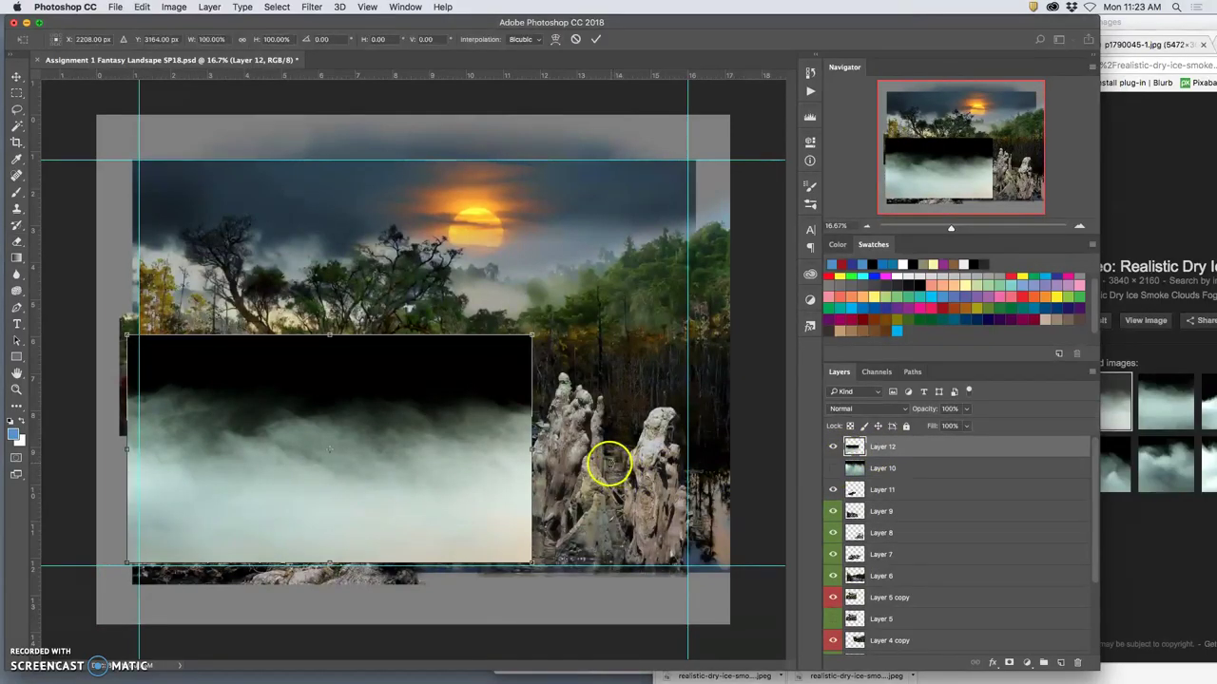
pyautogui.moveTo(530, 563); pyautogui.dragTo(723, 615)
# Warp the fog on Layer 12 into a wavy bank that rises on the left and slopes down to the right.
pyautogui.rightClick(528, 506)
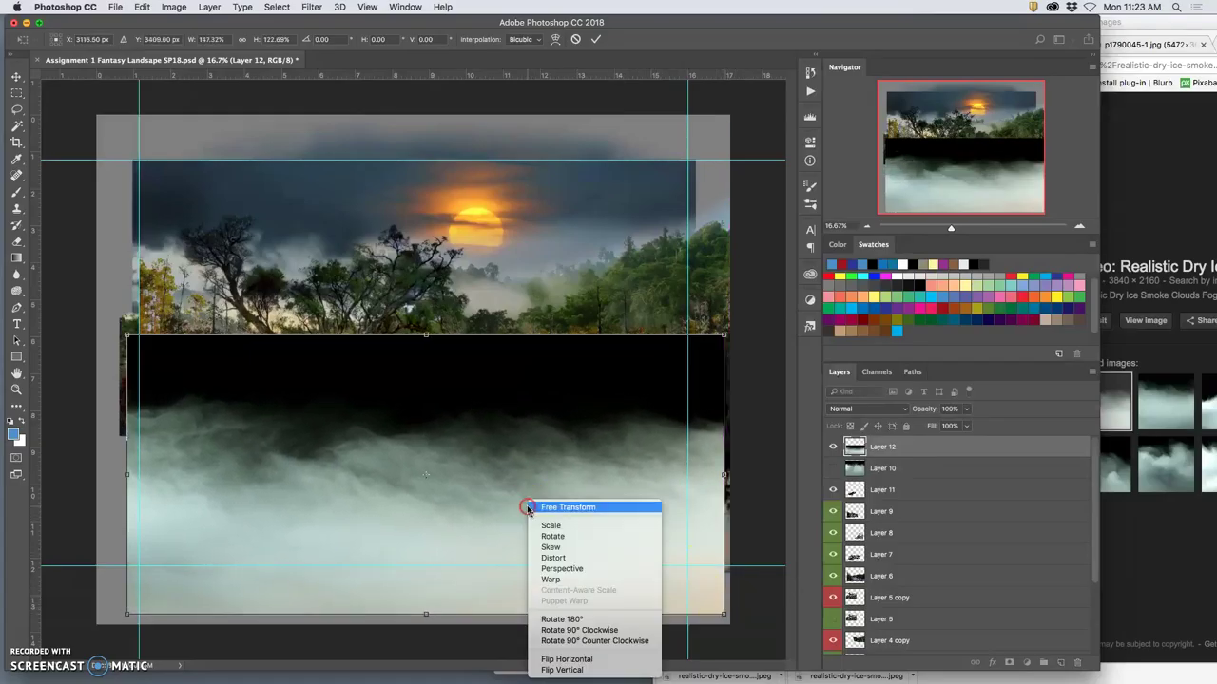
pyautogui.click(554, 578)
pyautogui.moveTo(455, 461); pyautogui.dragTo(454, 494)
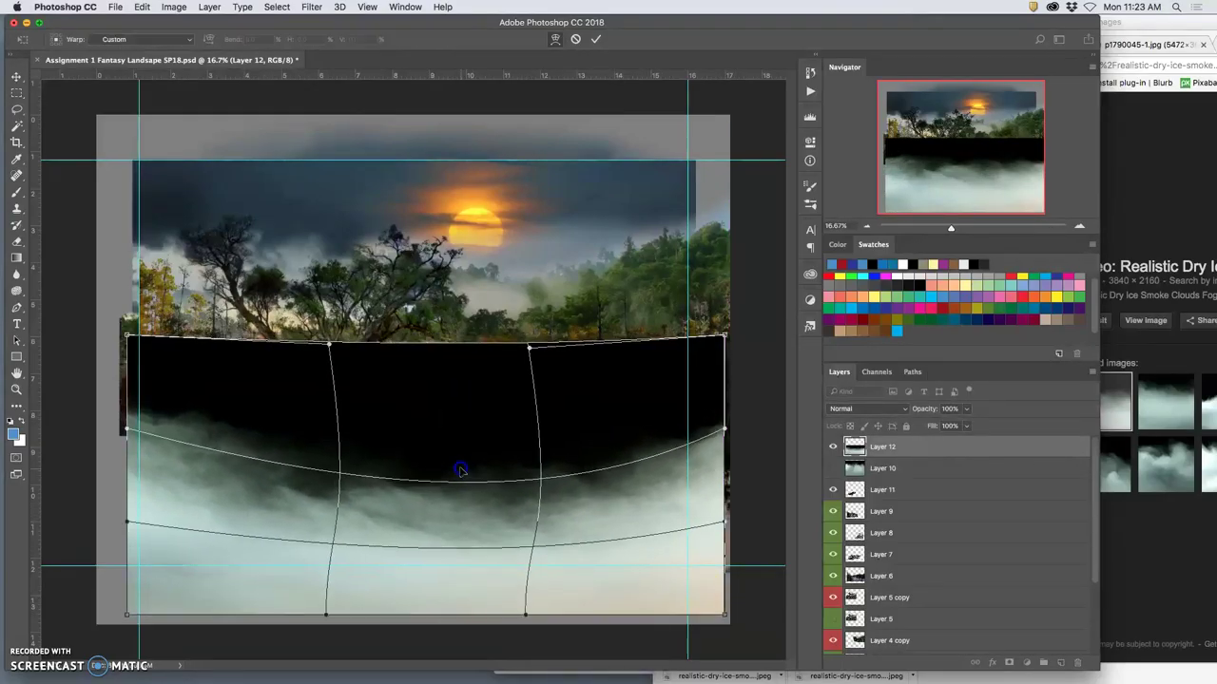
pyautogui.moveTo(263, 406); pyautogui.dragTo(215, 327)
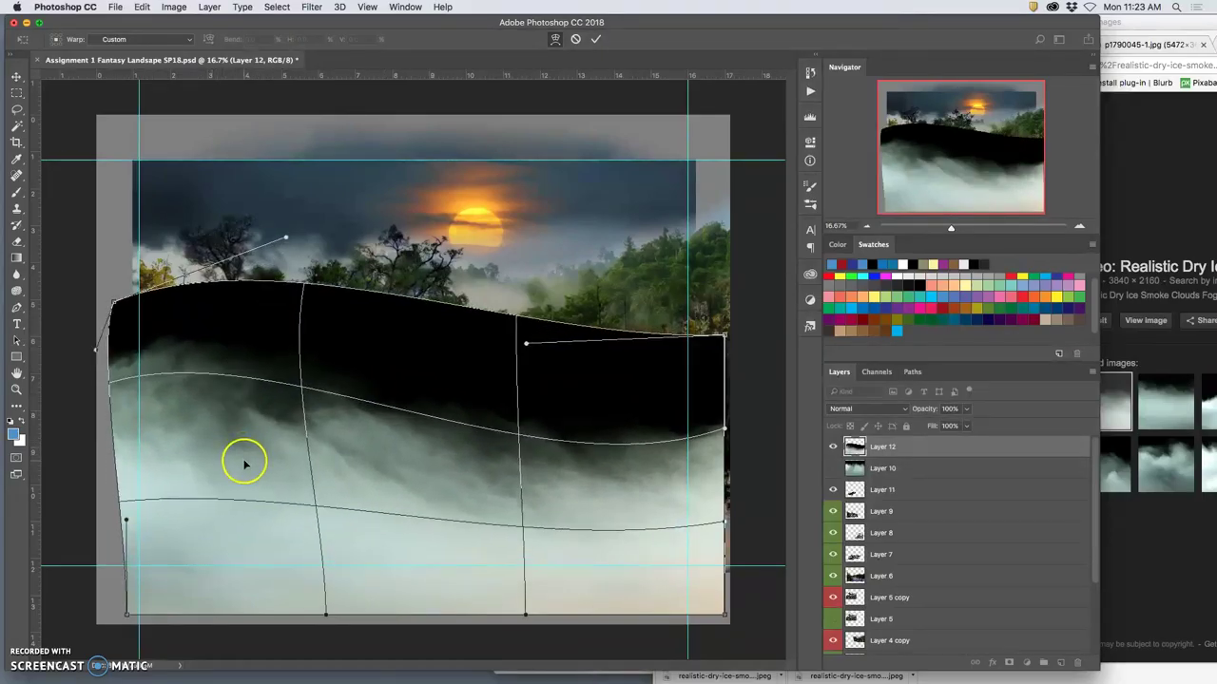
pyautogui.moveTo(236, 472); pyautogui.dragTo(331, 425)
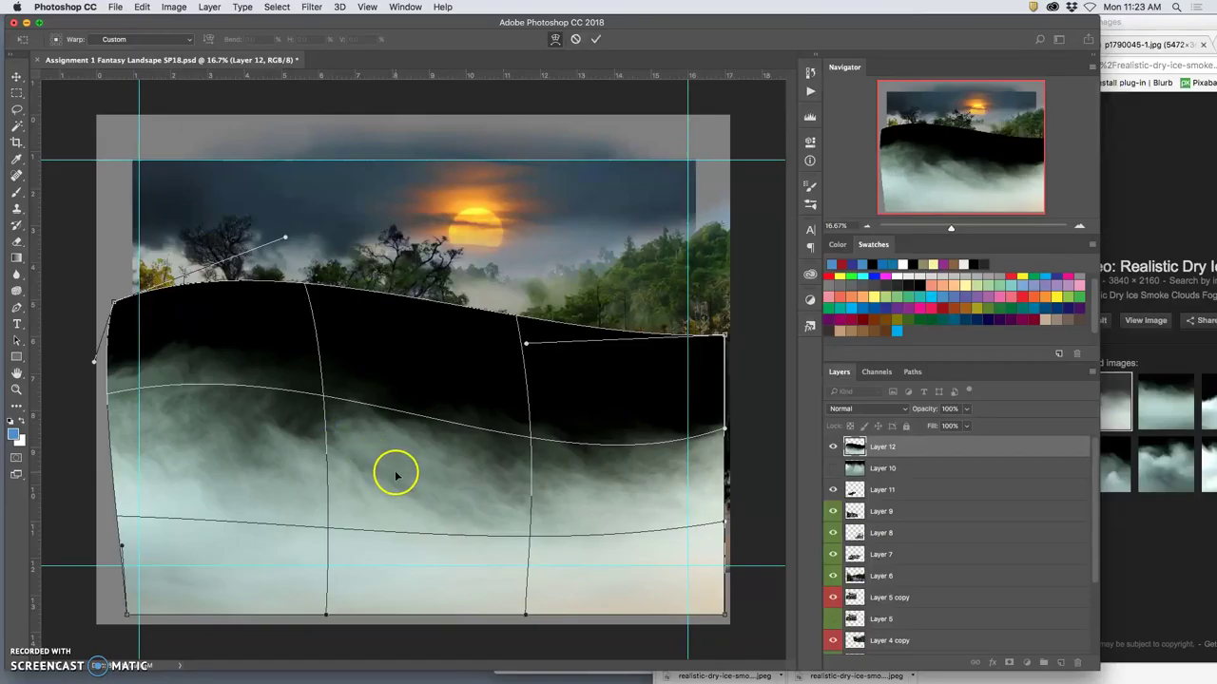
pyautogui.press('Return')
# Select the black area above the fog on Layer 12 with the Magic Wand at tolerance 32, delete it and deselect.
pyautogui.press('e')
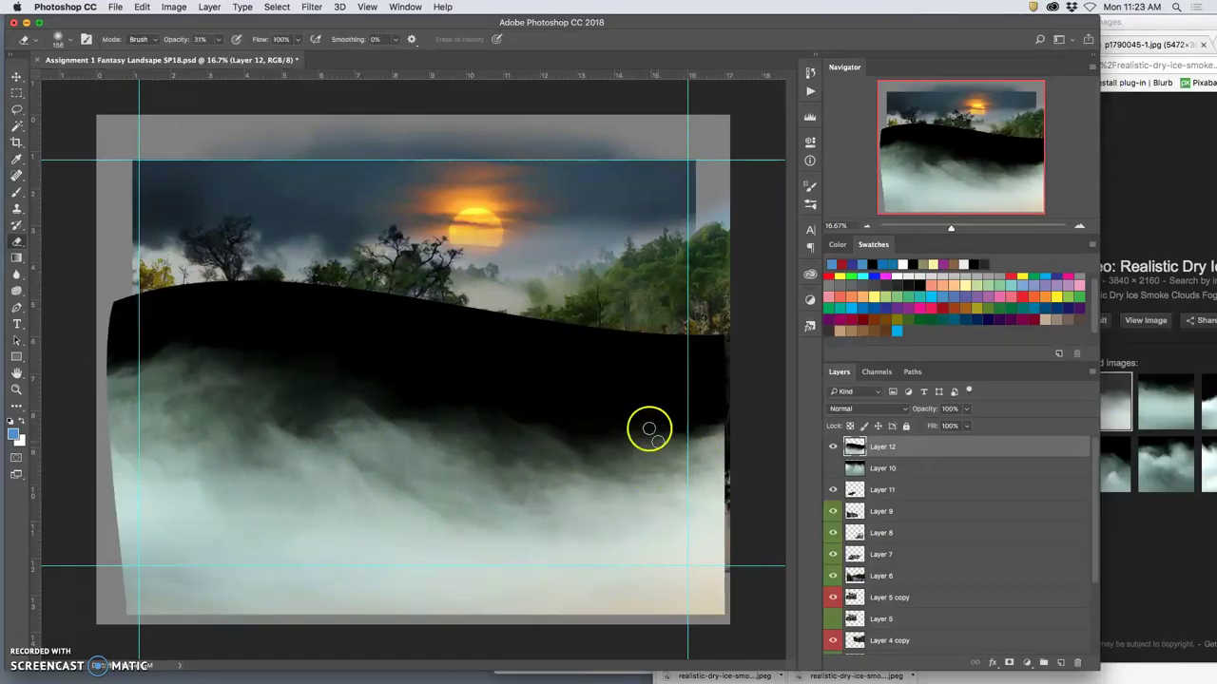
pyautogui.click(16, 125)
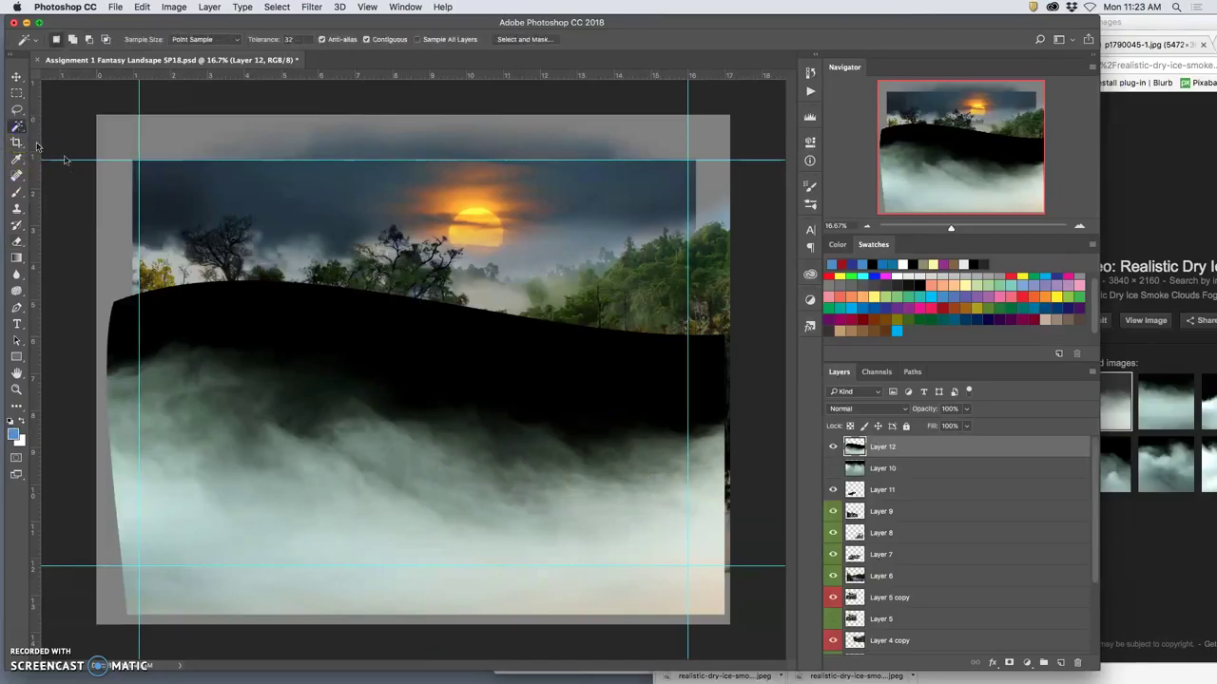
pyautogui.click(367, 315)
pyautogui.press('Delete')
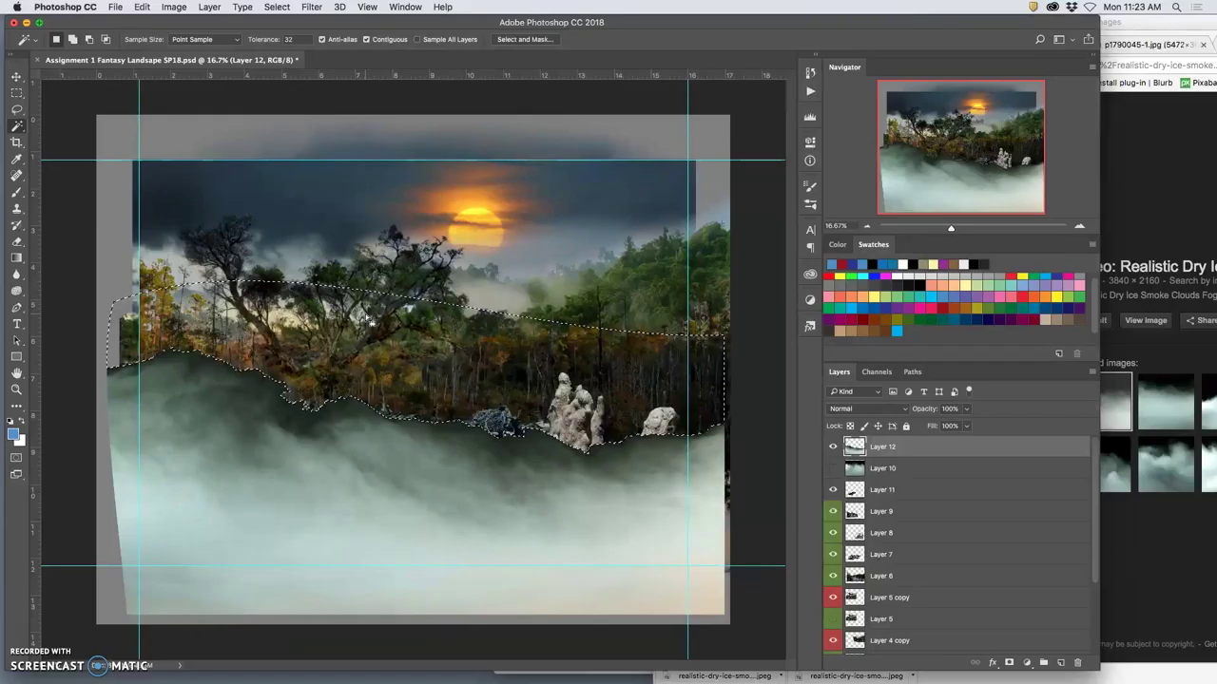
pyautogui.press('super+d')
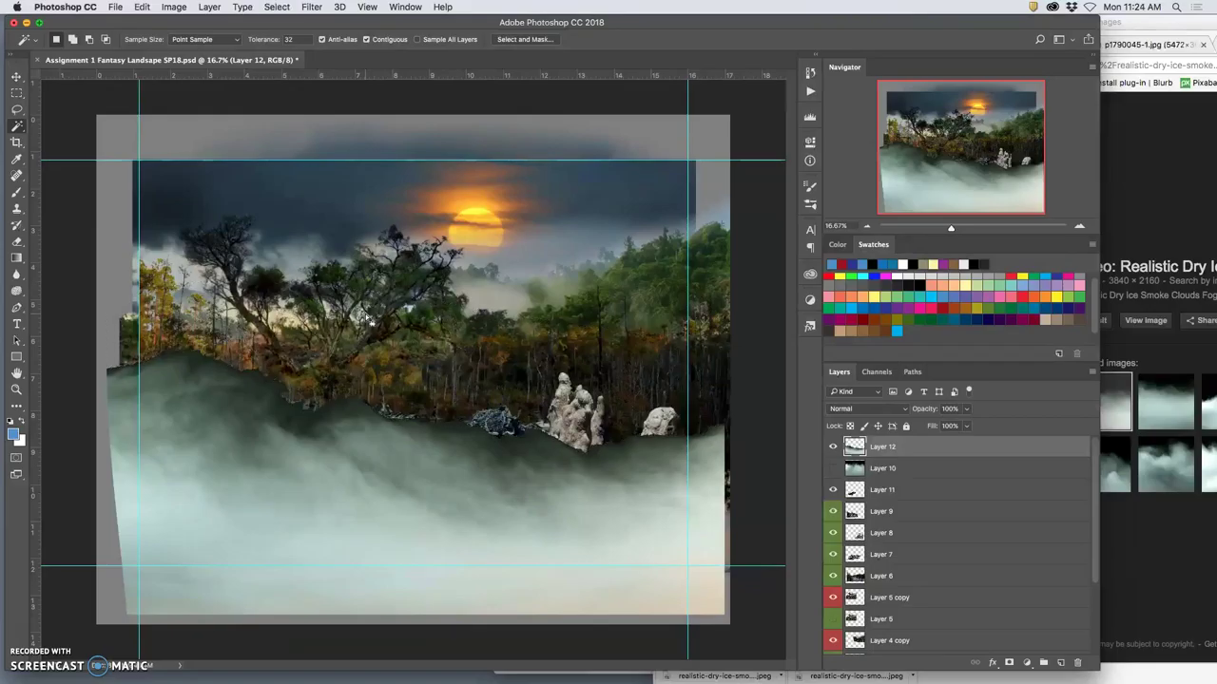
# Soften the upper edge of the fog on Layer 12 with a 2120 px soft eraser at 100% opacity.
pyautogui.click(16, 241)
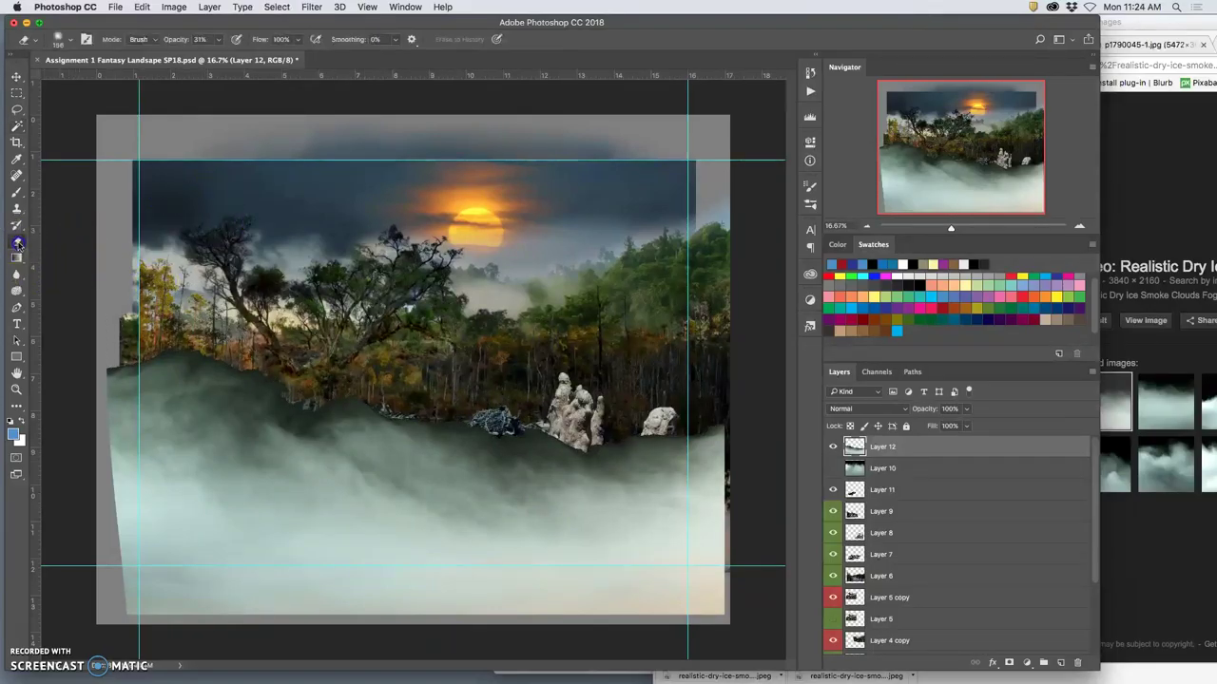
pyautogui.click(220, 42)
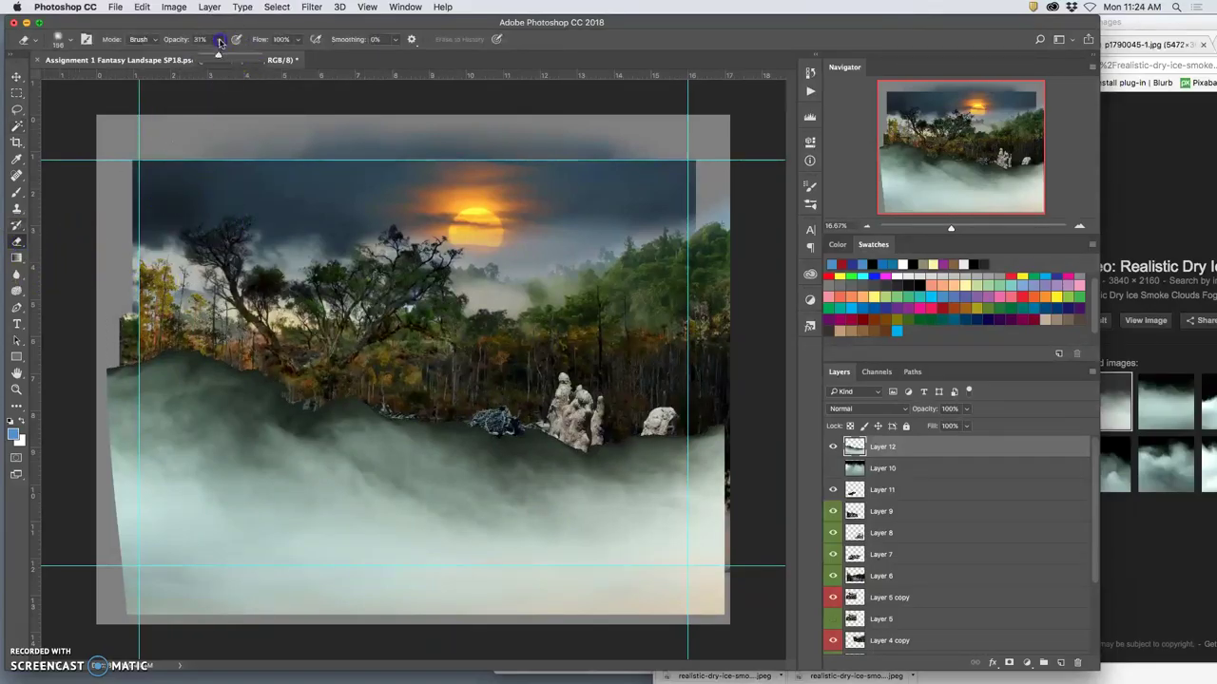
pyautogui.click(70, 41)
pyautogui.click(144, 78)
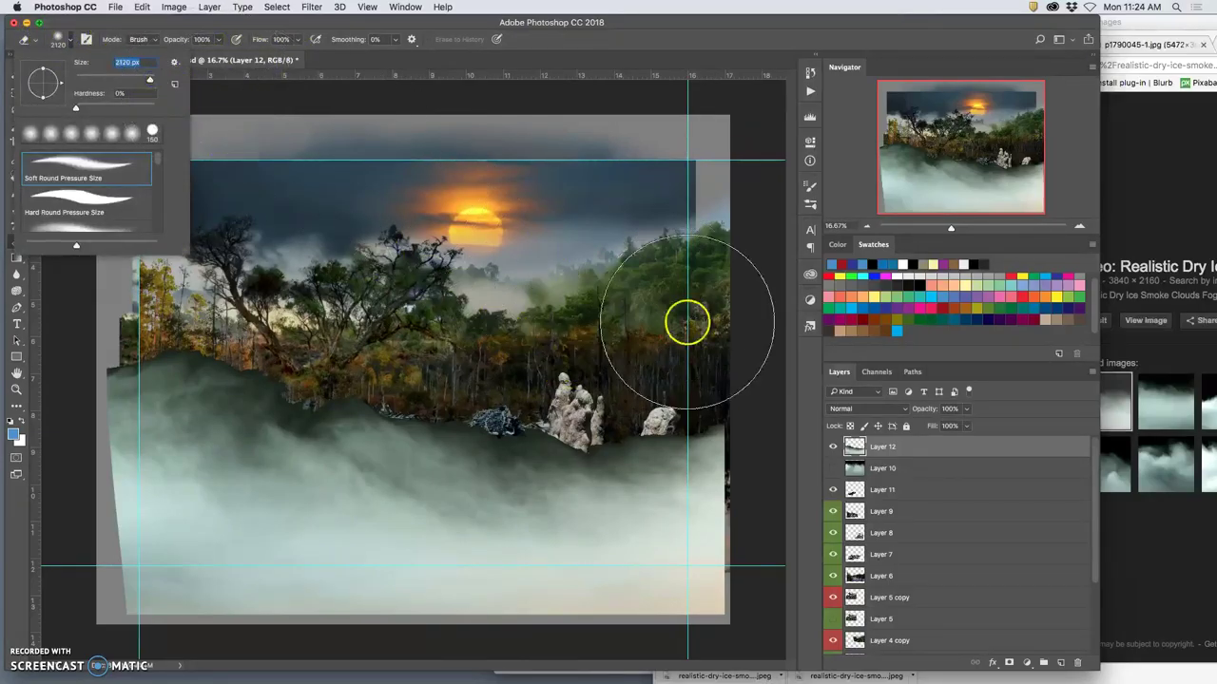
pyautogui.moveTo(685, 344)
pyautogui.mouseDown()
pyautogui.moveTo(653, 365)
pyautogui.moveTo(586, 375)
pyautogui.moveTo(566, 363)
pyautogui.mouseUp()
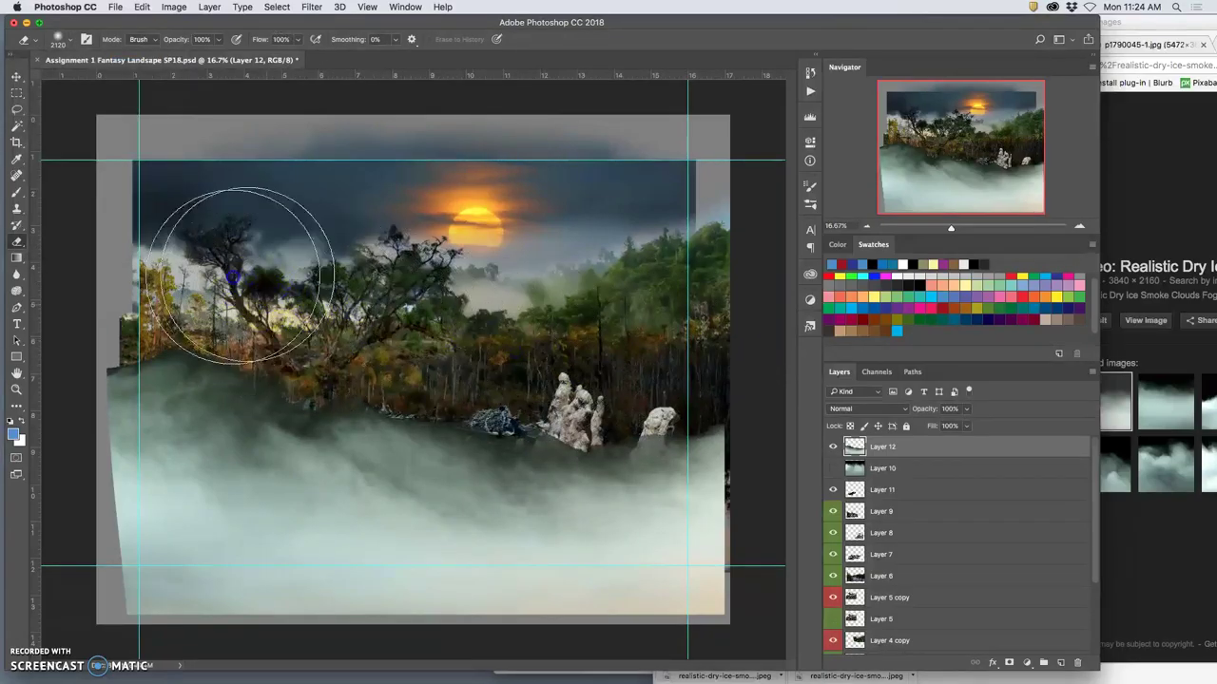
pyautogui.moveTo(305, 295)
pyautogui.mouseDown()
pyautogui.moveTo(308, 336)
pyautogui.moveTo(412, 319)
pyautogui.moveTo(470, 354)
pyautogui.moveTo(646, 360)
pyautogui.mouseUp()
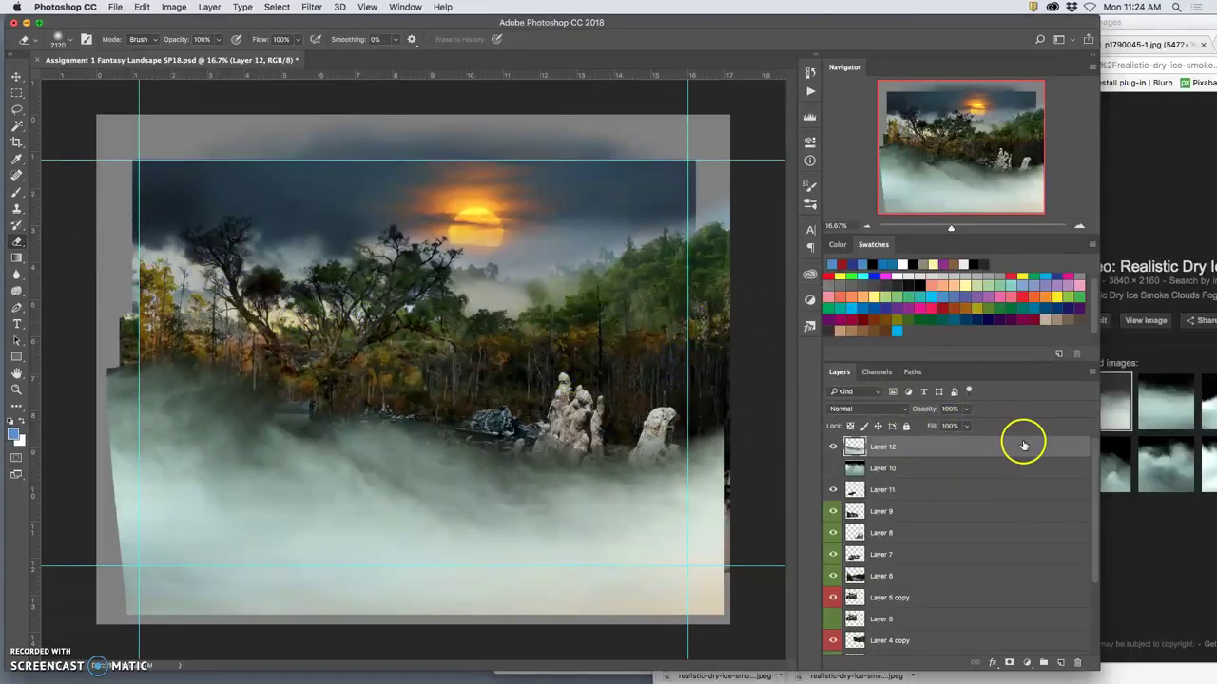
# Set Layer 12 to 63% opacity and Soft Light blending, and toggle its visibility to compare the effect.
pyautogui.moveTo(967, 425); pyautogui.dragTo(940, 433)
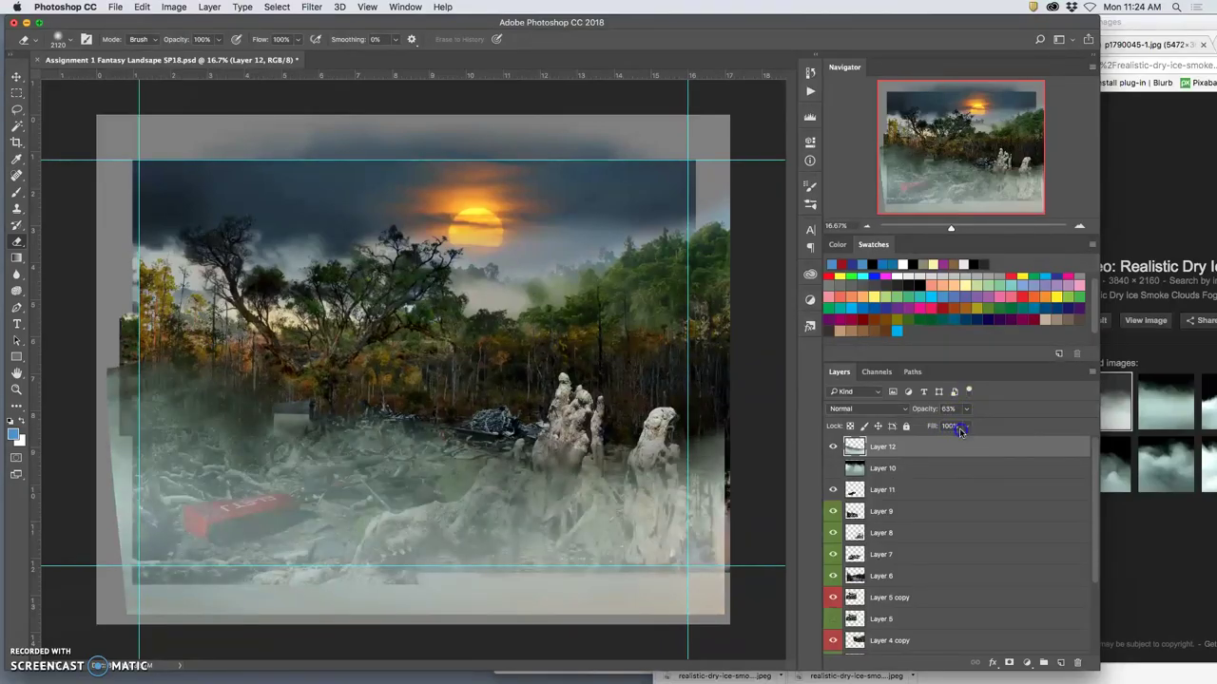
pyautogui.click(890, 408)
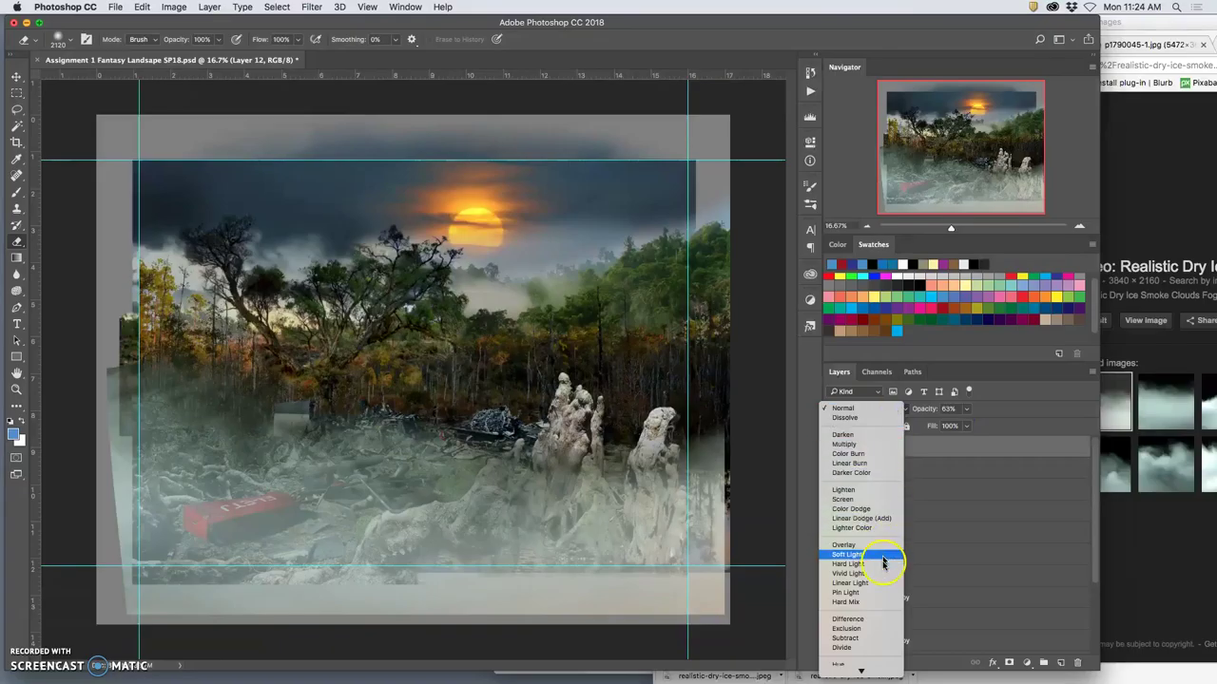
pyautogui.click(847, 554)
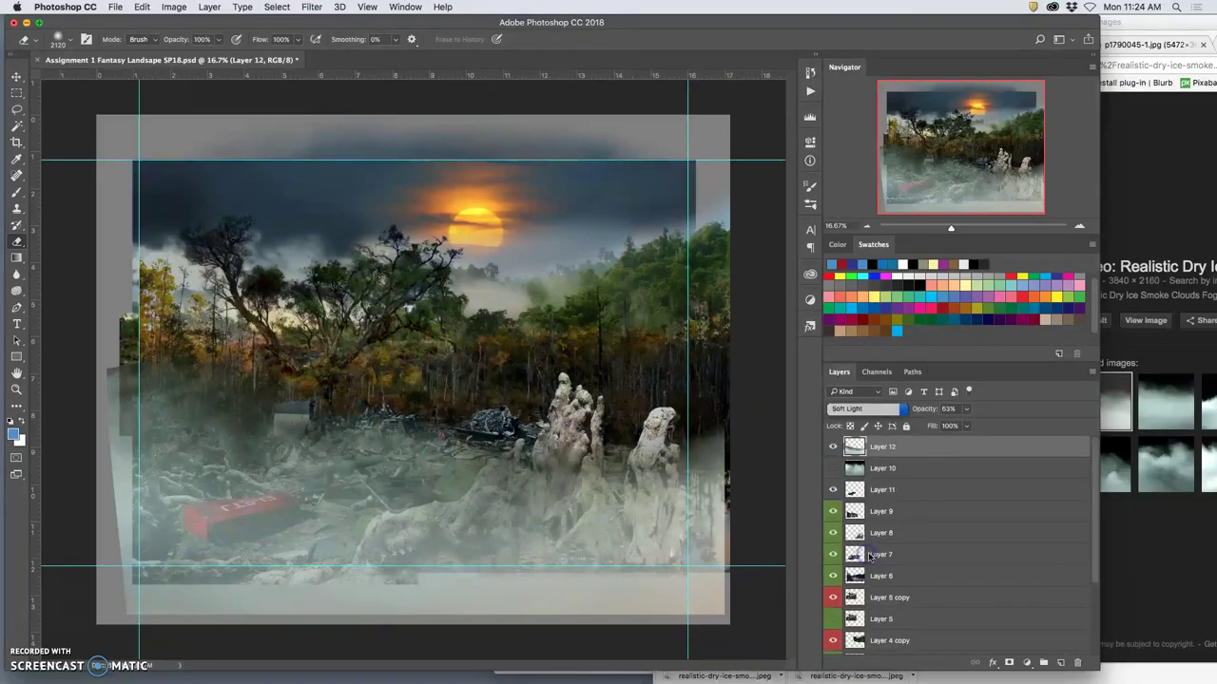
pyautogui.click(834, 446)
pyautogui.click(835, 447)
pyautogui.click(834, 446)
pyautogui.click(834, 447)
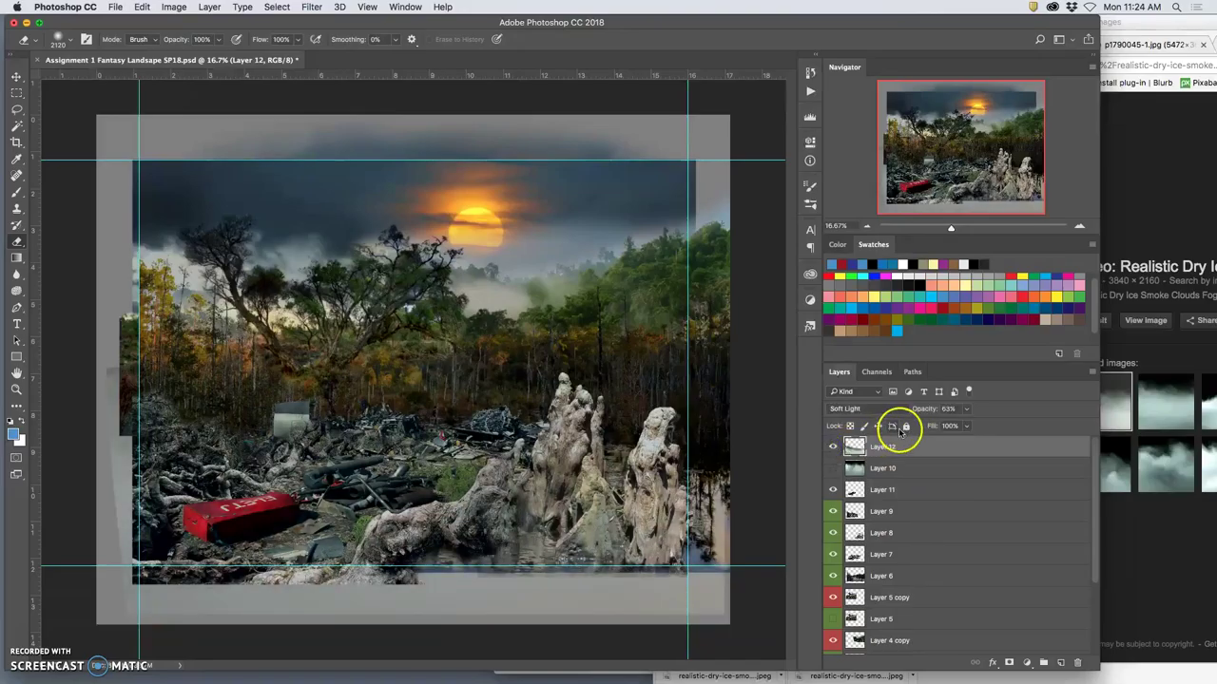
# Duplicate Layer 12 and set the copy's blend mode to Normal.
pyautogui.click(970, 410)
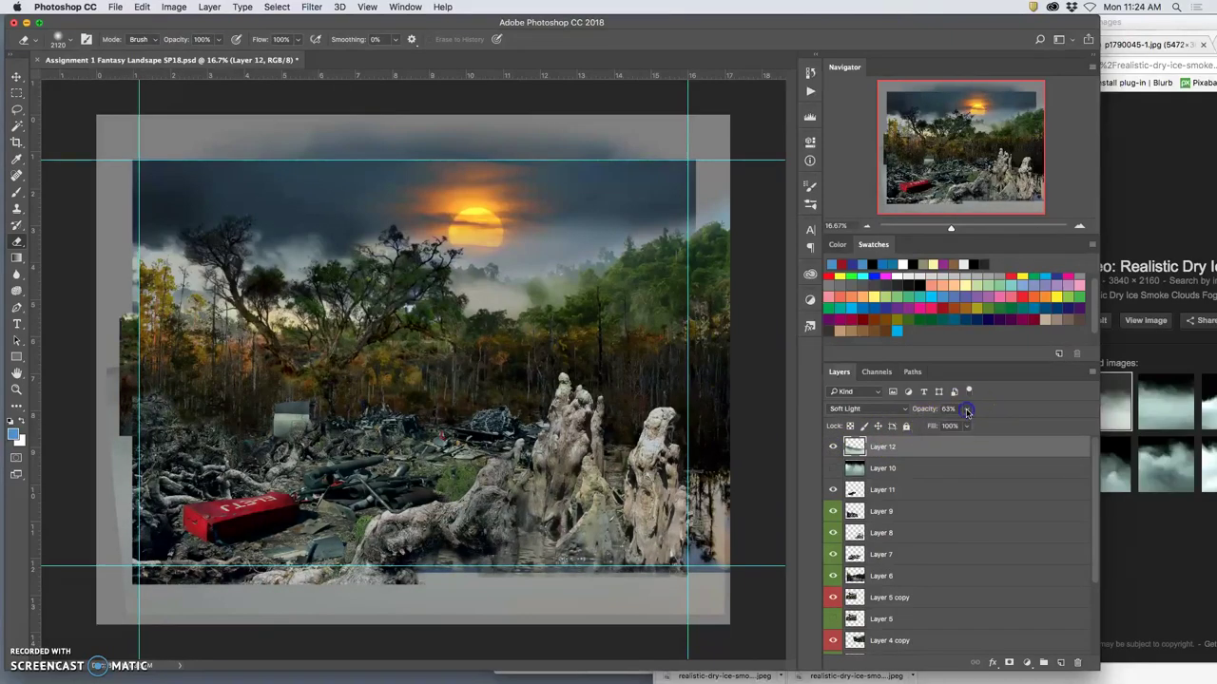
pyautogui.press('super+j')
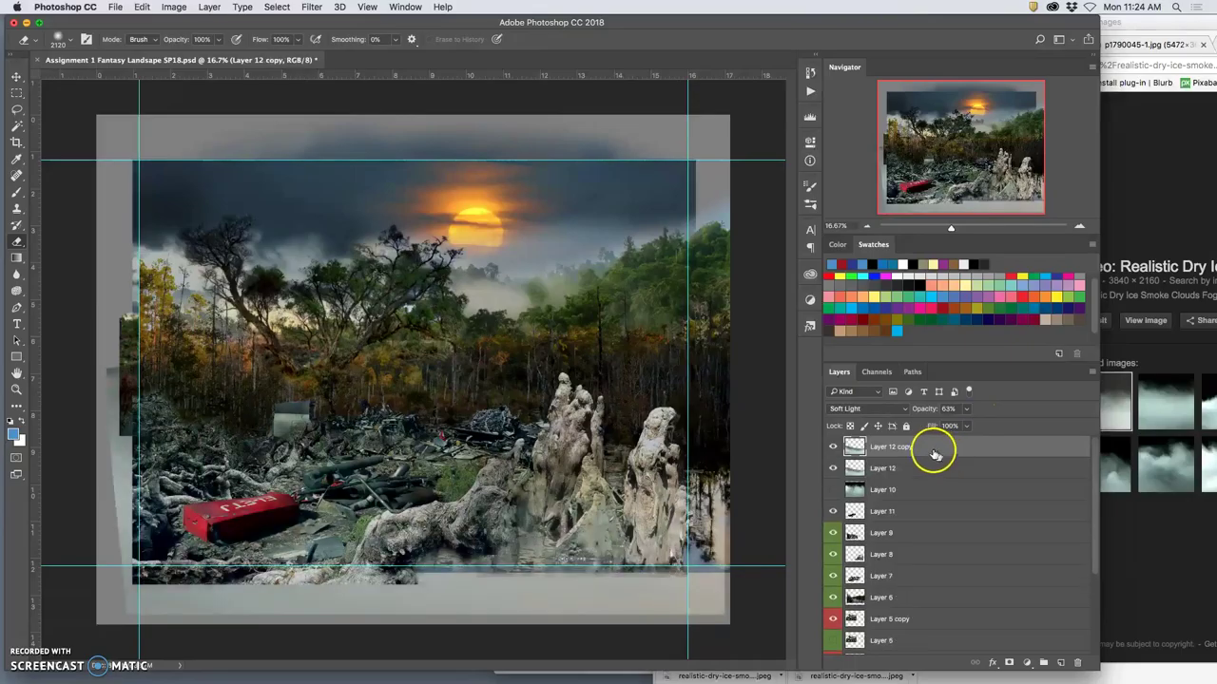
pyautogui.click(870, 411)
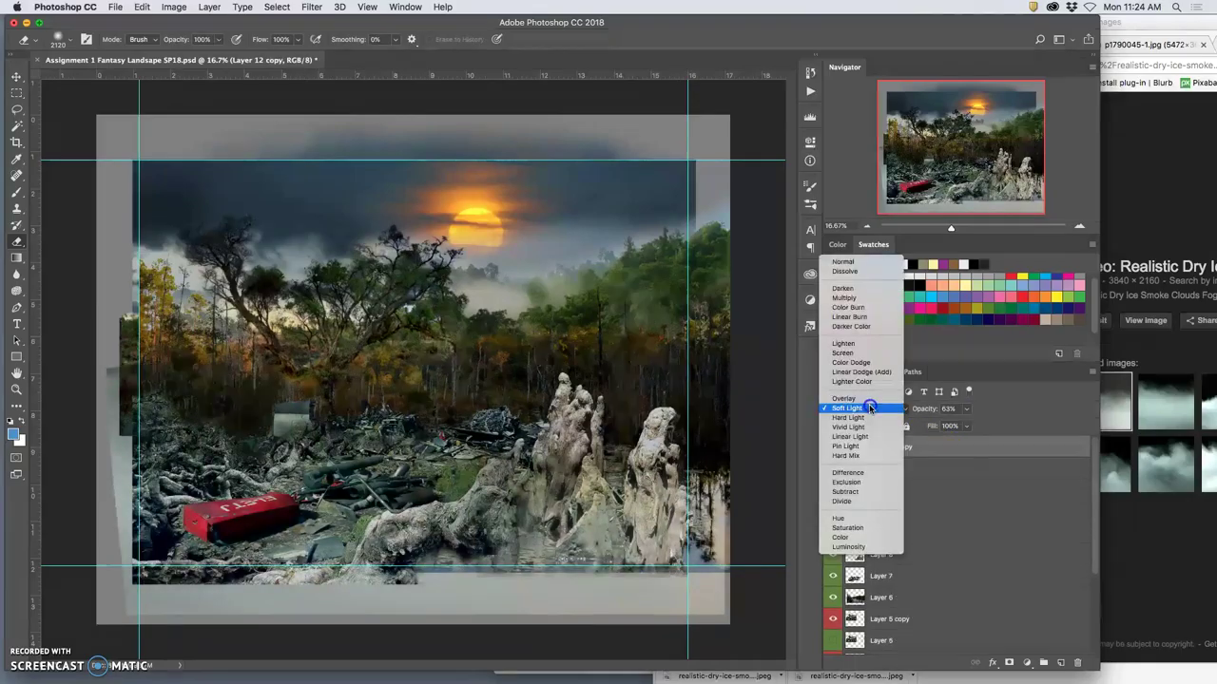
pyautogui.click(857, 256)
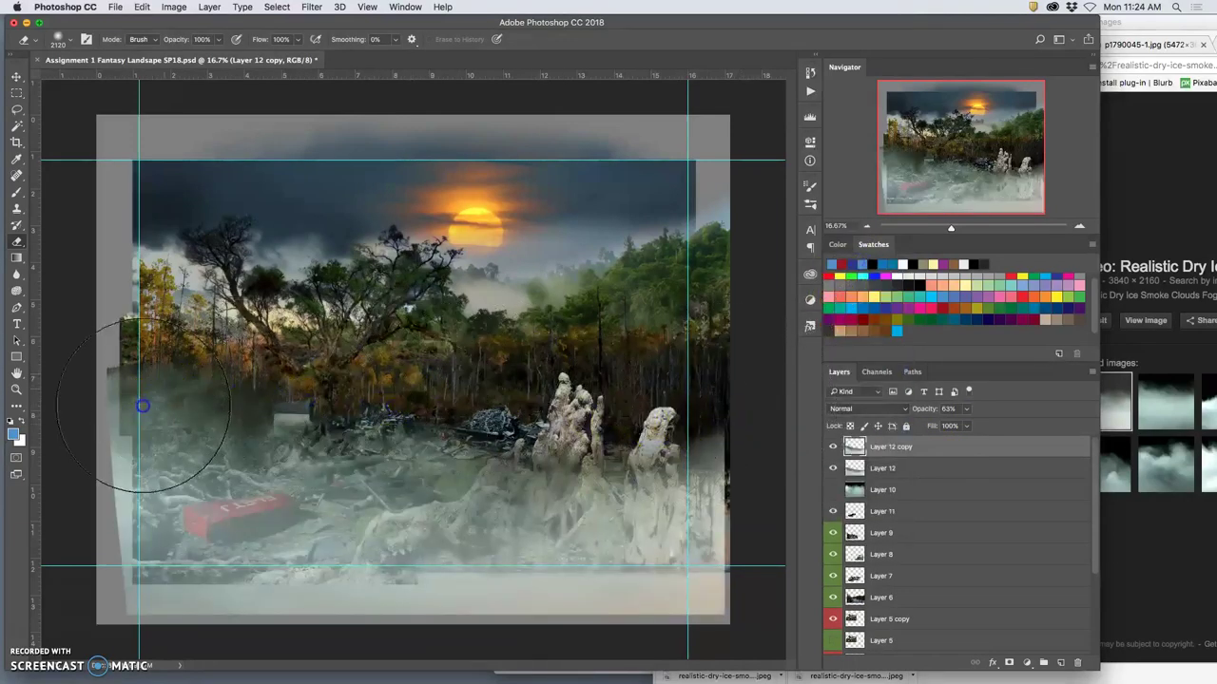
# Erase the fog on Layer 12 copy over the debris, red box and roots, keeping wisps along the lower and right edges.
pyautogui.moveTo(130, 413)
pyautogui.mouseDown()
pyautogui.moveTo(153, 430)
pyautogui.moveTo(215, 429)
pyautogui.moveTo(229, 486)
pyautogui.mouseUp()
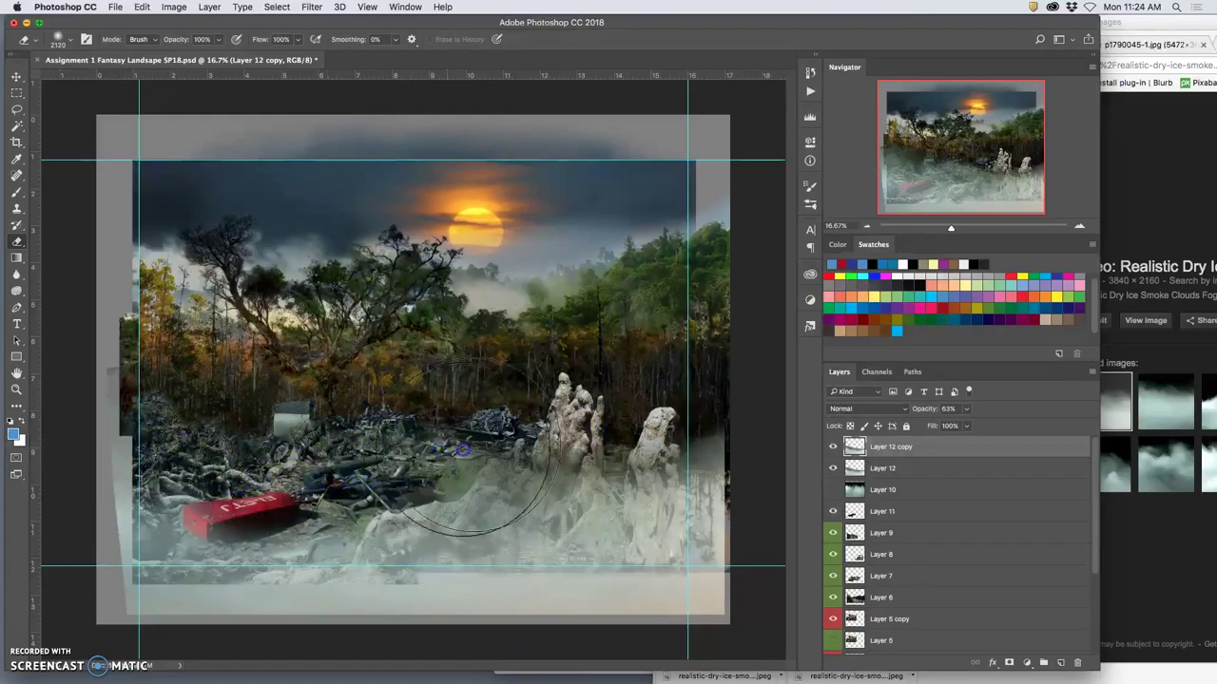
pyautogui.moveTo(489, 441)
pyautogui.mouseDown()
pyautogui.moveTo(621, 425)
pyautogui.moveTo(687, 437)
pyautogui.moveTo(706, 495)
pyautogui.moveTo(661, 529)
pyautogui.moveTo(522, 562)
pyautogui.moveTo(581, 535)
pyautogui.moveTo(633, 463)
pyautogui.moveTo(634, 530)
pyautogui.moveTo(559, 418)
pyautogui.moveTo(570, 484)
pyautogui.moveTo(482, 531)
pyautogui.moveTo(464, 521)
pyautogui.moveTo(369, 557)
pyautogui.moveTo(510, 514)
pyautogui.moveTo(558, 472)
pyautogui.mouseUp()
pyautogui.moveTo(435, 532)
pyautogui.mouseDown()
pyautogui.moveTo(339, 576)
pyautogui.moveTo(236, 551)
pyautogui.moveTo(184, 505)
pyautogui.moveTo(249, 496)
pyautogui.moveTo(164, 486)
pyautogui.mouseUp()
pyautogui.moveTo(322, 475); pyautogui.dragTo(474, 473)
# Toggle the visibility of Layer 12 copy and Layer 12 to compare their fog, and show Layer 10.
pyautogui.click(834, 450)
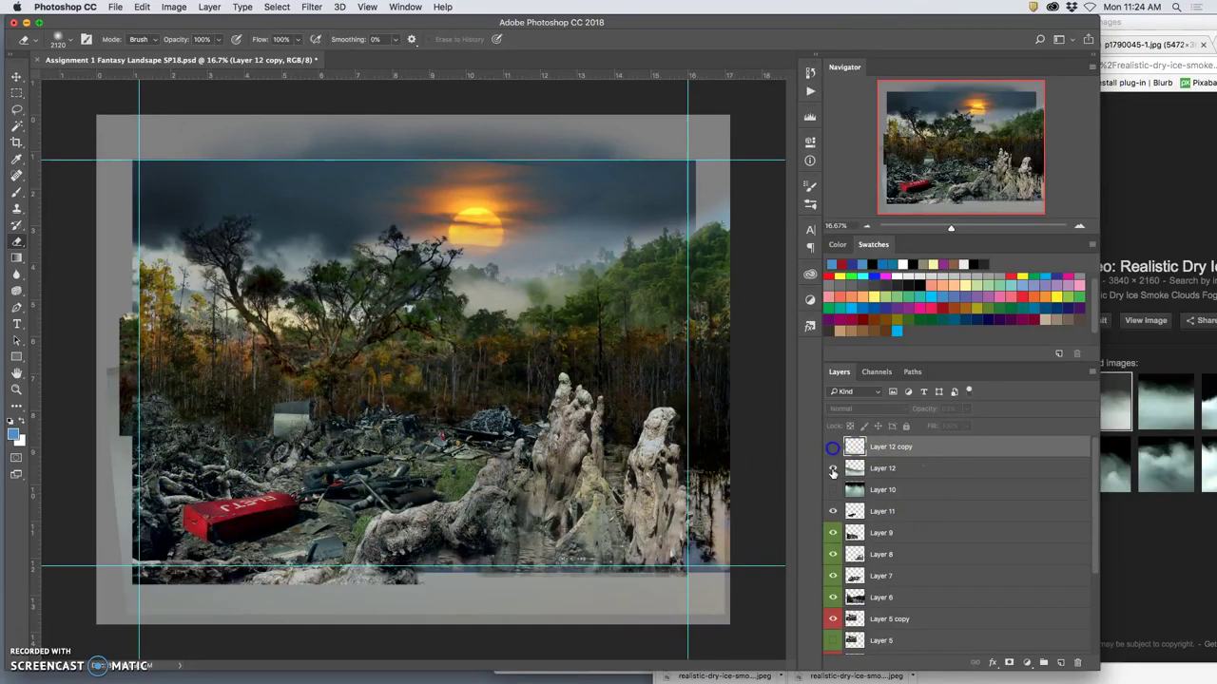
pyautogui.click(834, 470)
pyautogui.click(833, 470)
pyautogui.click(834, 448)
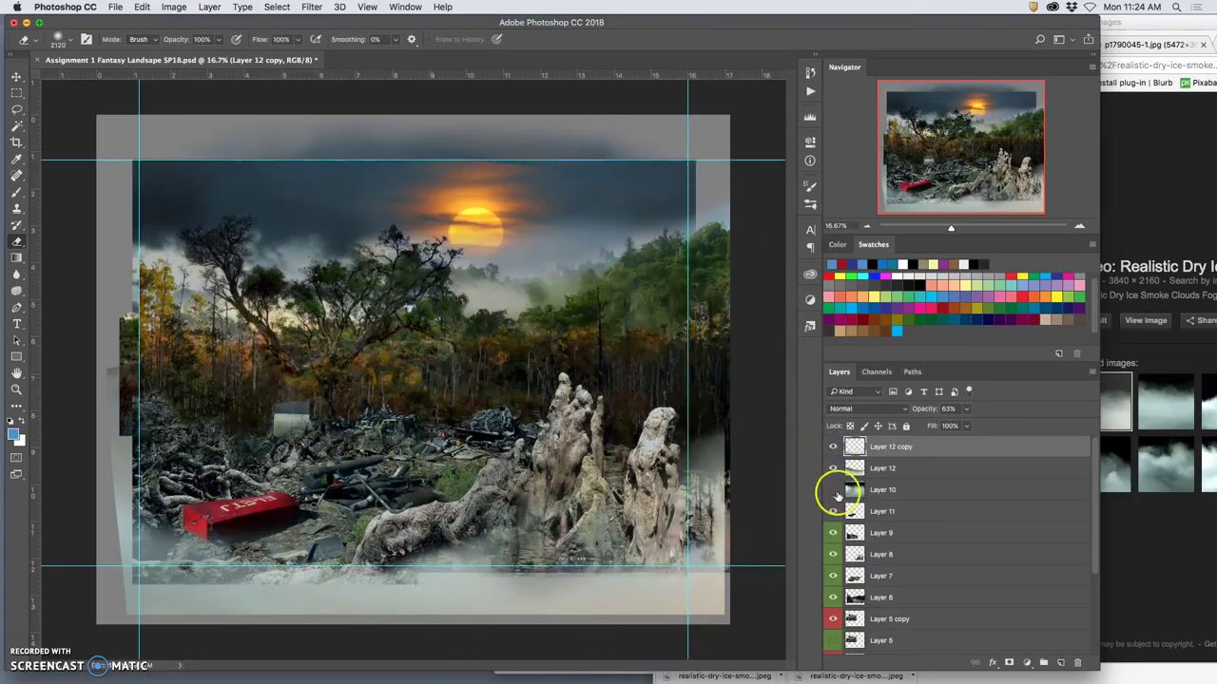
pyautogui.click(833, 491)
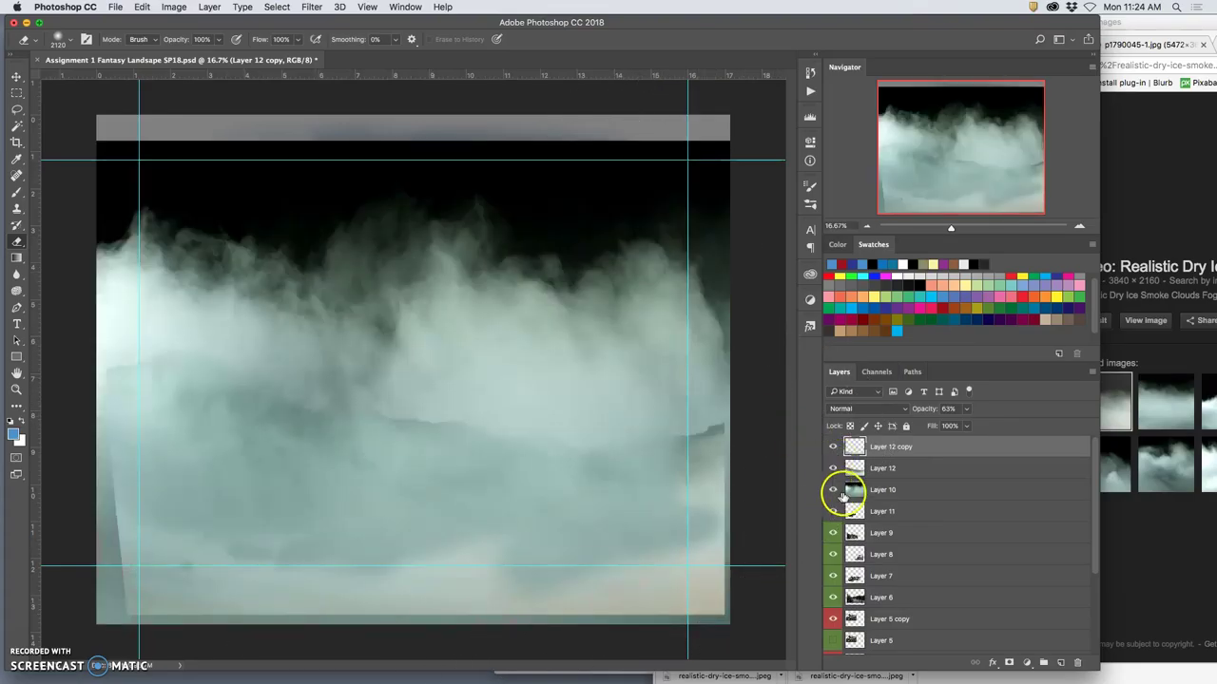
# Set Layer 10's blend mode to Soft Light and toggle its visibility to compare the effect.
pyautogui.click(912, 488)
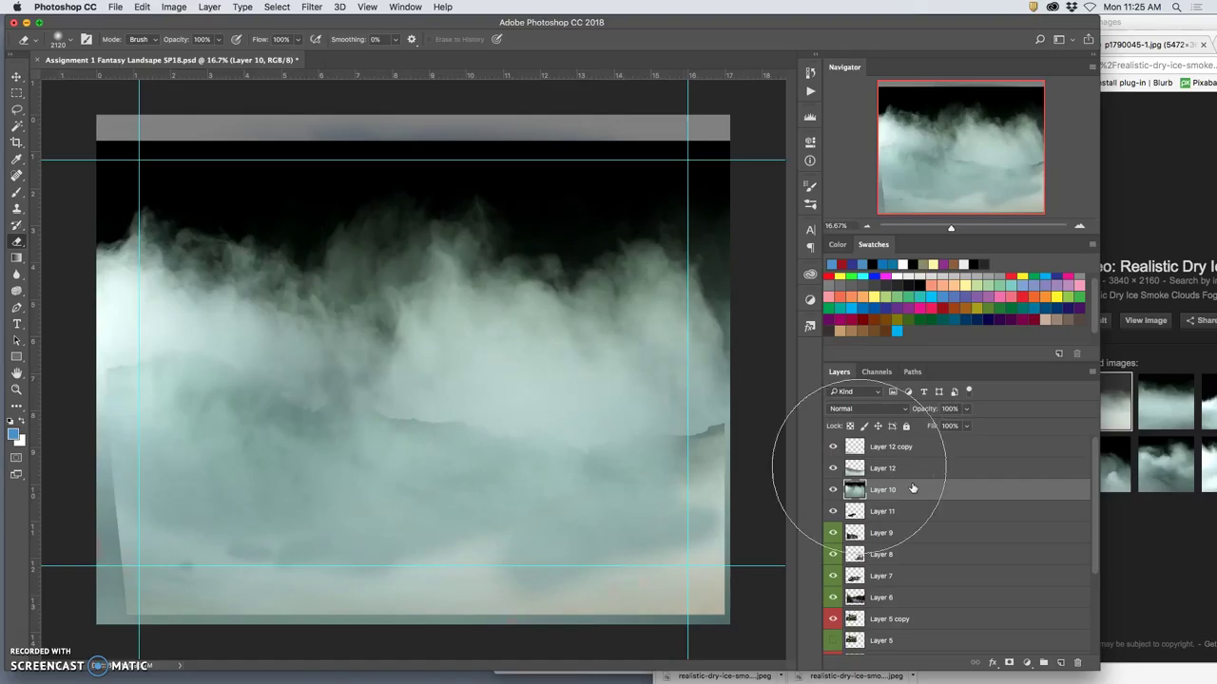
pyautogui.click(861, 409)
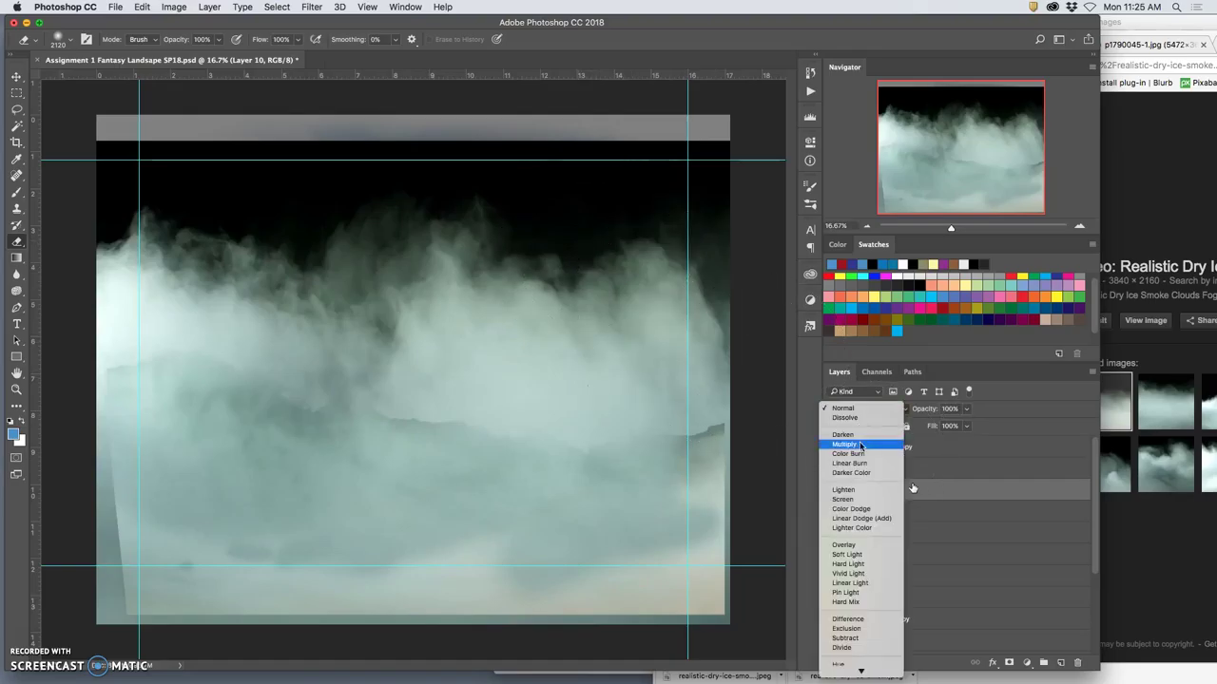
pyautogui.click(860, 554)
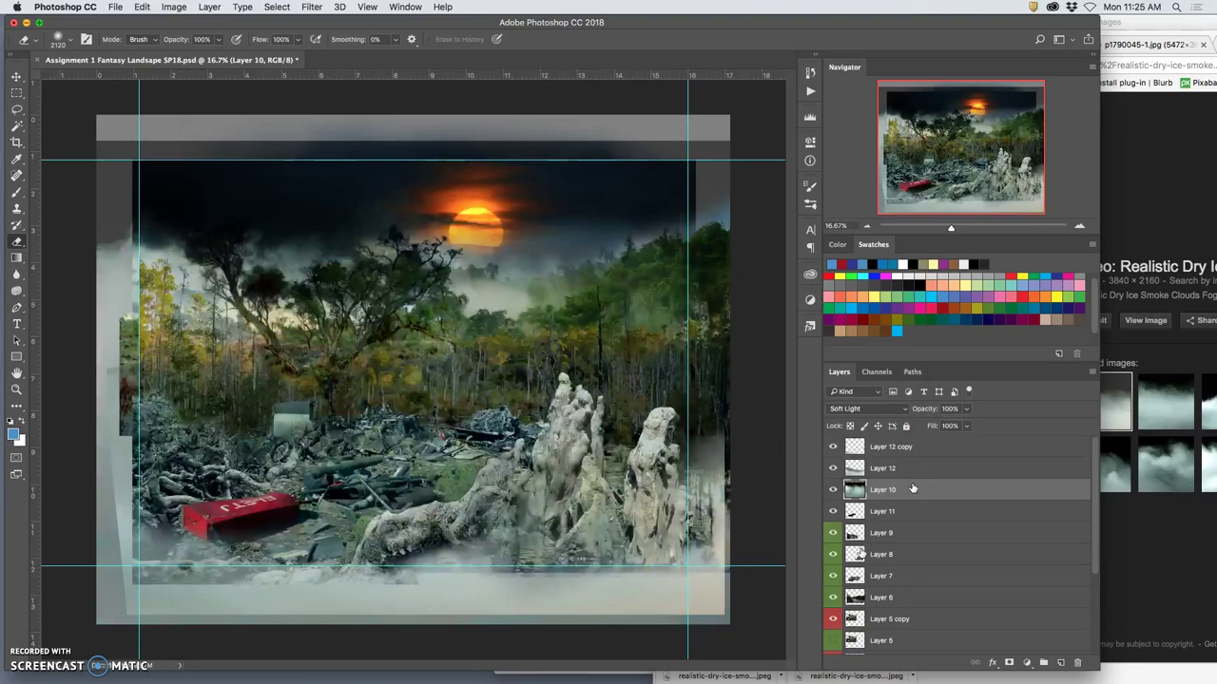
pyautogui.click(834, 491)
pyautogui.click(834, 490)
pyautogui.click(834, 490)
pyautogui.click(835, 491)
# Erase Layer 10's dark band across the sky, then thin its fog over the trees and debris with the Eraser at 62% opacity.
pyautogui.moveTo(676, 187)
pyautogui.mouseDown()
pyautogui.moveTo(125, 198)
pyautogui.moveTo(178, 147)
pyautogui.moveTo(338, 143)
pyautogui.moveTo(294, 190)
pyautogui.moveTo(139, 194)
pyautogui.moveTo(88, 180)
pyautogui.moveTo(367, 167)
pyautogui.moveTo(746, 177)
pyautogui.moveTo(80, 184)
pyautogui.mouseUp()
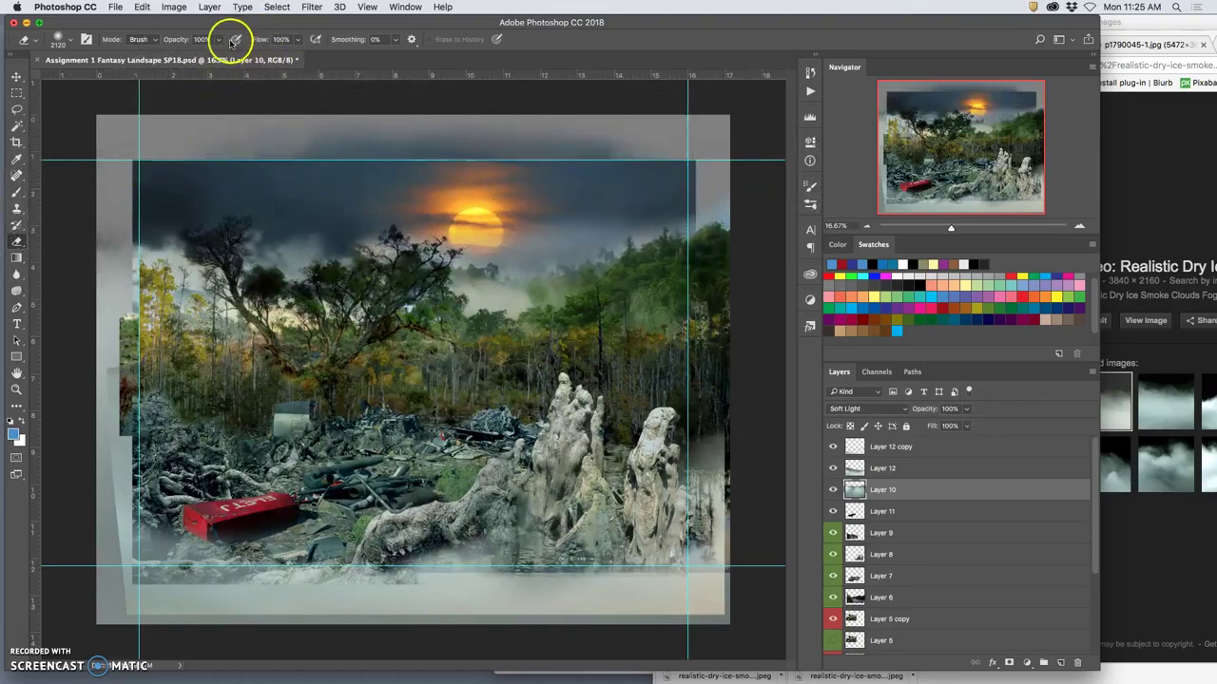
pyautogui.moveTo(198, 61); pyautogui.dragTo(196, 61)
pyautogui.moveTo(528, 263)
pyautogui.mouseDown()
pyautogui.moveTo(661, 271)
pyautogui.moveTo(235, 300)
pyautogui.moveTo(136, 335)
pyautogui.moveTo(179, 303)
pyautogui.moveTo(231, 325)
pyautogui.moveTo(524, 339)
pyautogui.moveTo(304, 357)
pyautogui.moveTo(400, 383)
pyautogui.moveTo(385, 395)
pyautogui.moveTo(396, 412)
pyautogui.moveTo(501, 424)
pyautogui.moveTo(634, 403)
pyautogui.moveTo(700, 372)
pyautogui.moveTo(484, 419)
pyautogui.moveTo(133, 409)
pyautogui.moveTo(159, 408)
pyautogui.moveTo(242, 448)
pyautogui.moveTo(135, 412)
pyautogui.moveTo(277, 421)
pyautogui.moveTo(344, 480)
pyautogui.mouseUp()
pyautogui.moveTo(420, 486)
pyautogui.mouseDown()
pyautogui.moveTo(552, 462)
pyautogui.moveTo(563, 427)
pyautogui.moveTo(661, 398)
pyautogui.moveTo(641, 449)
pyautogui.moveTo(664, 475)
pyautogui.moveTo(657, 500)
pyautogui.moveTo(679, 432)
pyautogui.mouseUp()
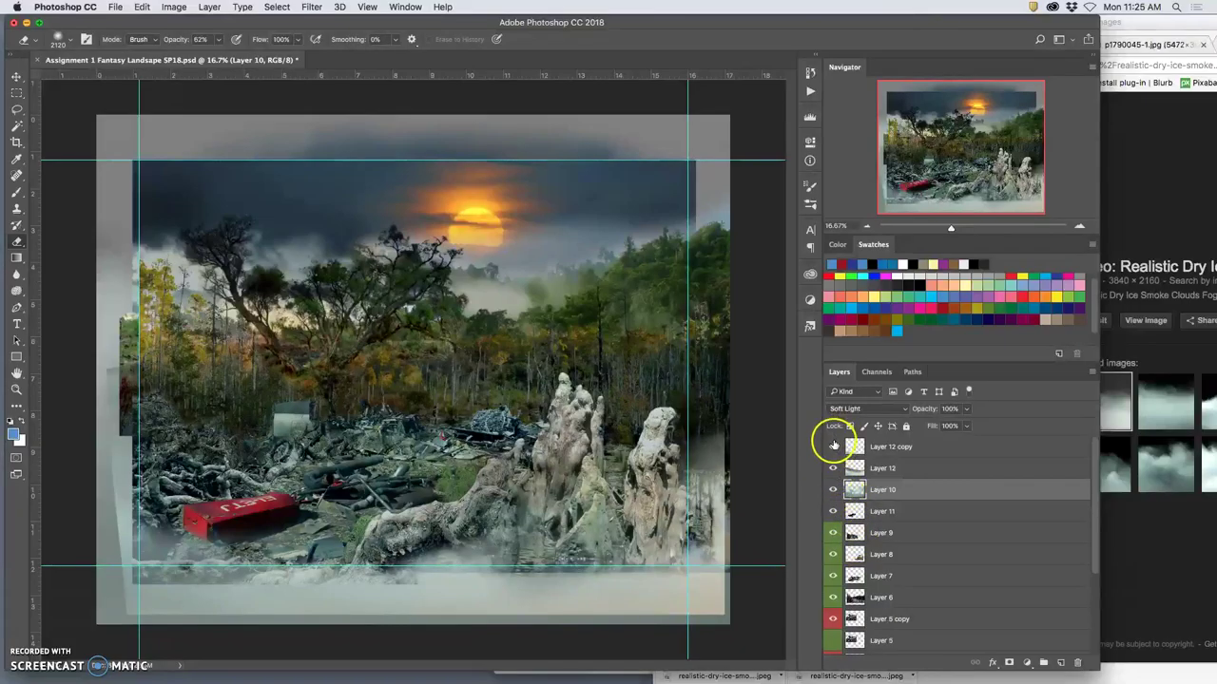
# Toggle the visibility of Layer 12 copy, Layer 12 and Layer 10 to compare the scene with and without fog.
pyautogui.moveTo(834, 447); pyautogui.dragTo(832, 494)
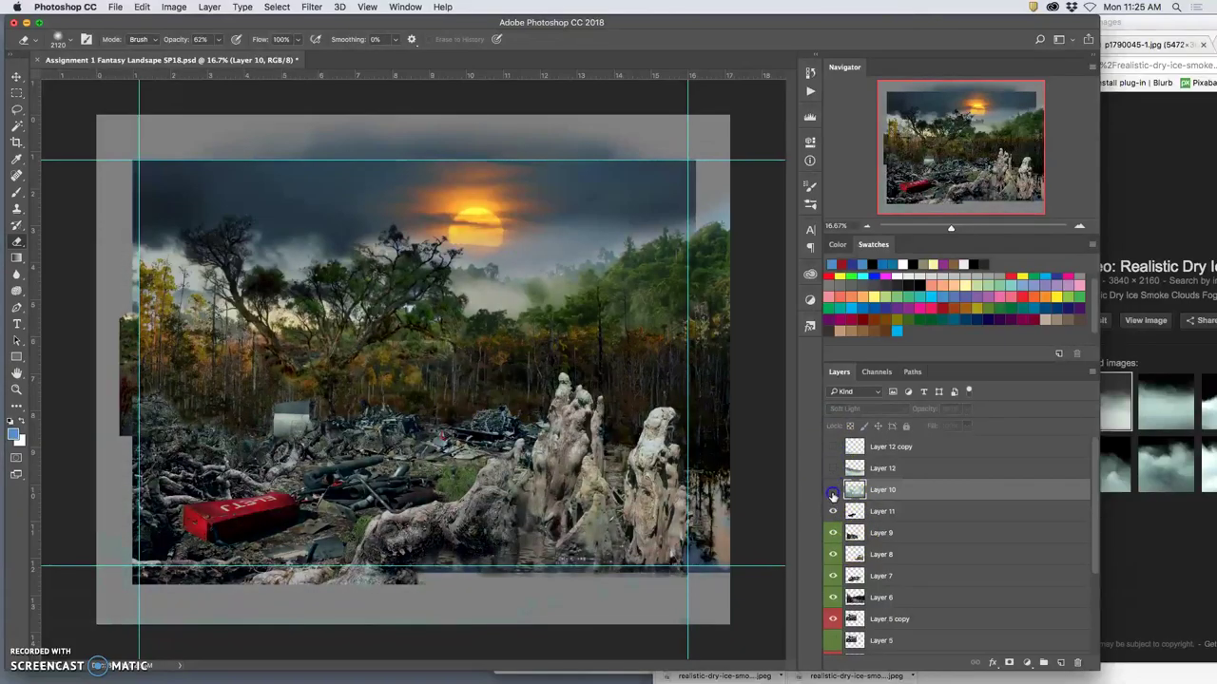
pyautogui.click(832, 494)
pyautogui.click(833, 447)
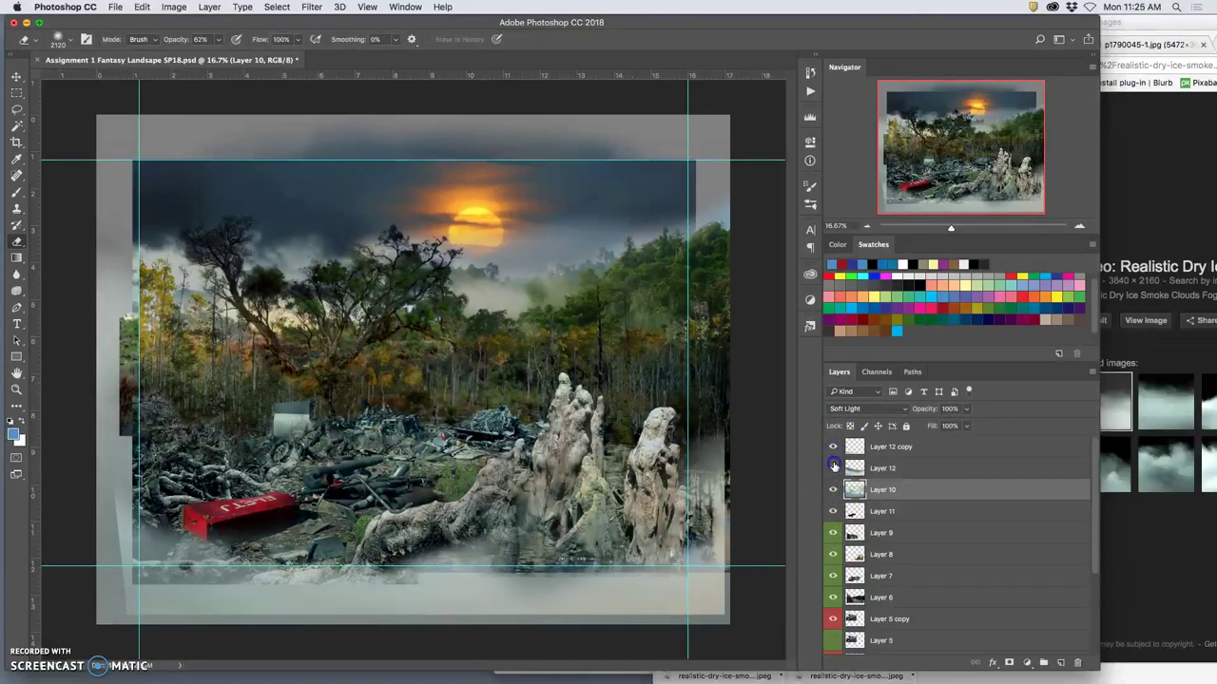
pyautogui.click(832, 468)
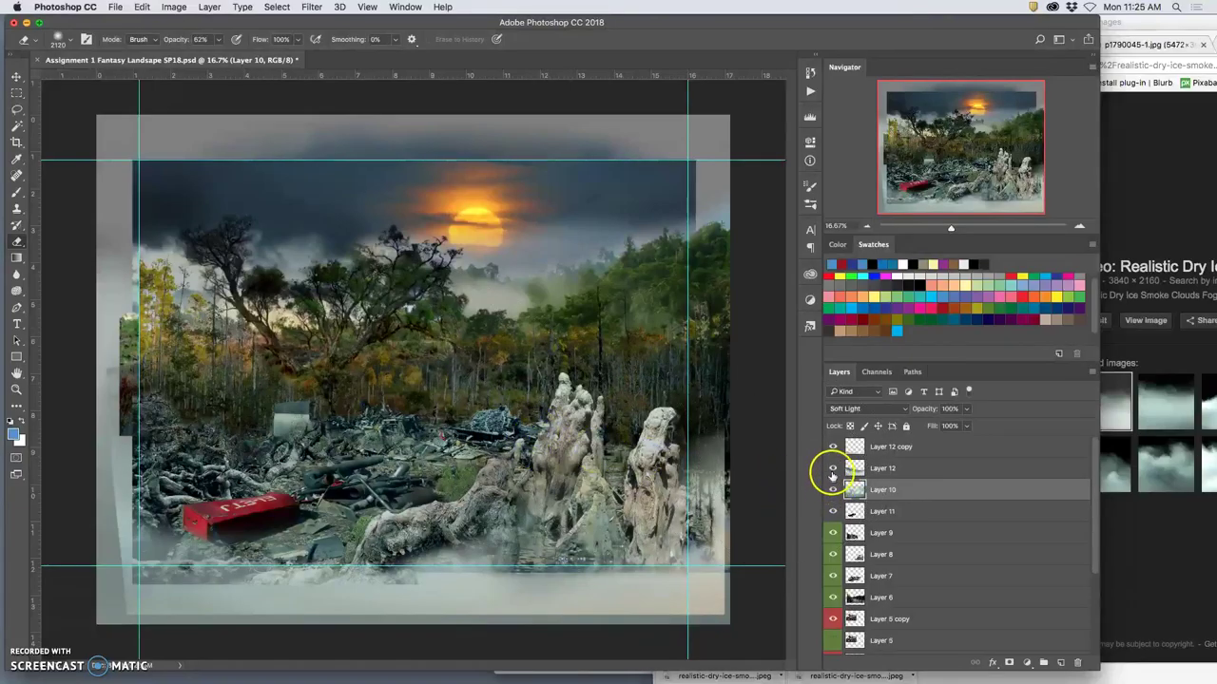
pyautogui.click(833, 469)
pyautogui.click(833, 469)
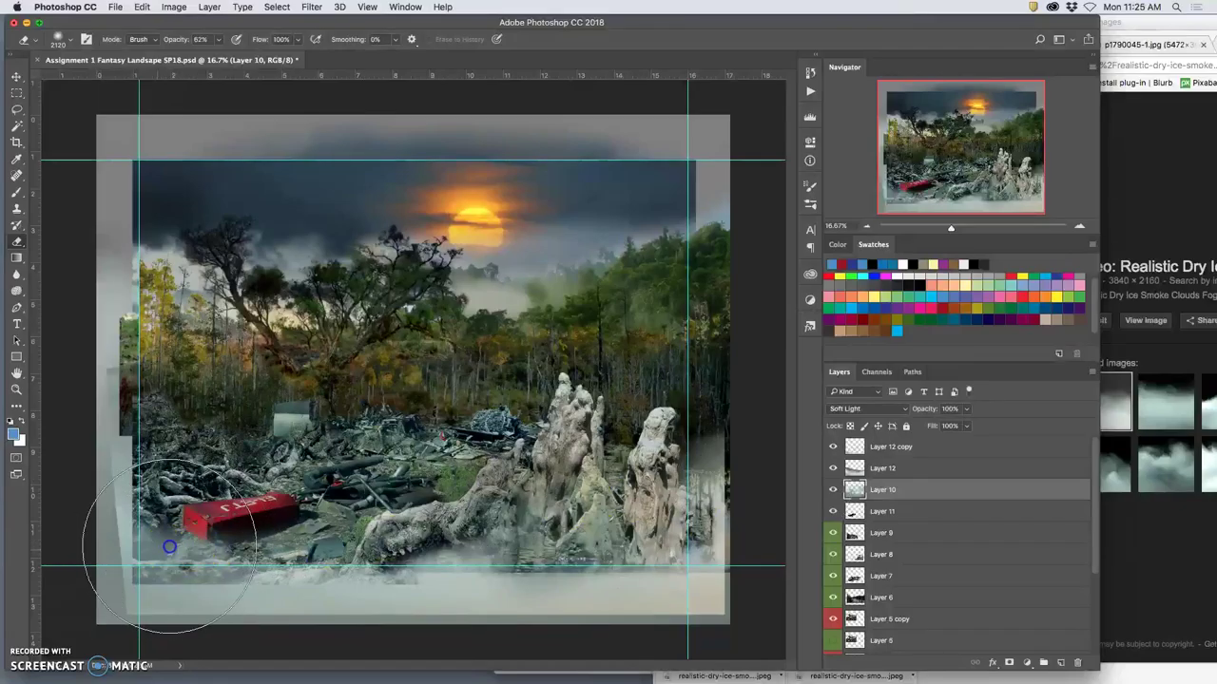
pyautogui.click(833, 489)
pyautogui.click(832, 490)
# Erase fog on Layer 10 at the lower-left corner and on Layer 12 copy over the red box and bottom edge, and save the document.
pyautogui.moveTo(225, 549); pyautogui.dragTo(162, 543)
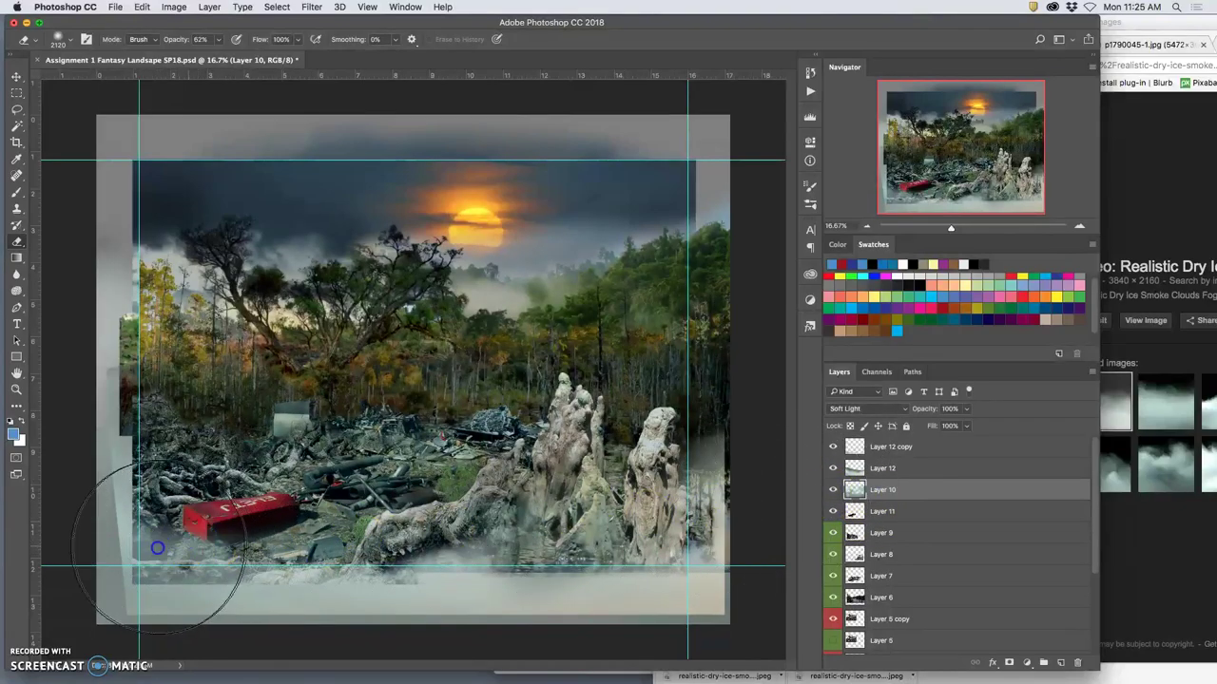
pyautogui.click(872, 447)
pyautogui.moveTo(380, 503)
pyautogui.mouseDown()
pyautogui.moveTo(196, 546)
pyautogui.moveTo(160, 539)
pyautogui.moveTo(192, 532)
pyautogui.moveTo(139, 534)
pyautogui.moveTo(210, 522)
pyautogui.moveTo(187, 520)
pyautogui.moveTo(297, 530)
pyautogui.moveTo(196, 520)
pyautogui.moveTo(228, 511)
pyautogui.mouseUp()
pyautogui.click(734, 581)
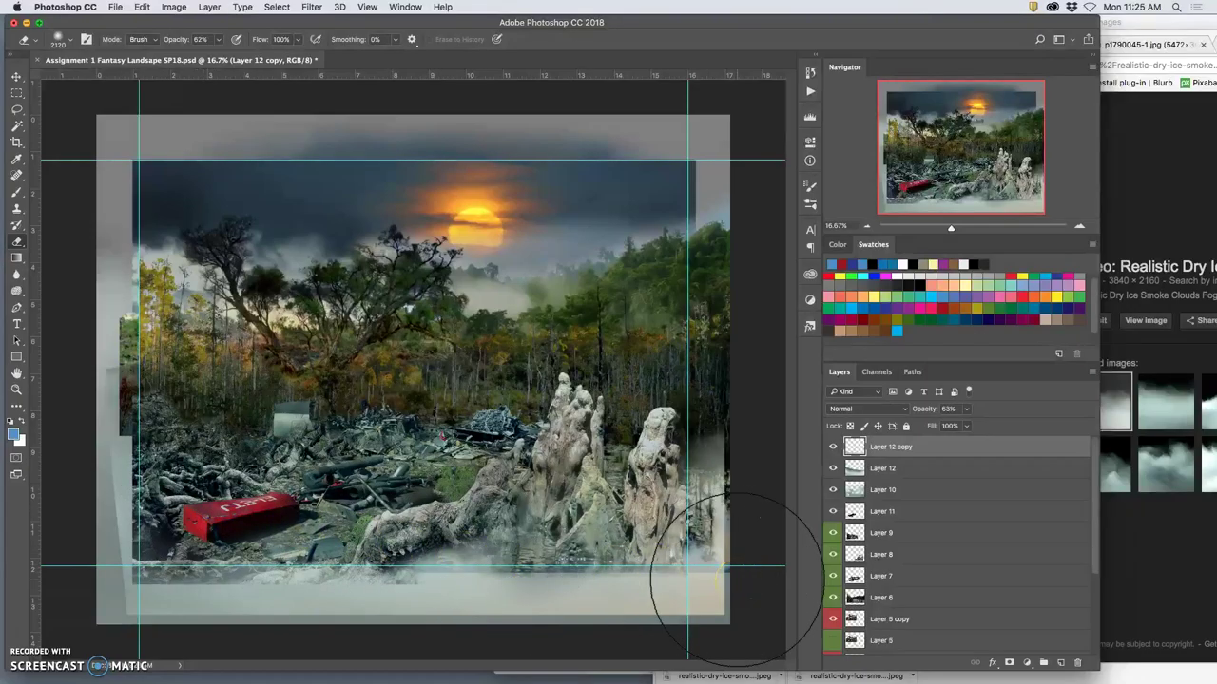
pyautogui.moveTo(734, 581)
pyautogui.mouseDown()
pyautogui.moveTo(340, 275)
pyautogui.moveTo(354, 433)
pyautogui.moveTo(468, 526)
pyautogui.moveTo(468, 551)
pyautogui.moveTo(422, 578)
pyautogui.moveTo(771, 569)
pyautogui.moveTo(777, 557)
pyautogui.moveTo(699, 576)
pyautogui.moveTo(122, 632)
pyautogui.moveTo(133, 602)
pyautogui.mouseUp()
pyautogui.press('super+minus')
pyautogui.click(172, 528)
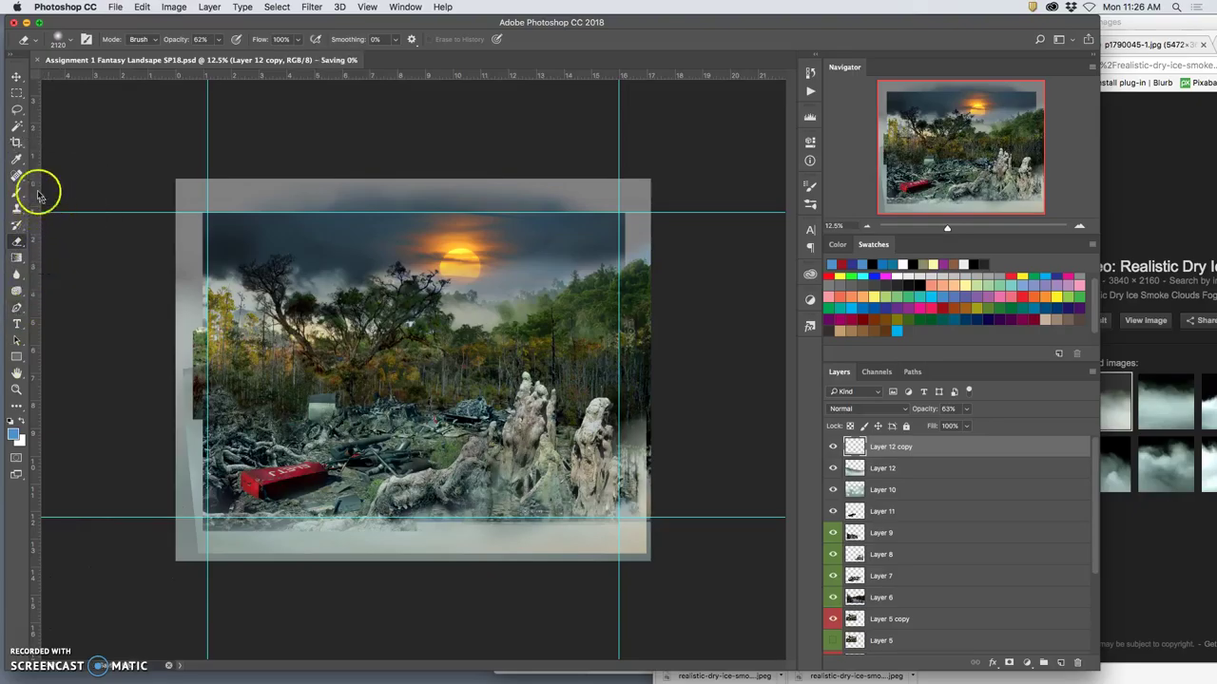
# Crop the canvas to the guides around the landscape, cutting off the uneven outer borders.
pyautogui.click(16, 144)
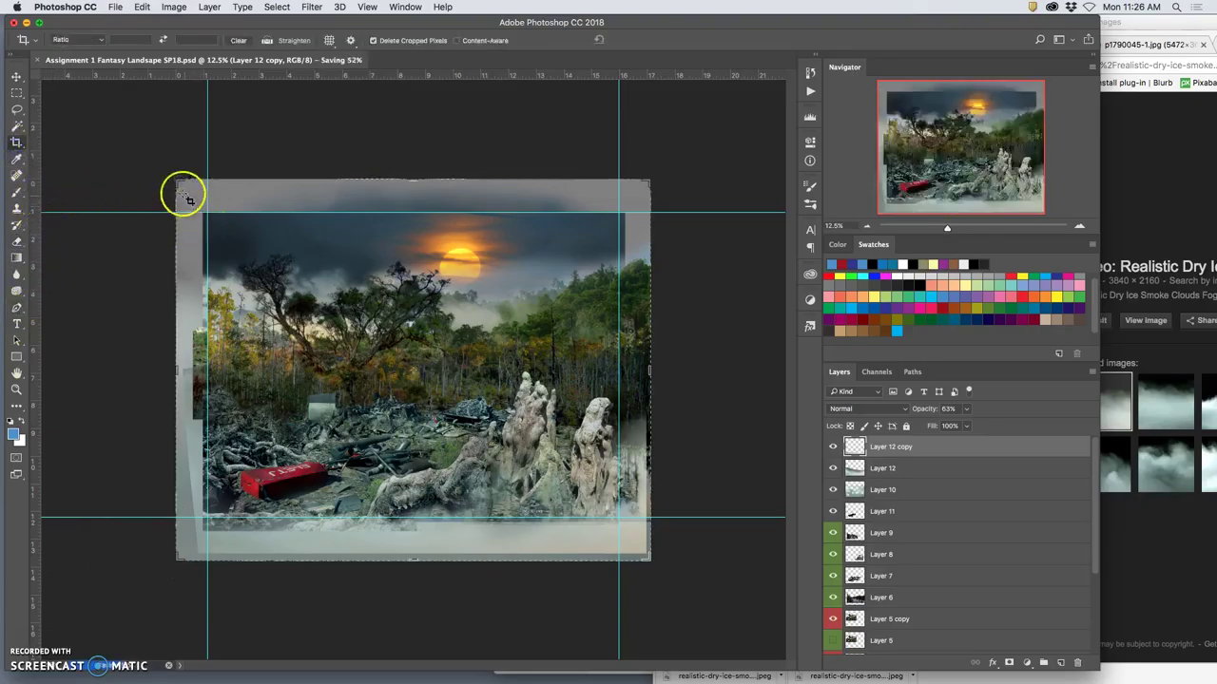
pyautogui.moveTo(175, 180)
pyautogui.mouseDown()
pyautogui.moveTo(200, 233)
pyautogui.moveTo(192, 197)
pyautogui.mouseUp()
pyautogui.click(676, 510)
pyautogui.moveTo(635, 542); pyautogui.dragTo(617, 521)
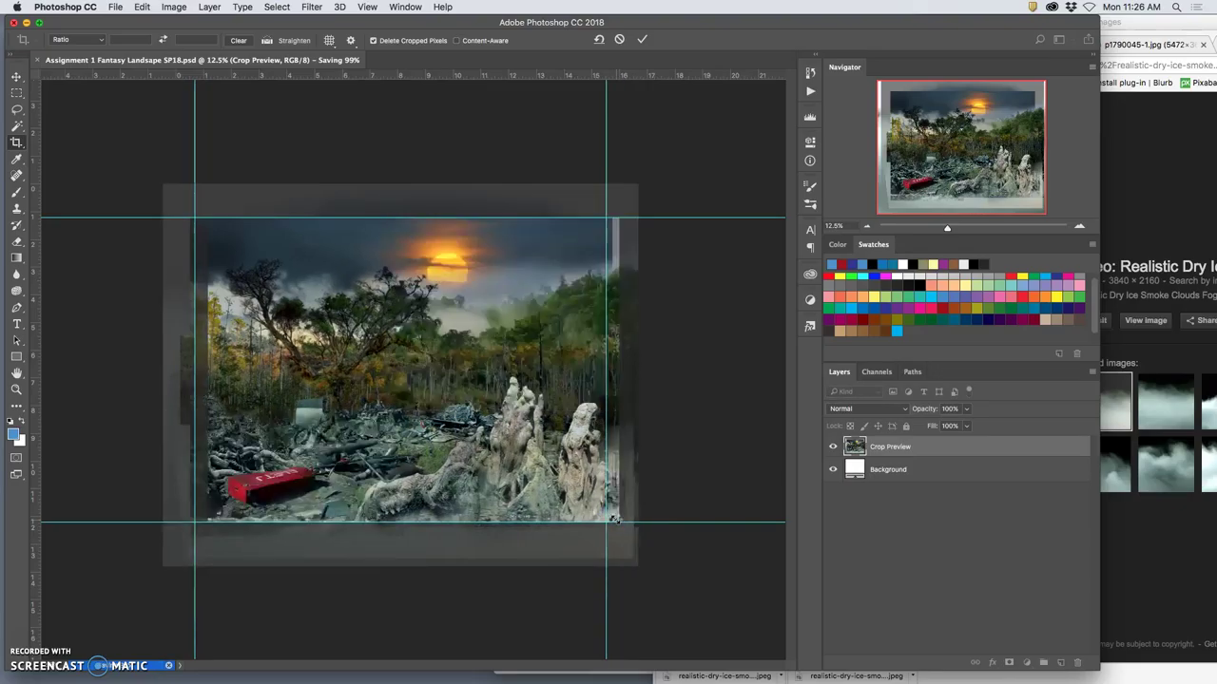